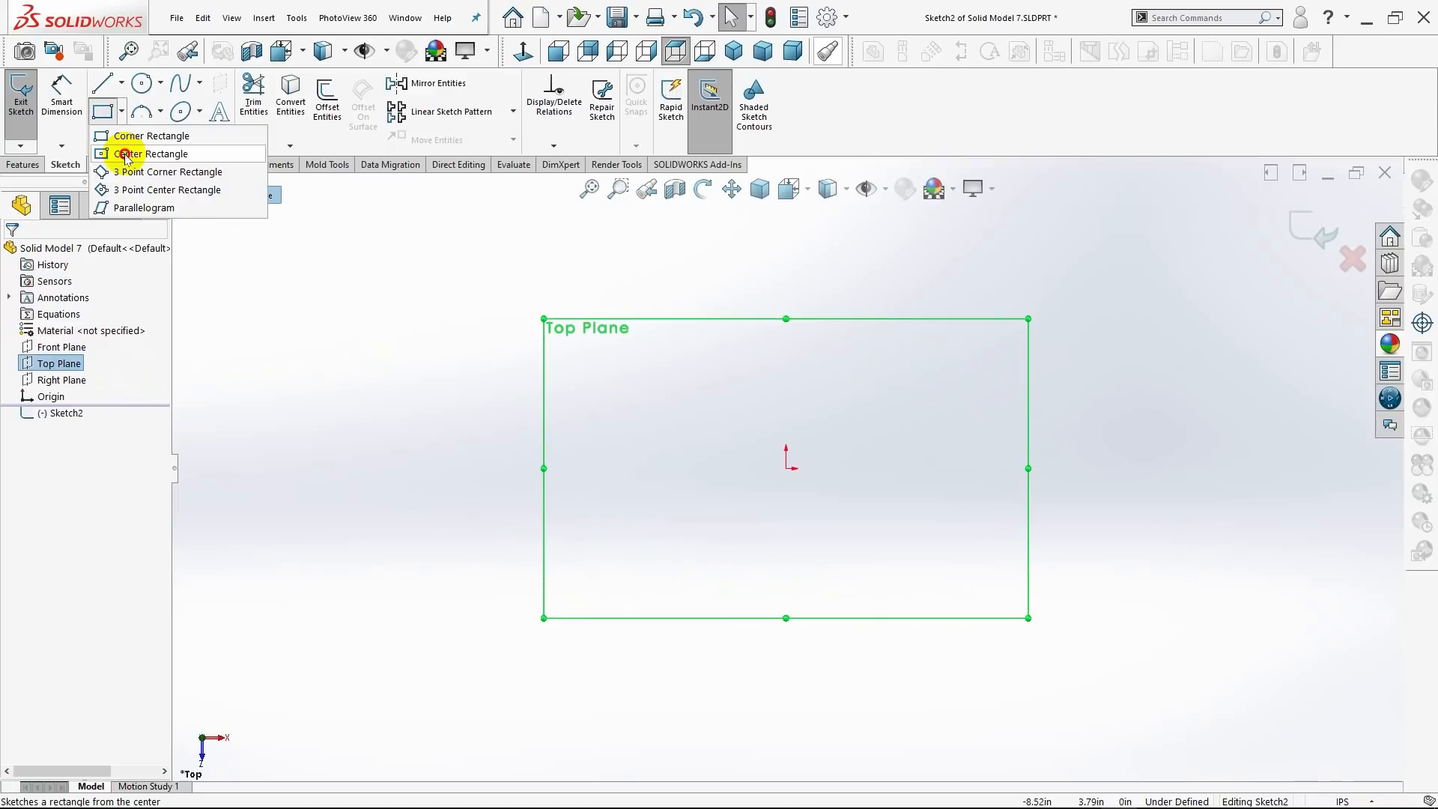
# - Sketch a center rectangle on the Top Plane from the origin, 1.75 in high and 3.50 in wide
pyautogui.click(126, 155)
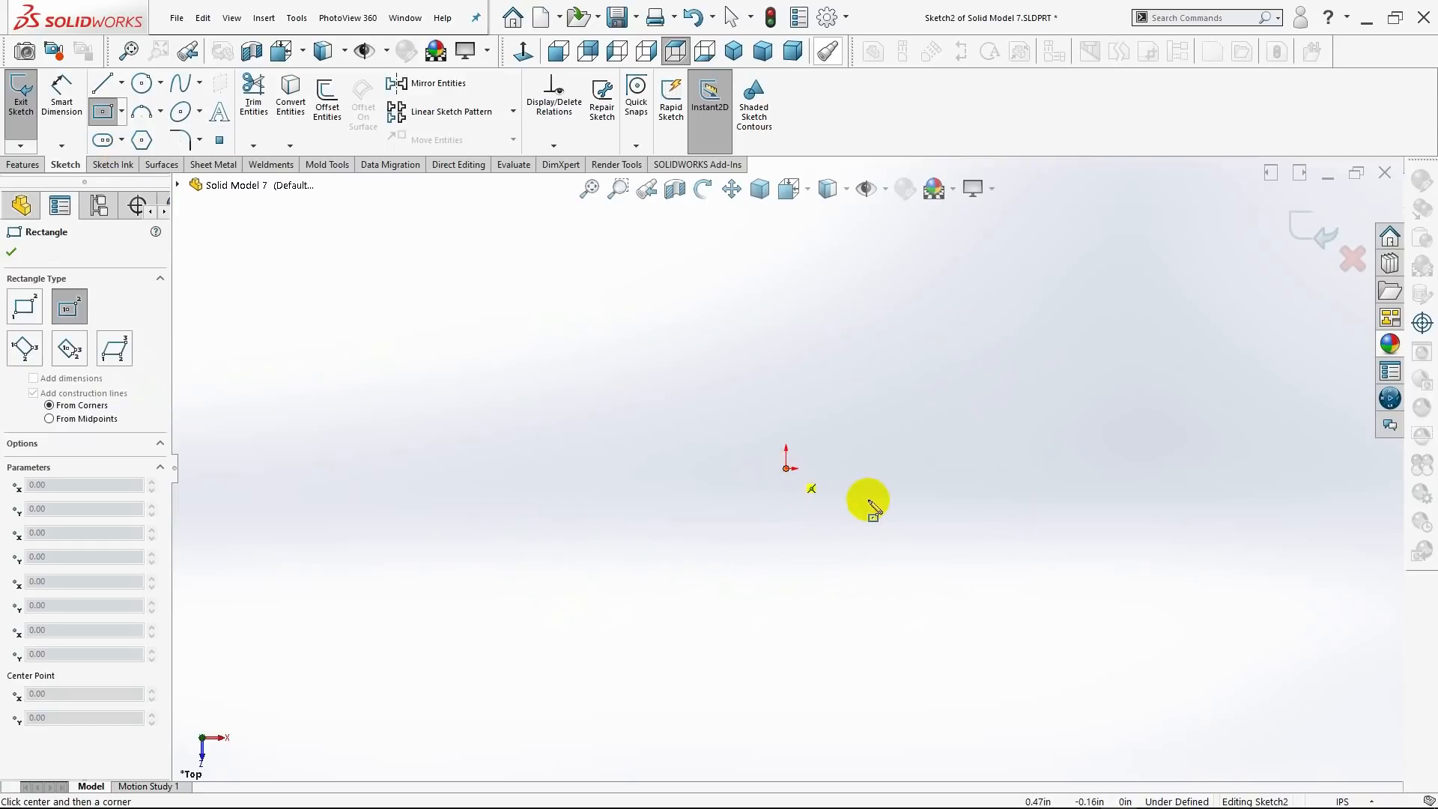
pyautogui.click(785, 468)
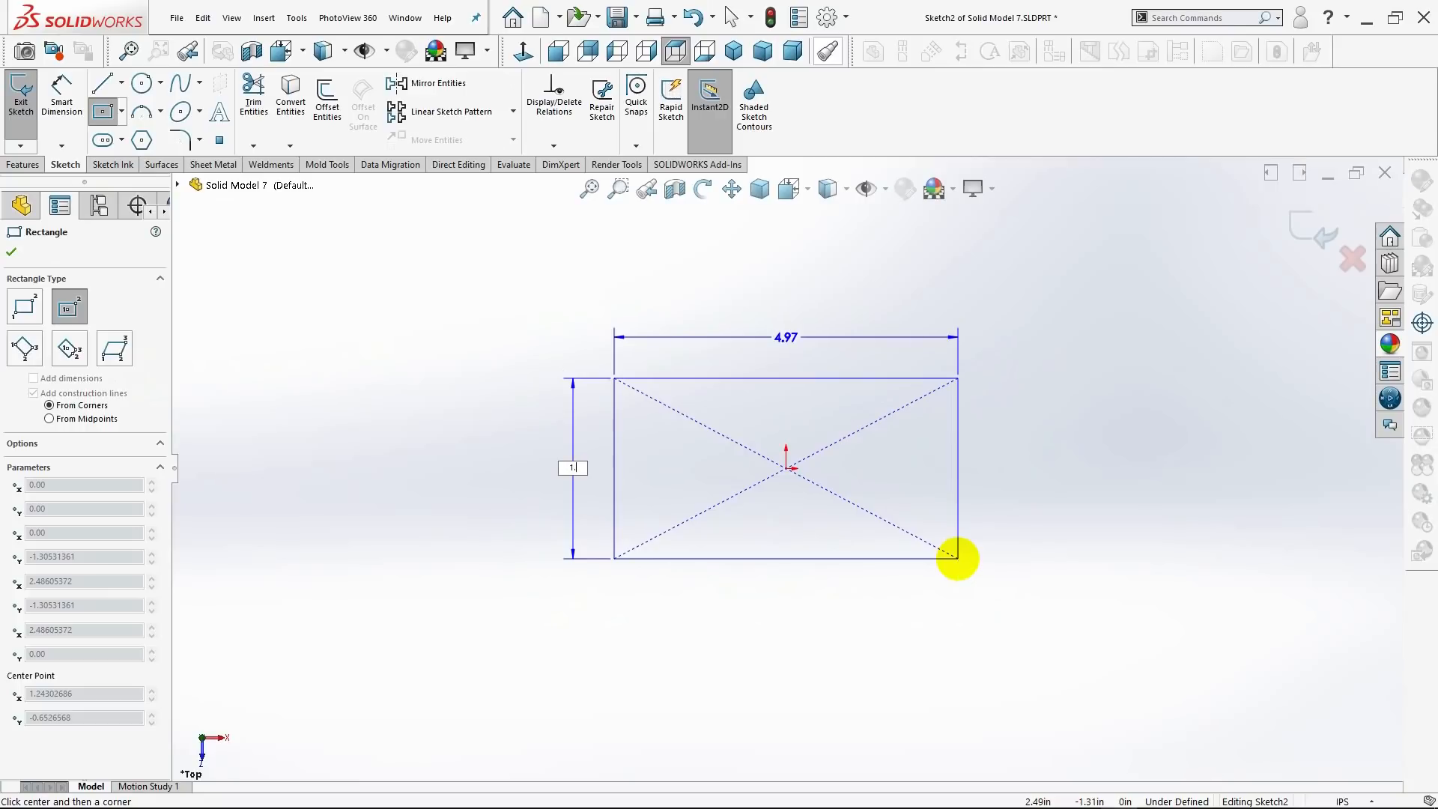
pyautogui.write('1.75')
pyautogui.press('Tab')
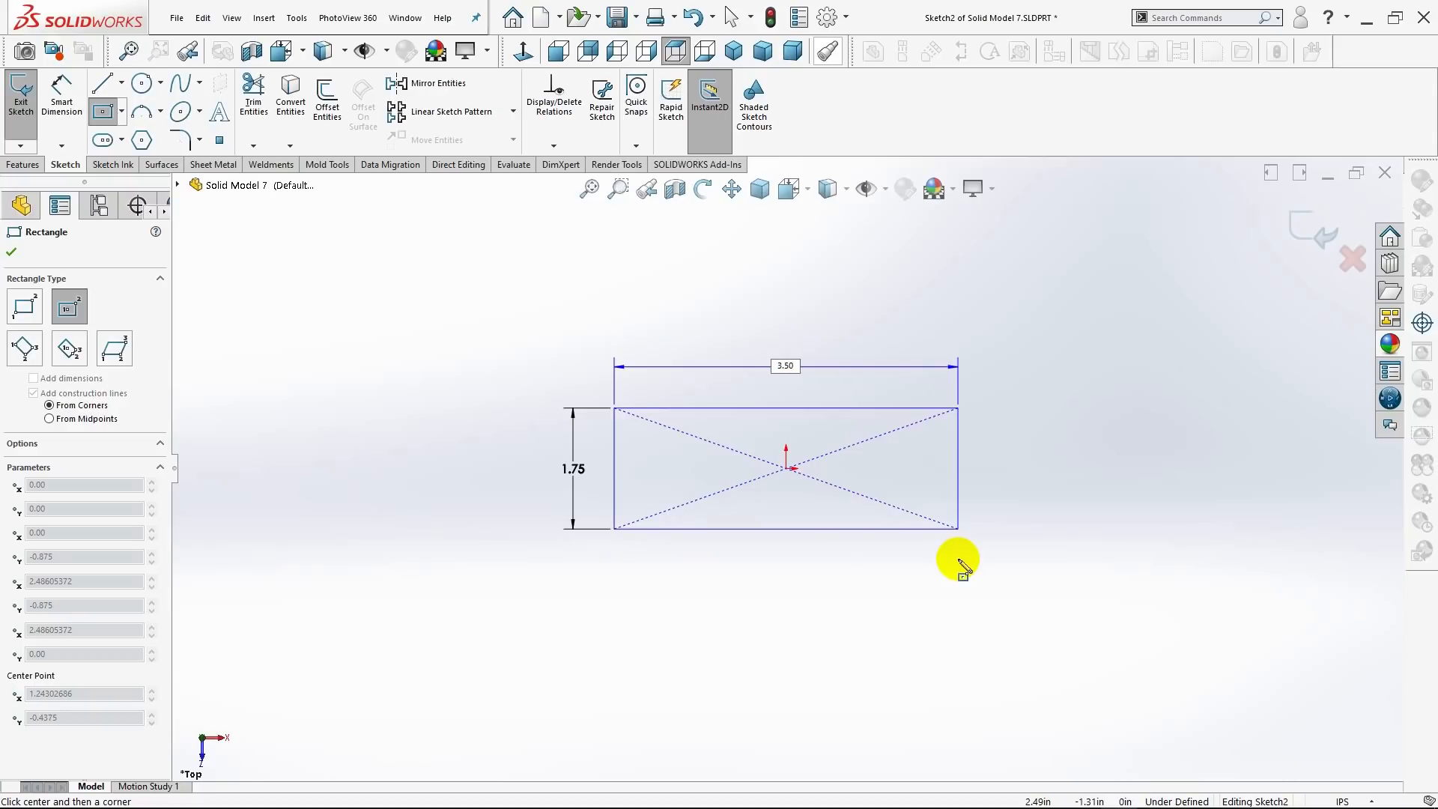
pyautogui.write('3.50')
pyautogui.press('Return')
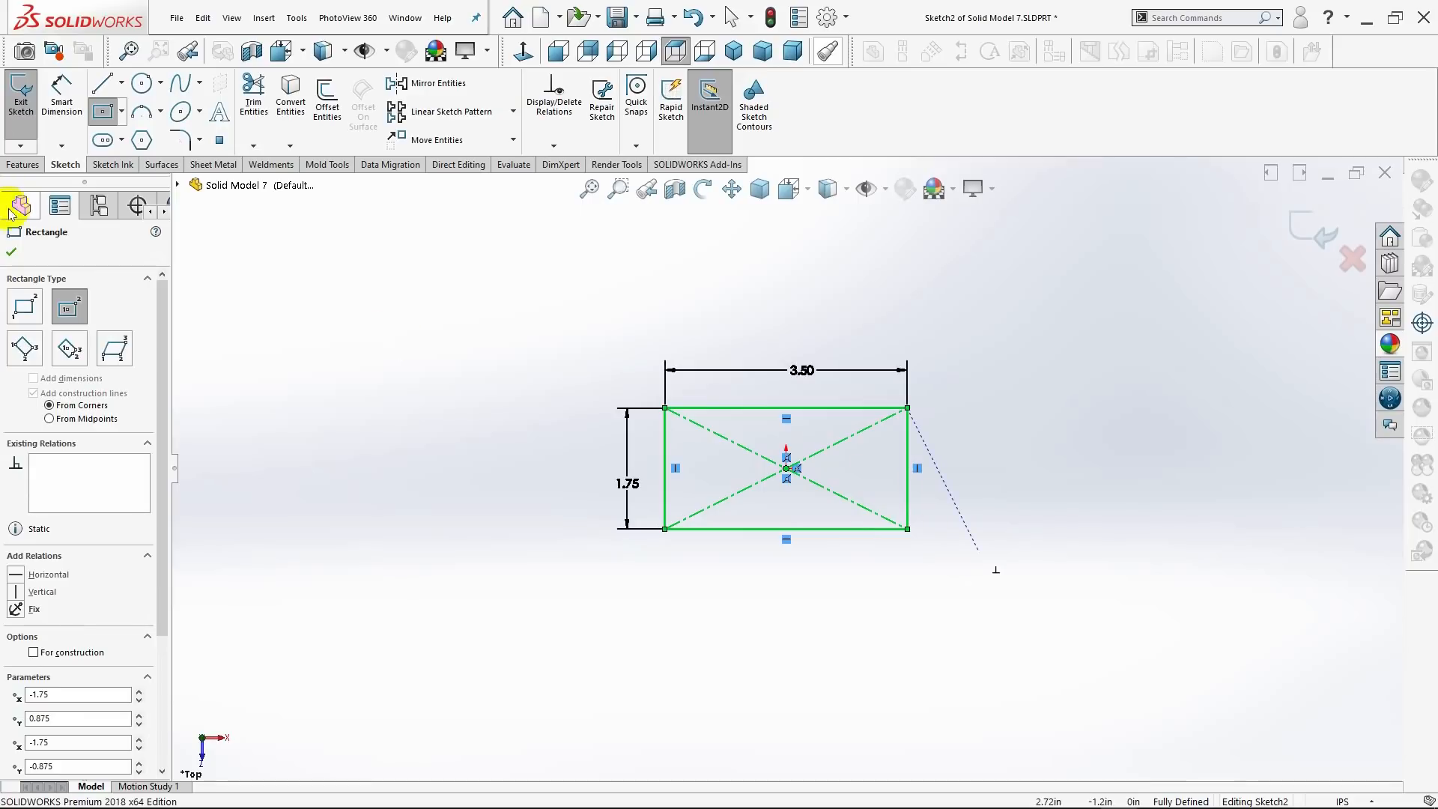
pyautogui.click(9, 252)
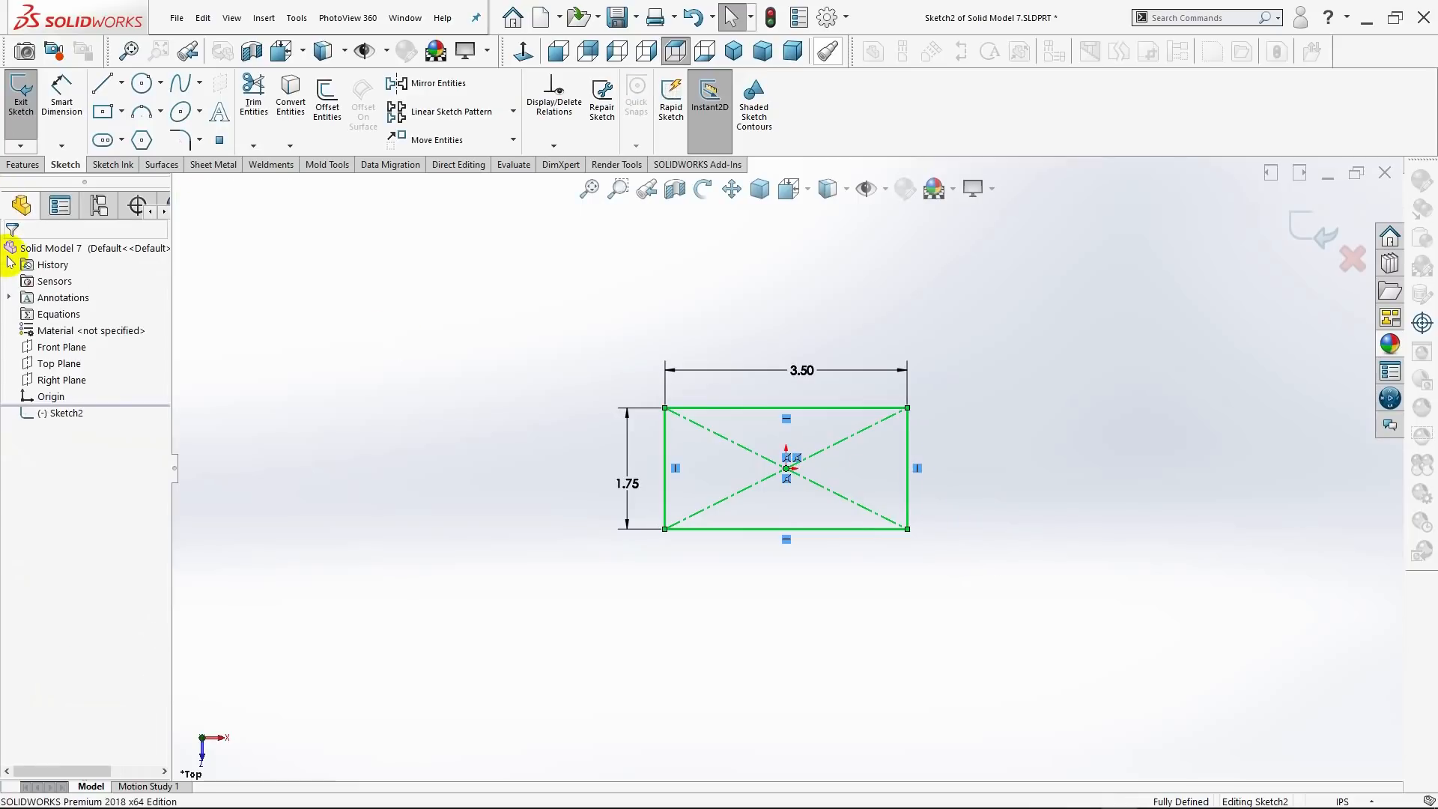
# - Extrude the rectangle as a blind boss 1 in deep
pyautogui.click(17, 164)
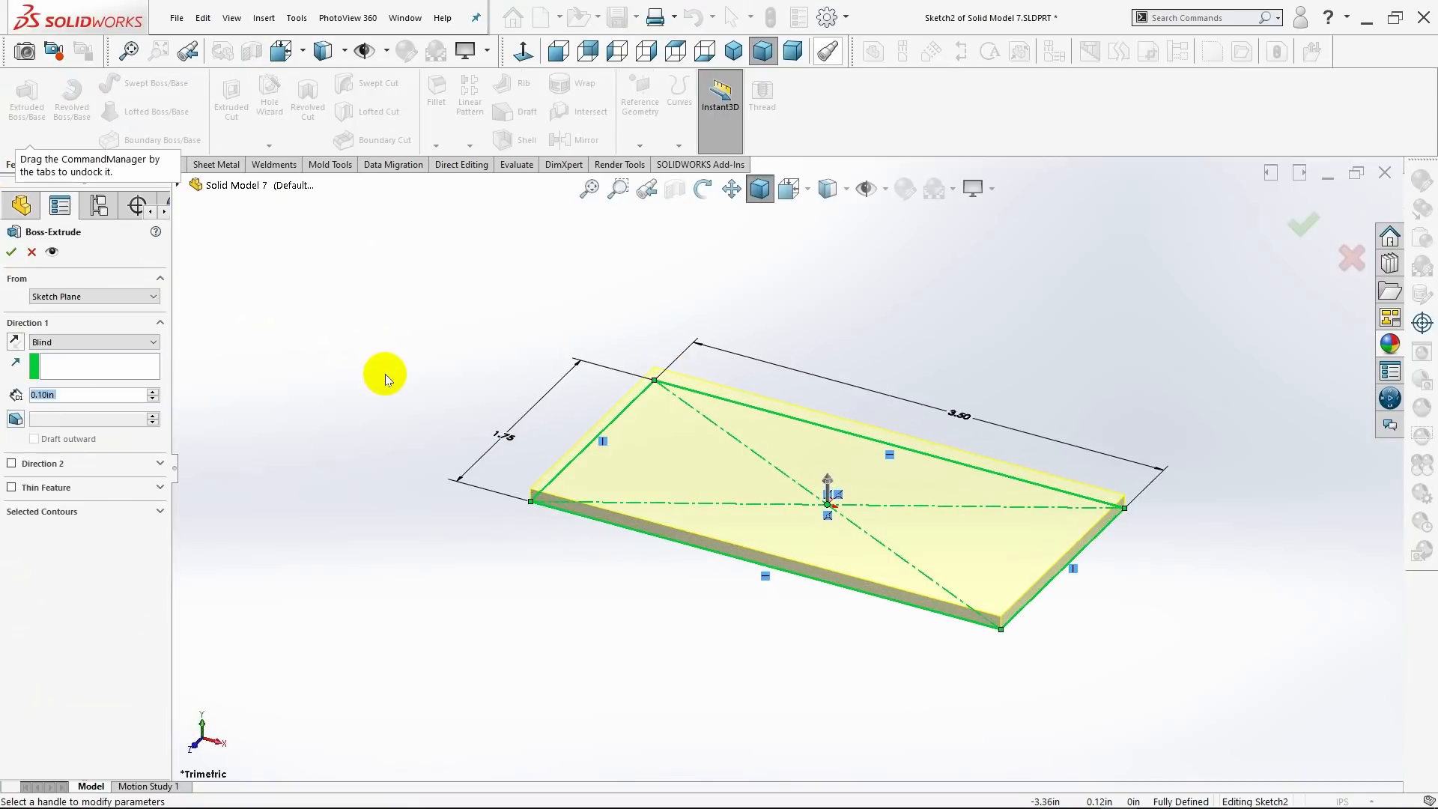
pyautogui.press('BackSpace')
pyautogui.write('1')
pyautogui.press('Return')
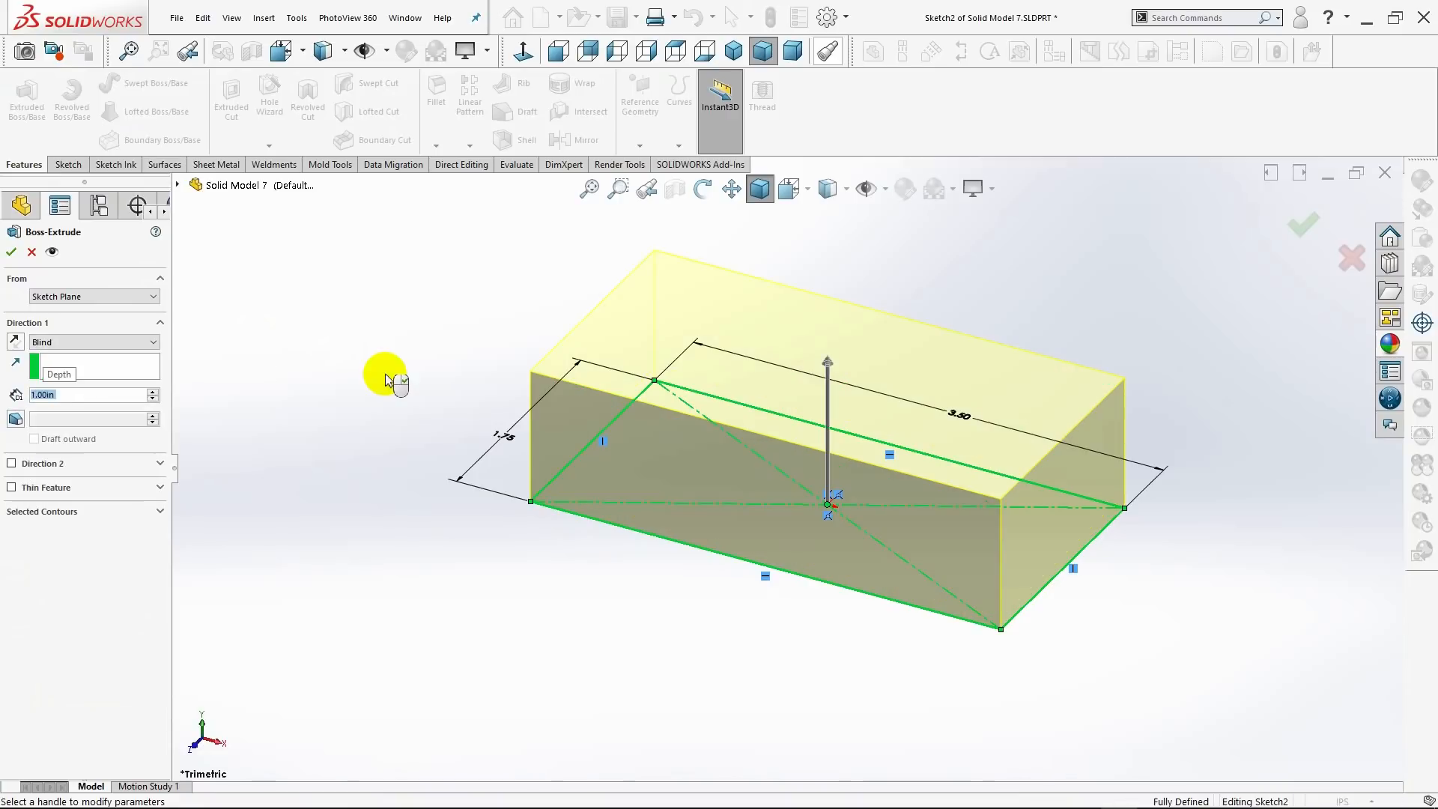
pyautogui.click(11, 252)
pyautogui.click(305, 341)
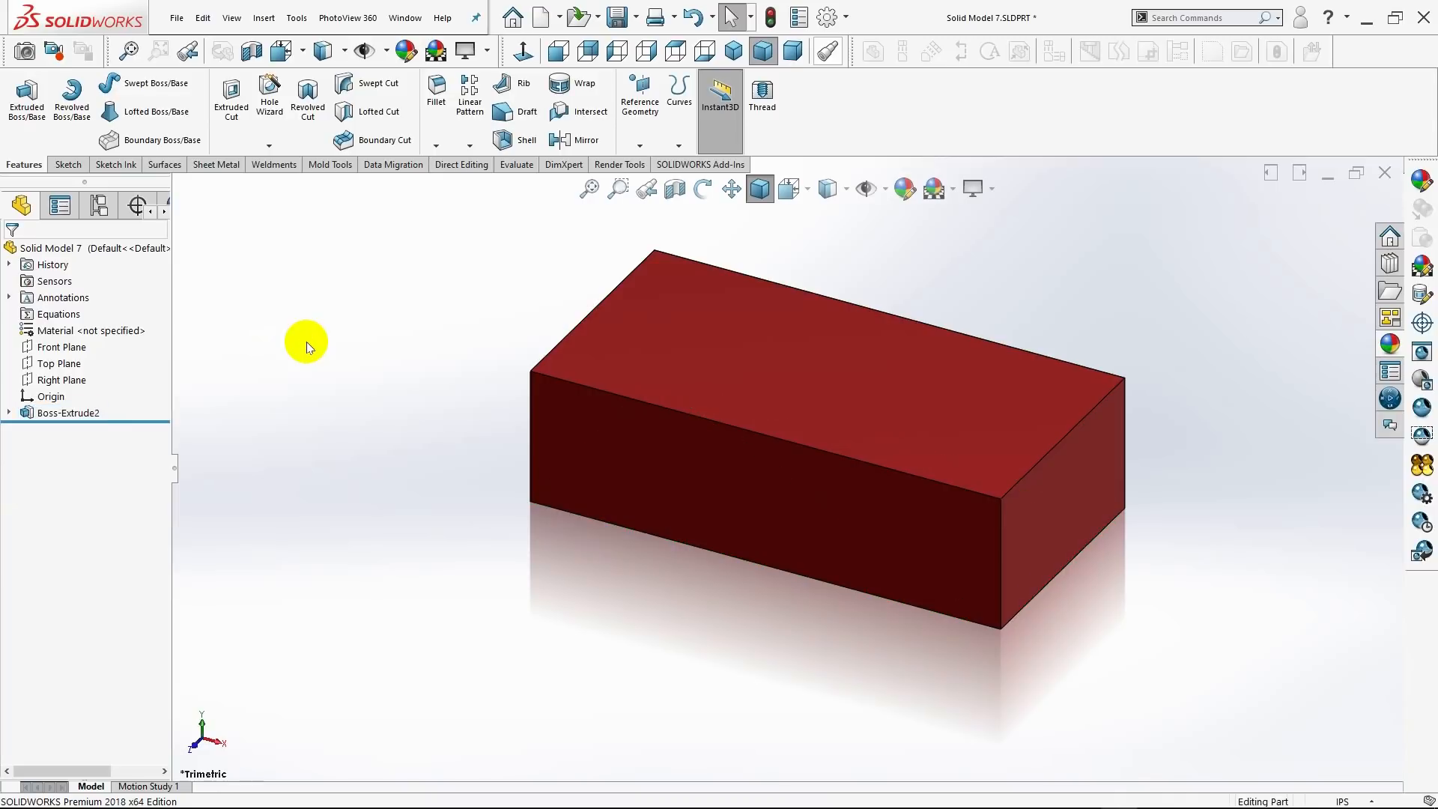
# - Apply the Plain White scene and show the block in isometric view
pyautogui.click(733, 51)
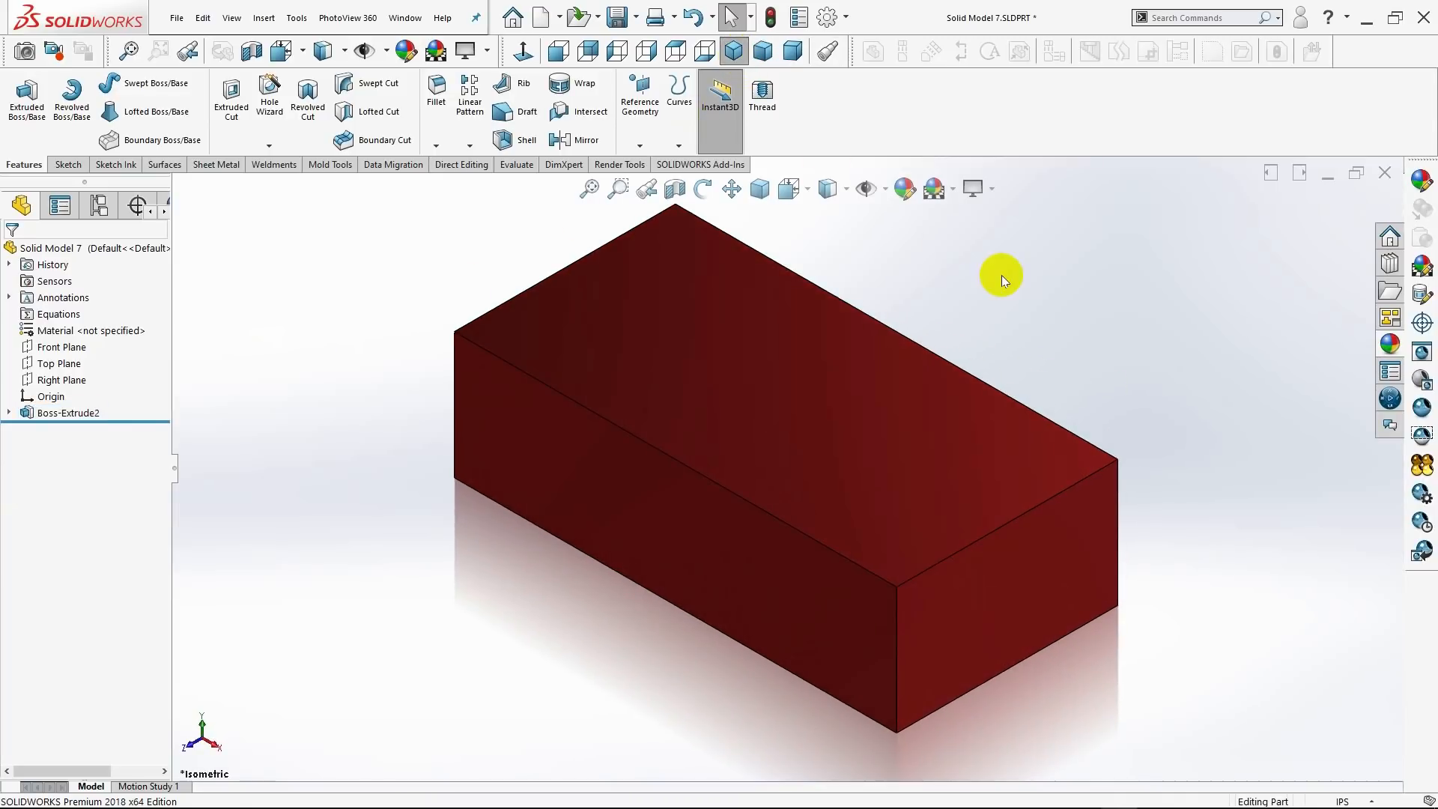
pyautogui.click(991, 189)
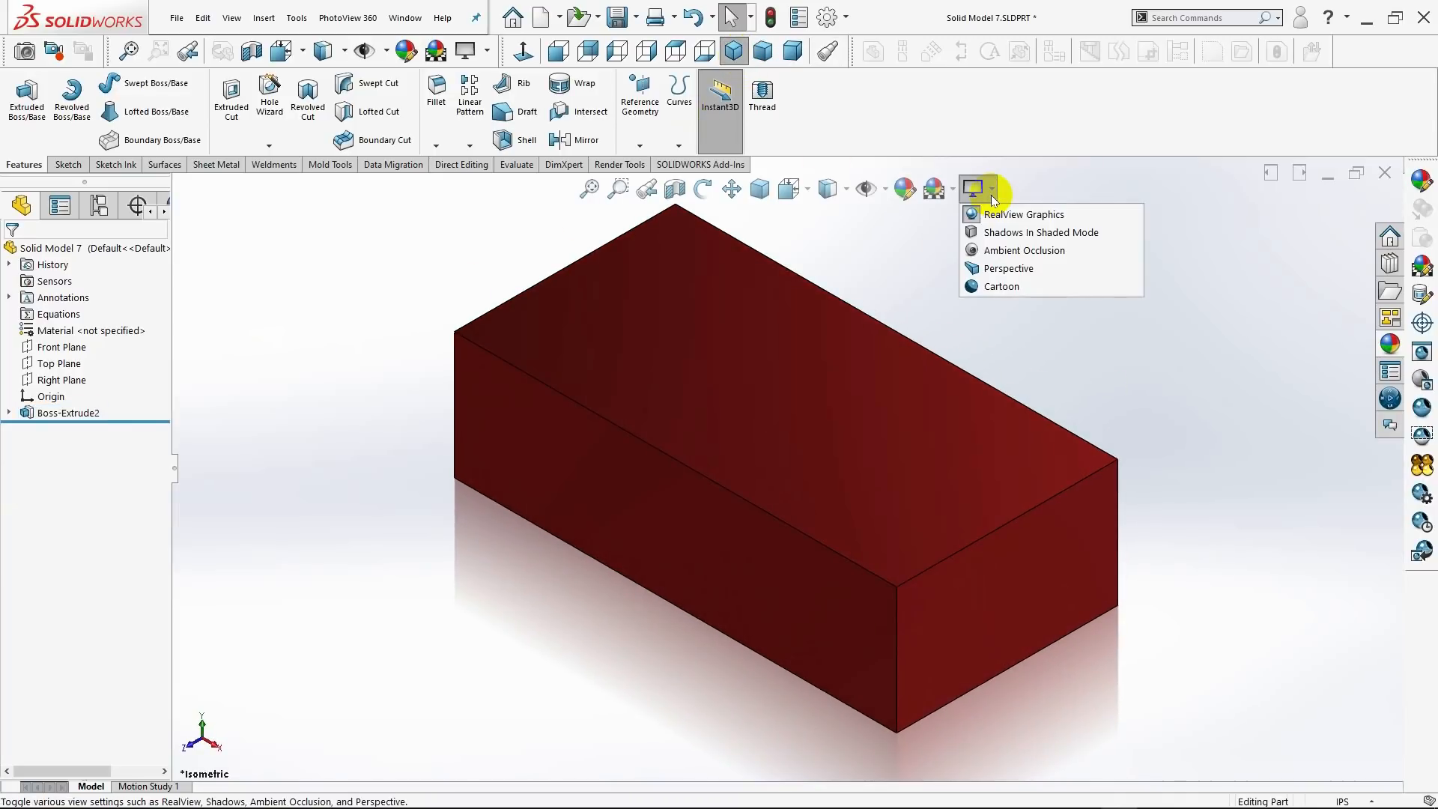
pyautogui.click(924, 243)
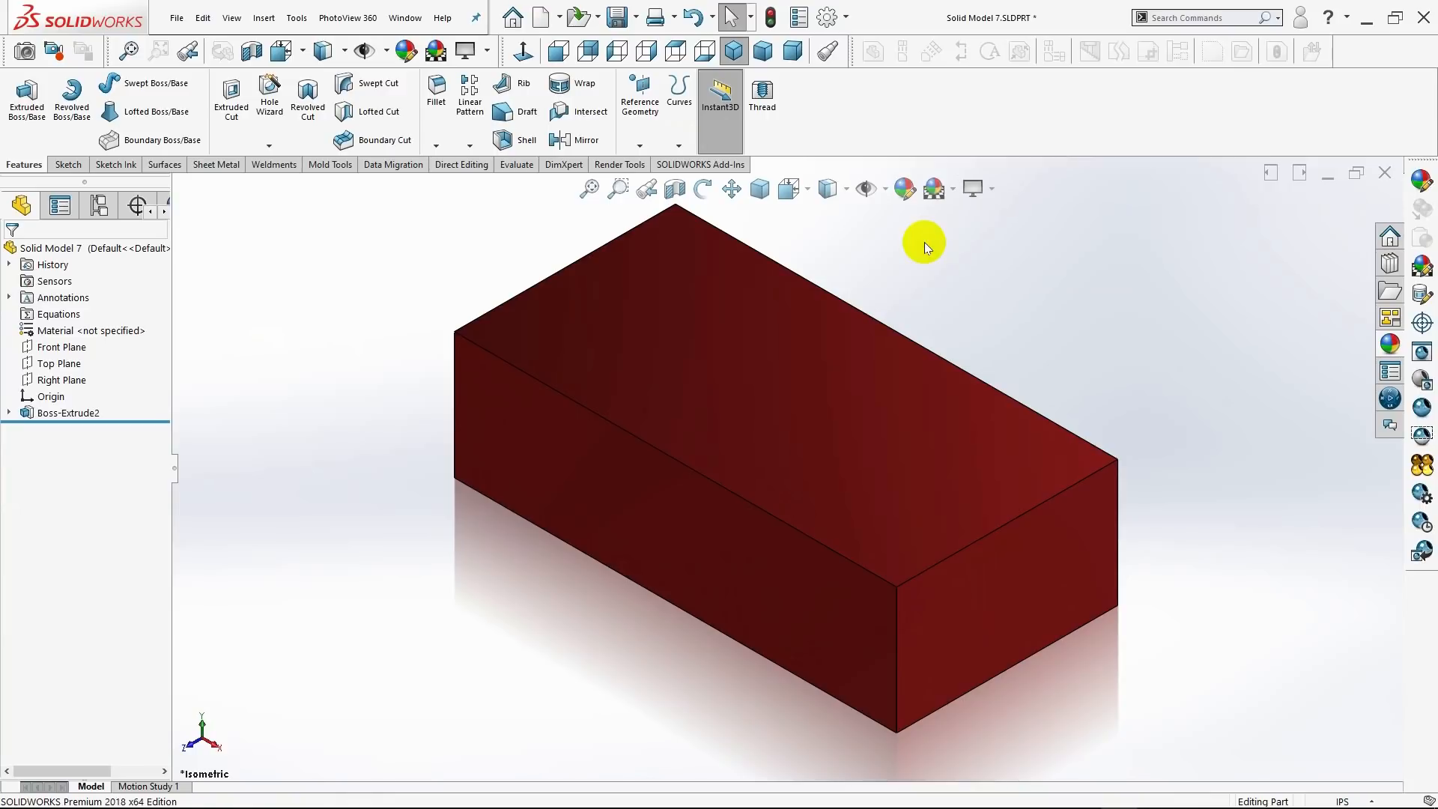
pyautogui.click(949, 193)
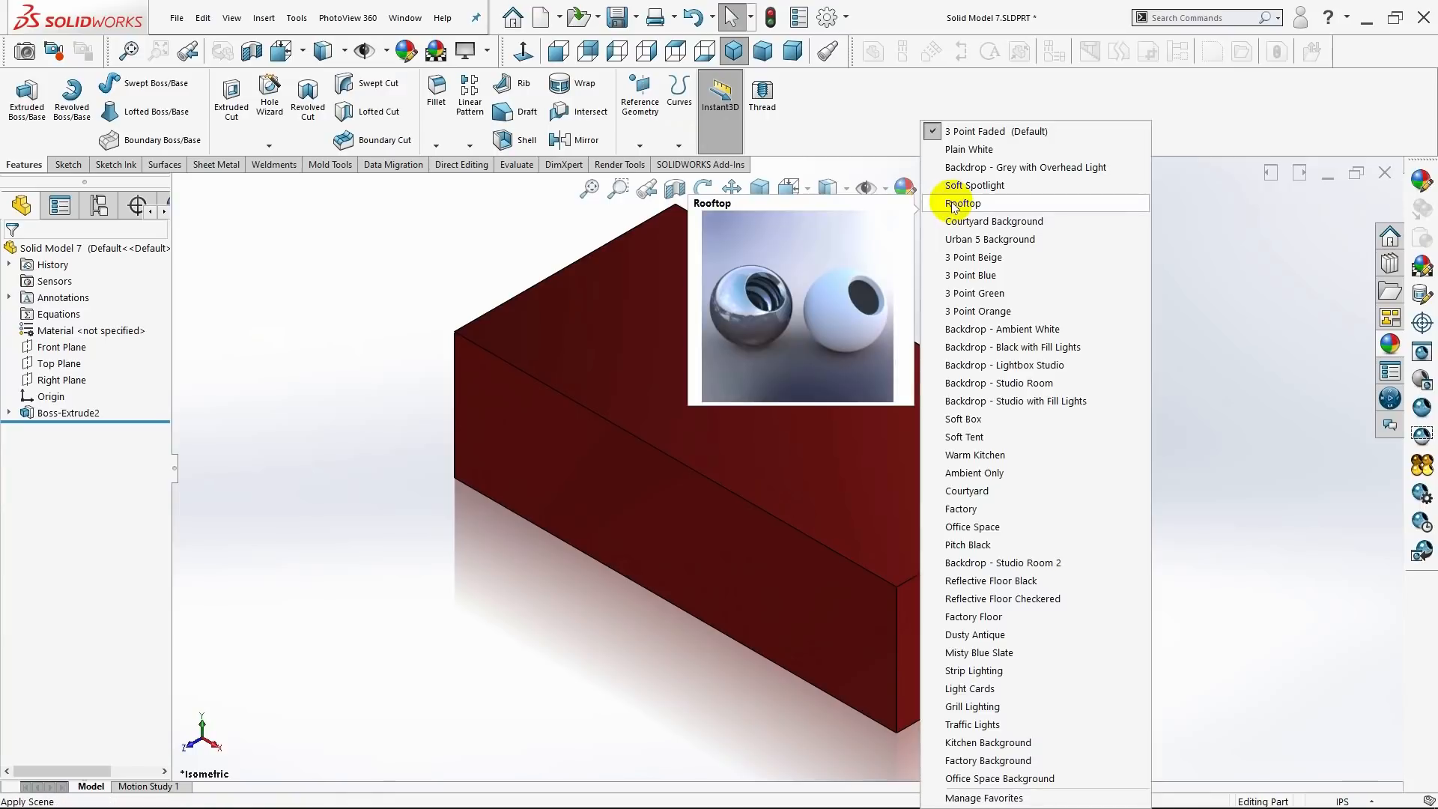
pyautogui.click(954, 153)
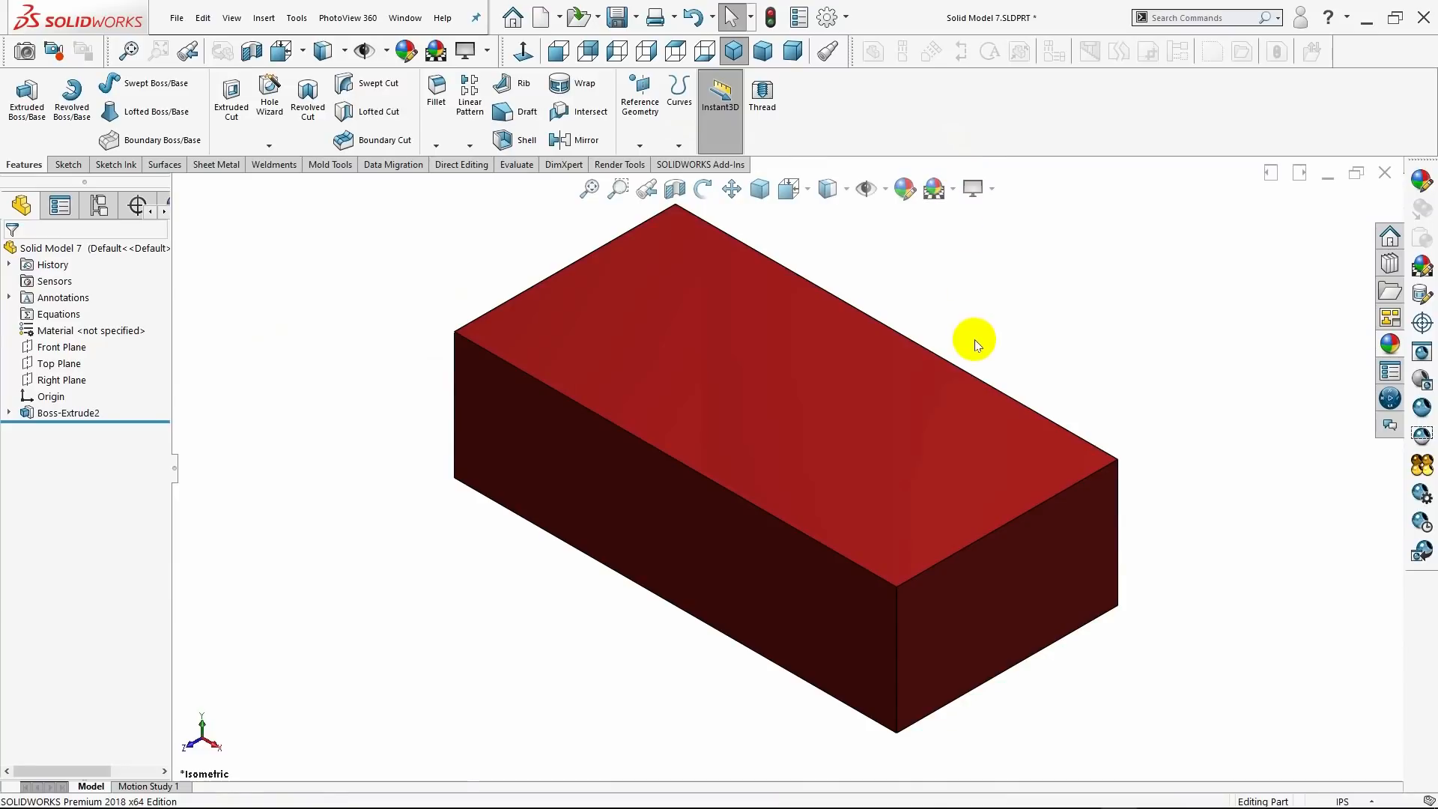
pyautogui.moveTo(974, 339); pyautogui.dragTo(962, 398, button='middle')
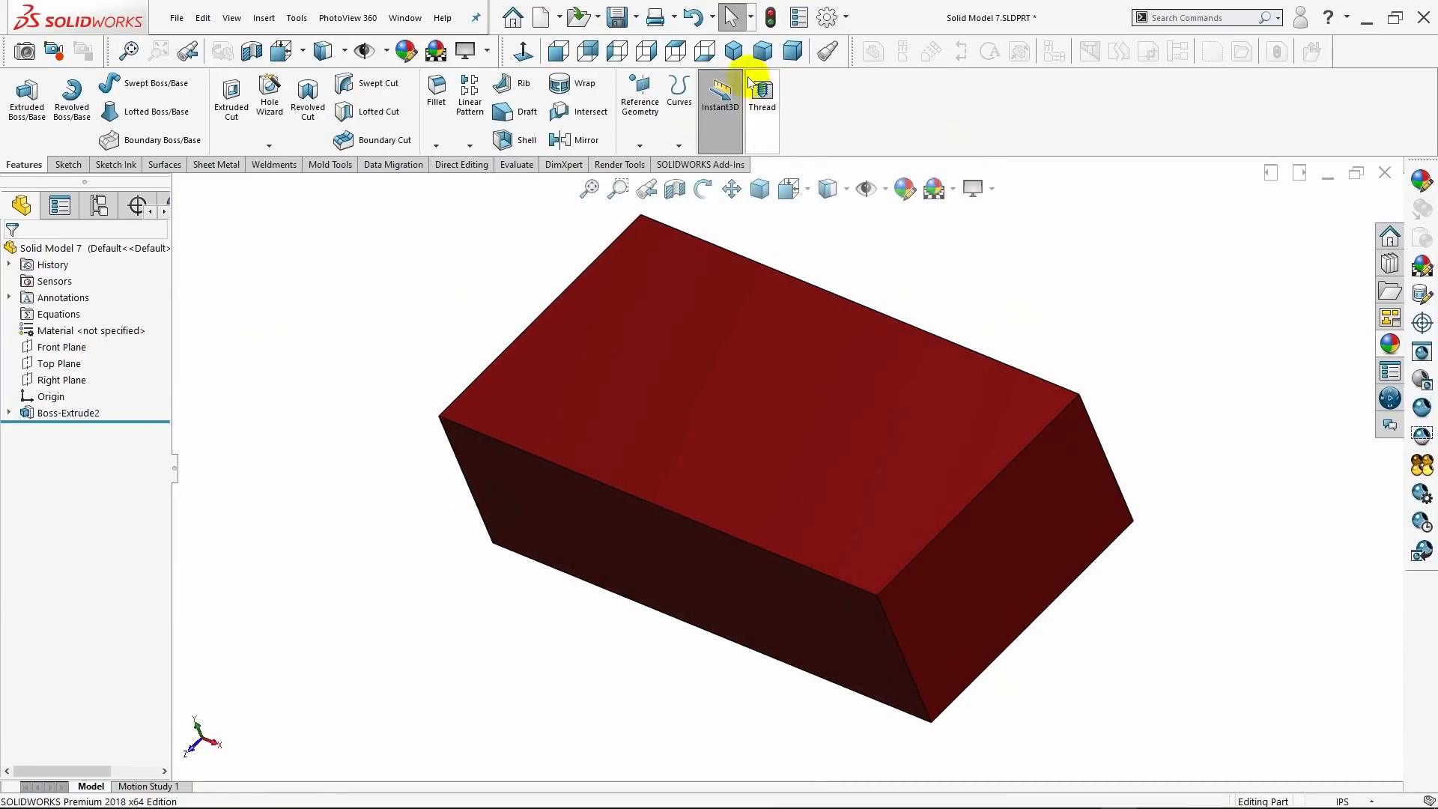
pyautogui.click(730, 17)
pyautogui.click(733, 51)
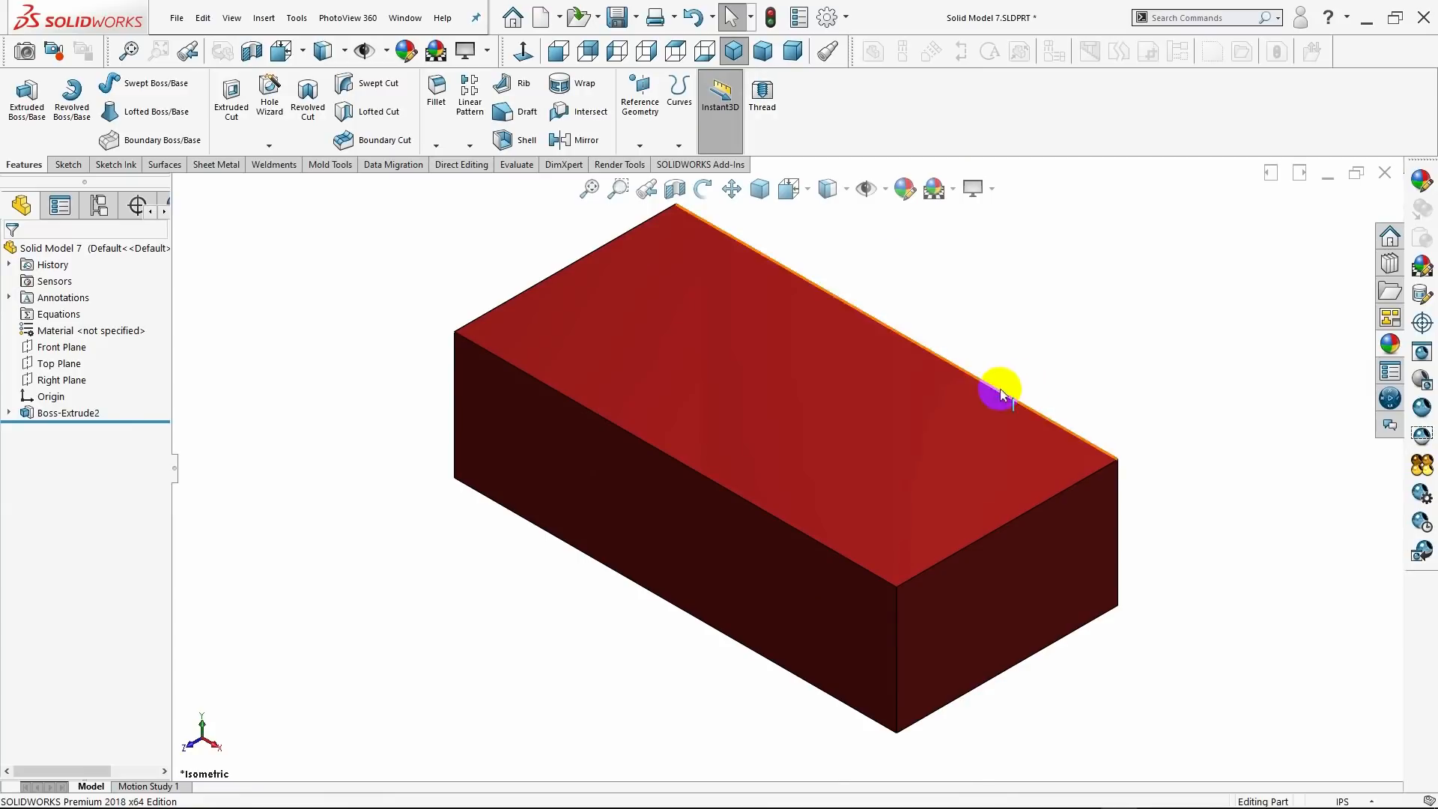
# - Start a sketch on the block's upper face and draw a horizontal centerline about 2.1 in long from the origin past the short edge
pyautogui.click(858, 451)
pyautogui.click(924, 406)
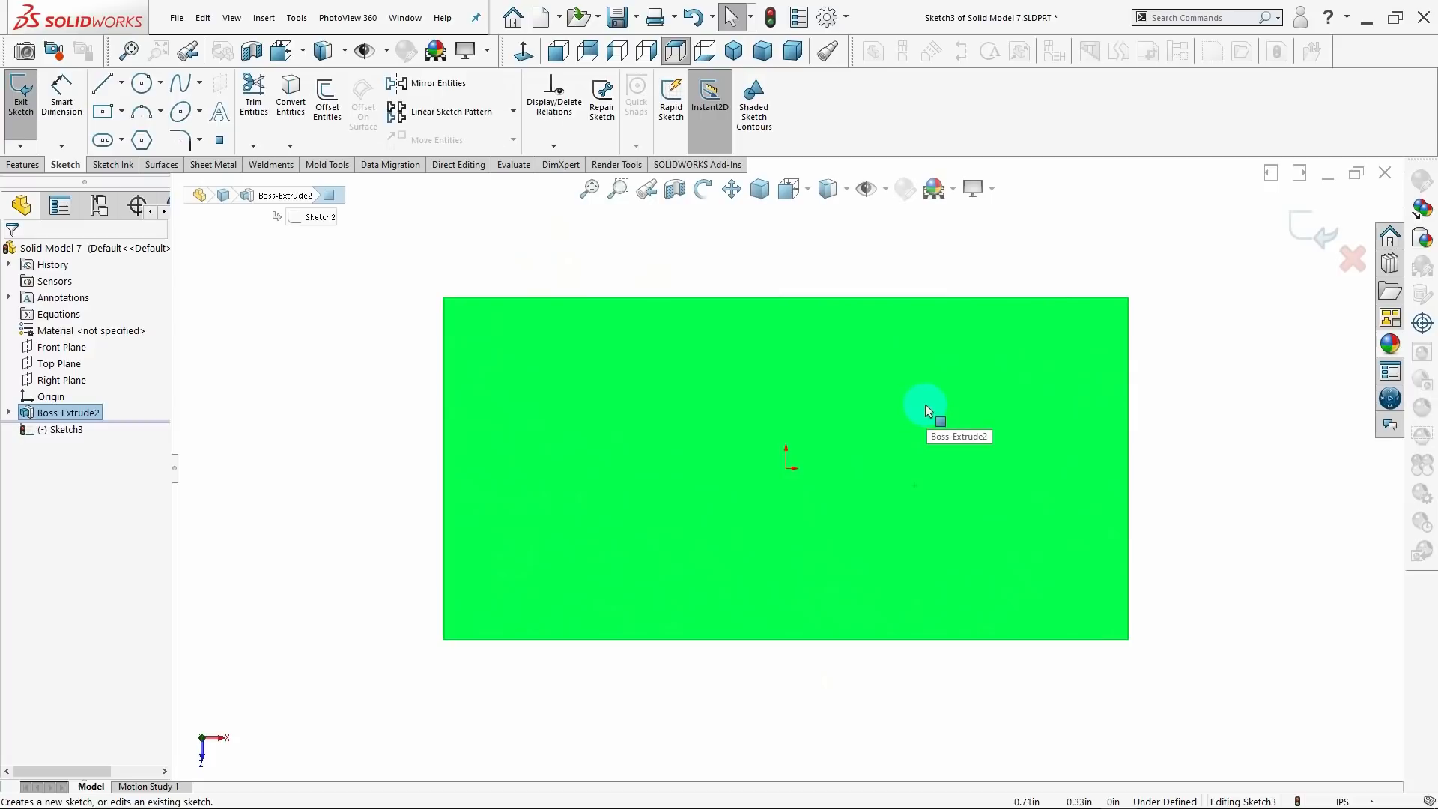
pyautogui.click(121, 83)
pyautogui.click(120, 123)
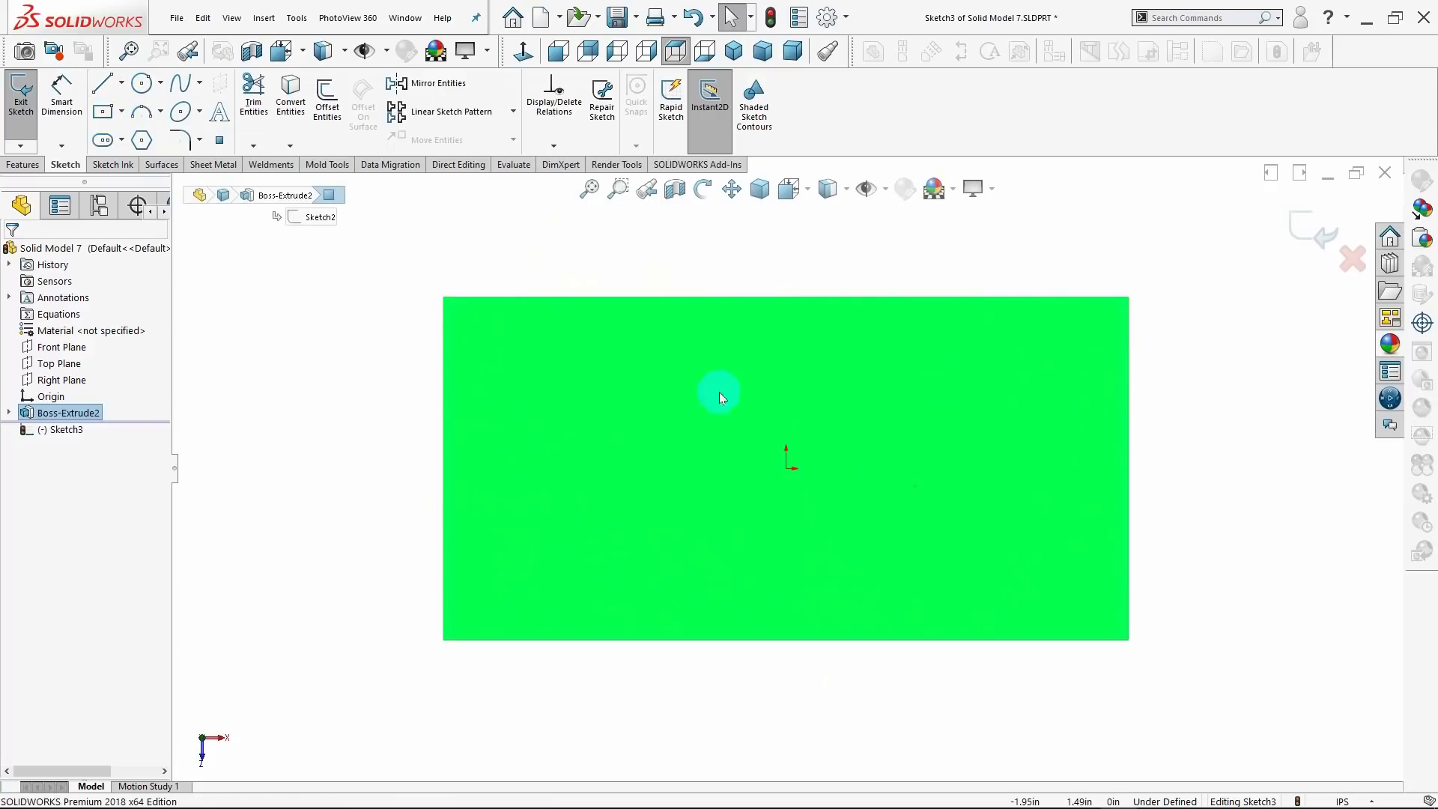
pyautogui.click(786, 468)
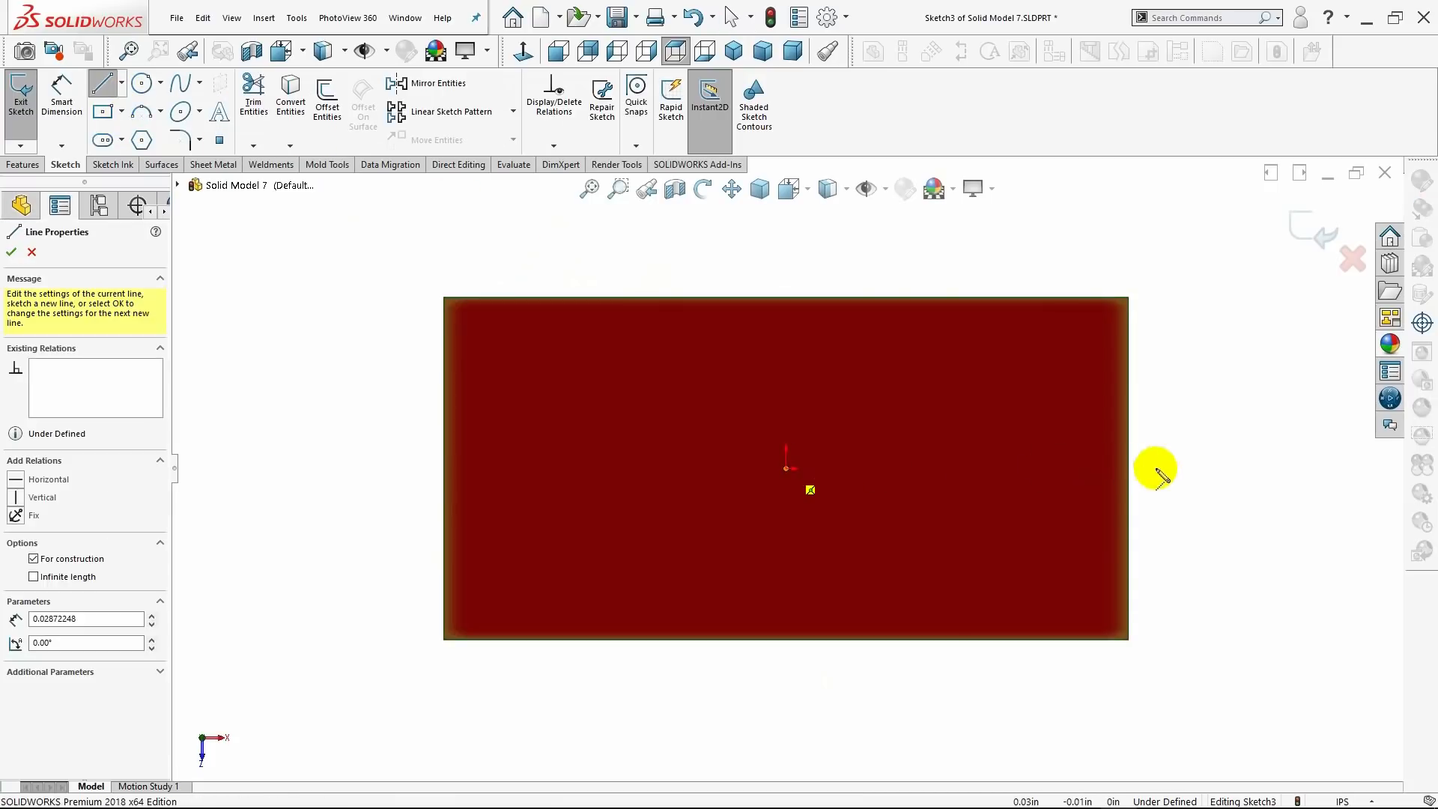
pyautogui.click(1197, 468)
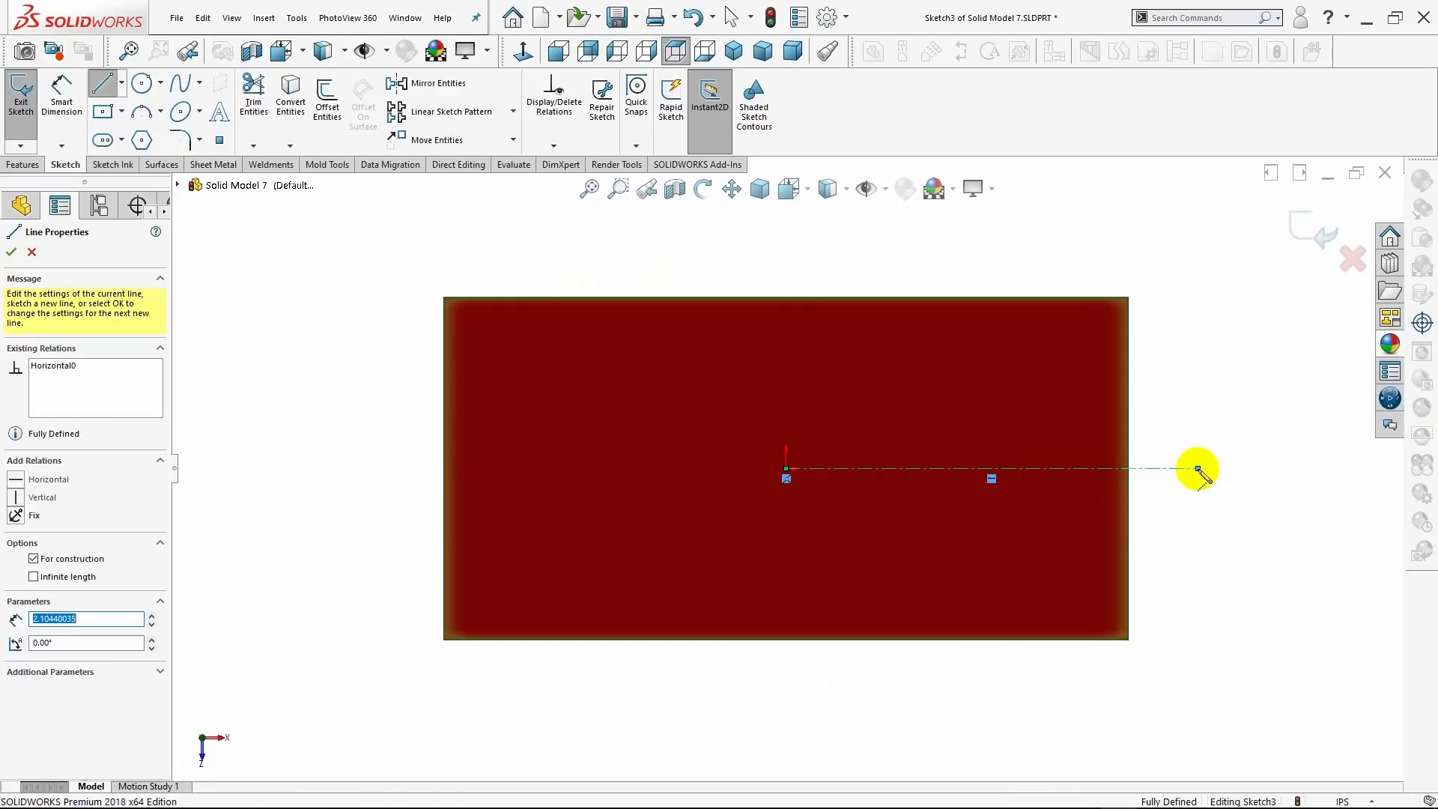
pyautogui.press('Escape')
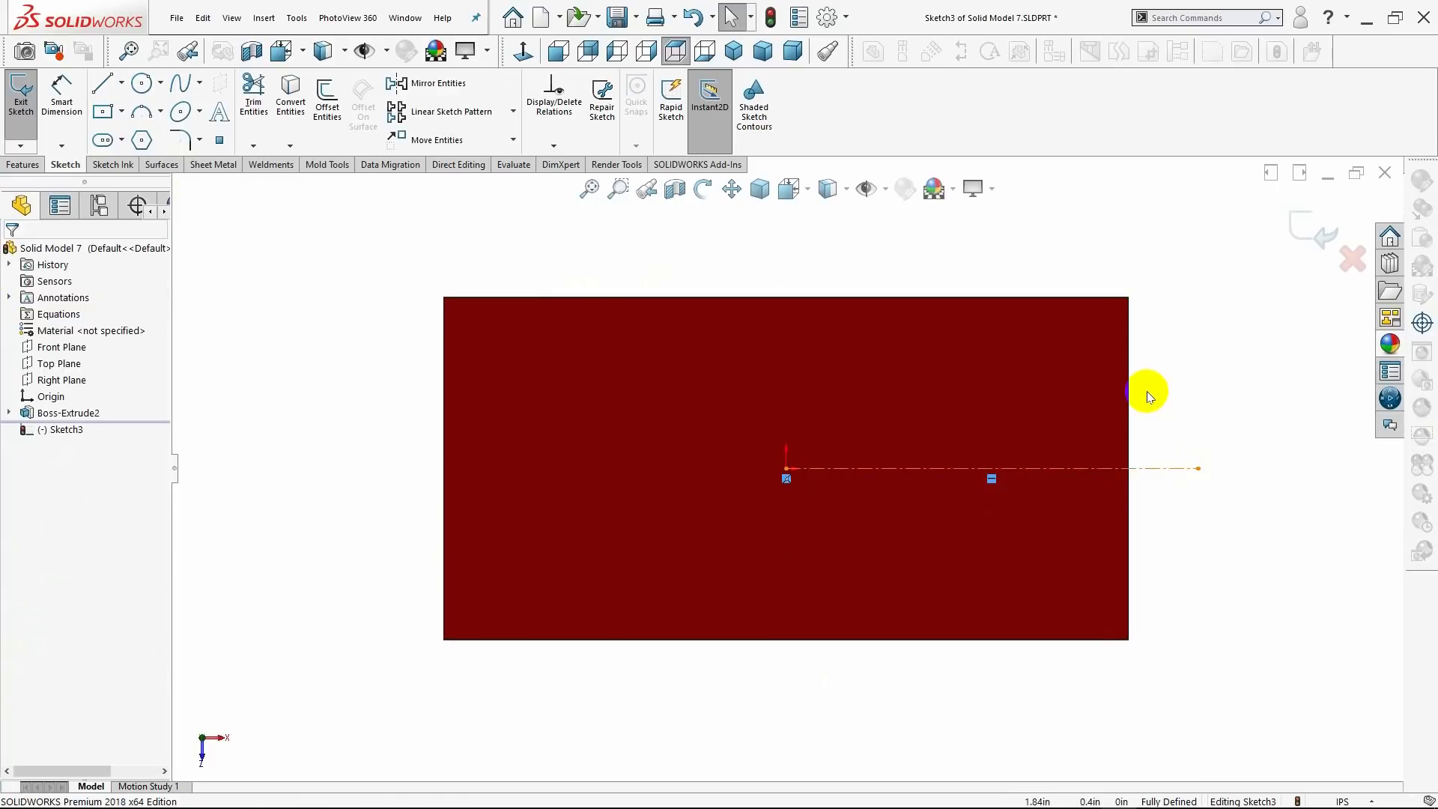
# - Sketch a circle of 0.75 in diameter centered on the origin
pyautogui.click(146, 85)
pyautogui.click(785, 478)
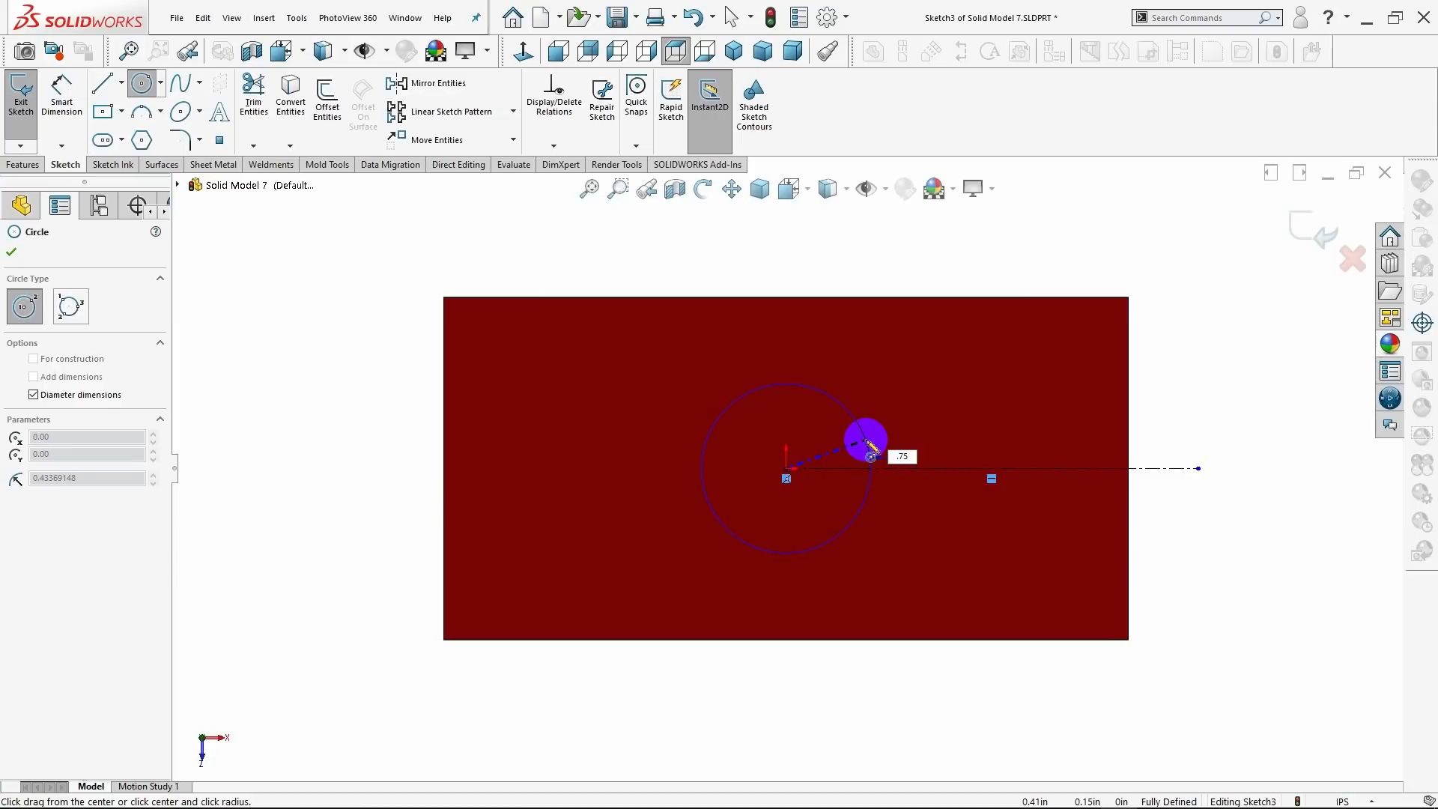
pyautogui.press('Return')
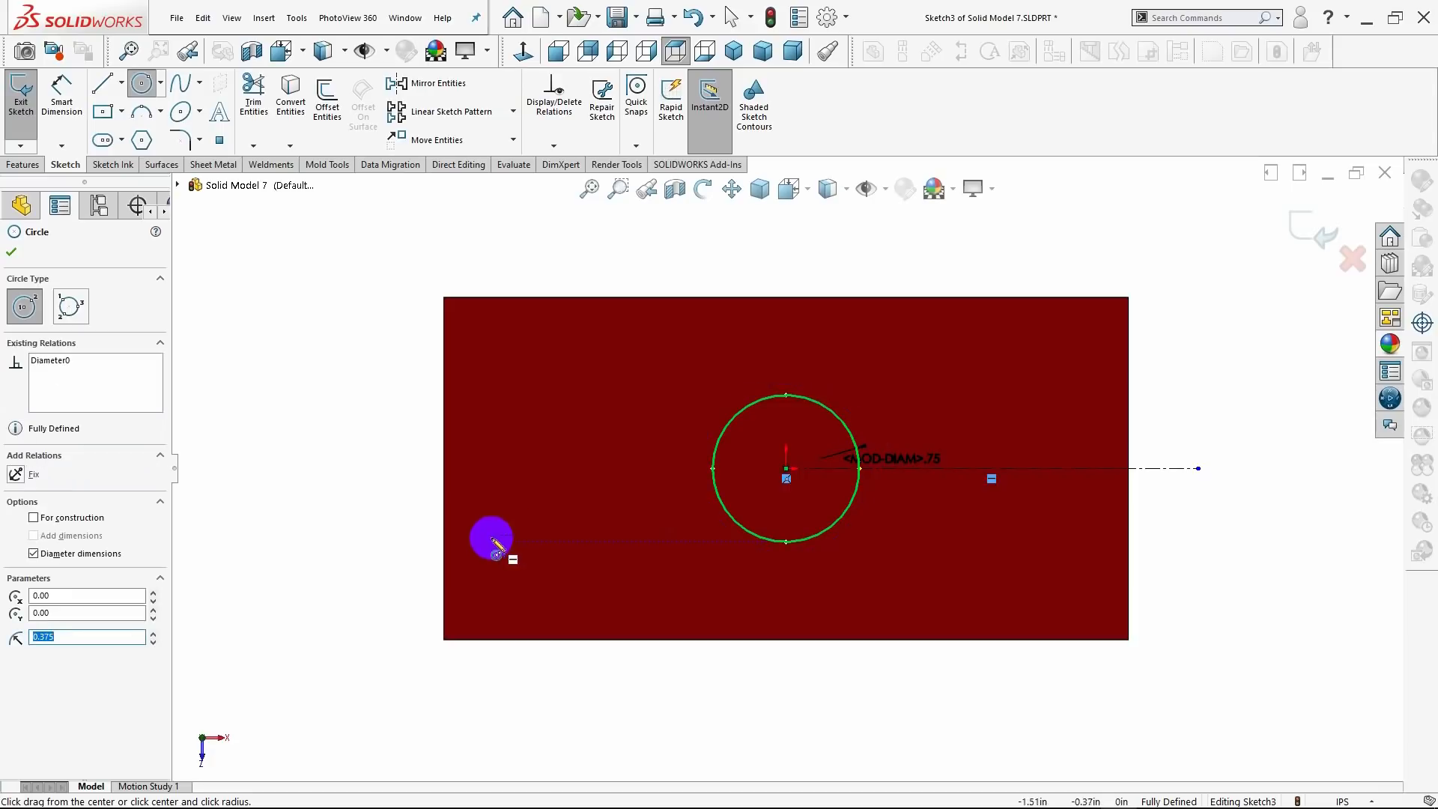
pyautogui.click(12, 252)
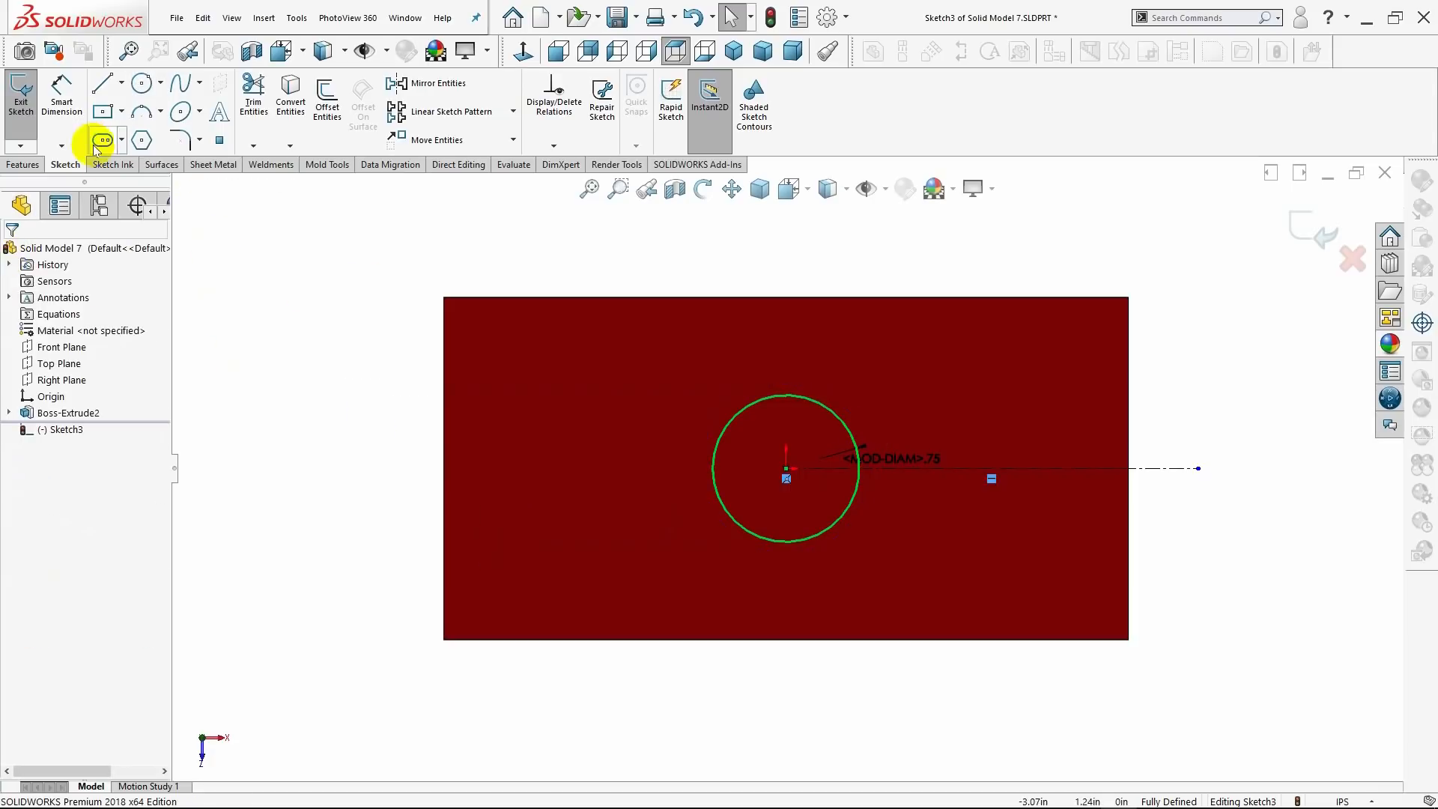
# - Draw two horizontal lines from the circle's uppermost and lowermost points to the block's short edge, and join their ends with a vertical line
pyautogui.click(103, 83)
pyautogui.moveTo(784, 409); pyautogui.dragTo(1132, 404)
pyautogui.press('Escape')
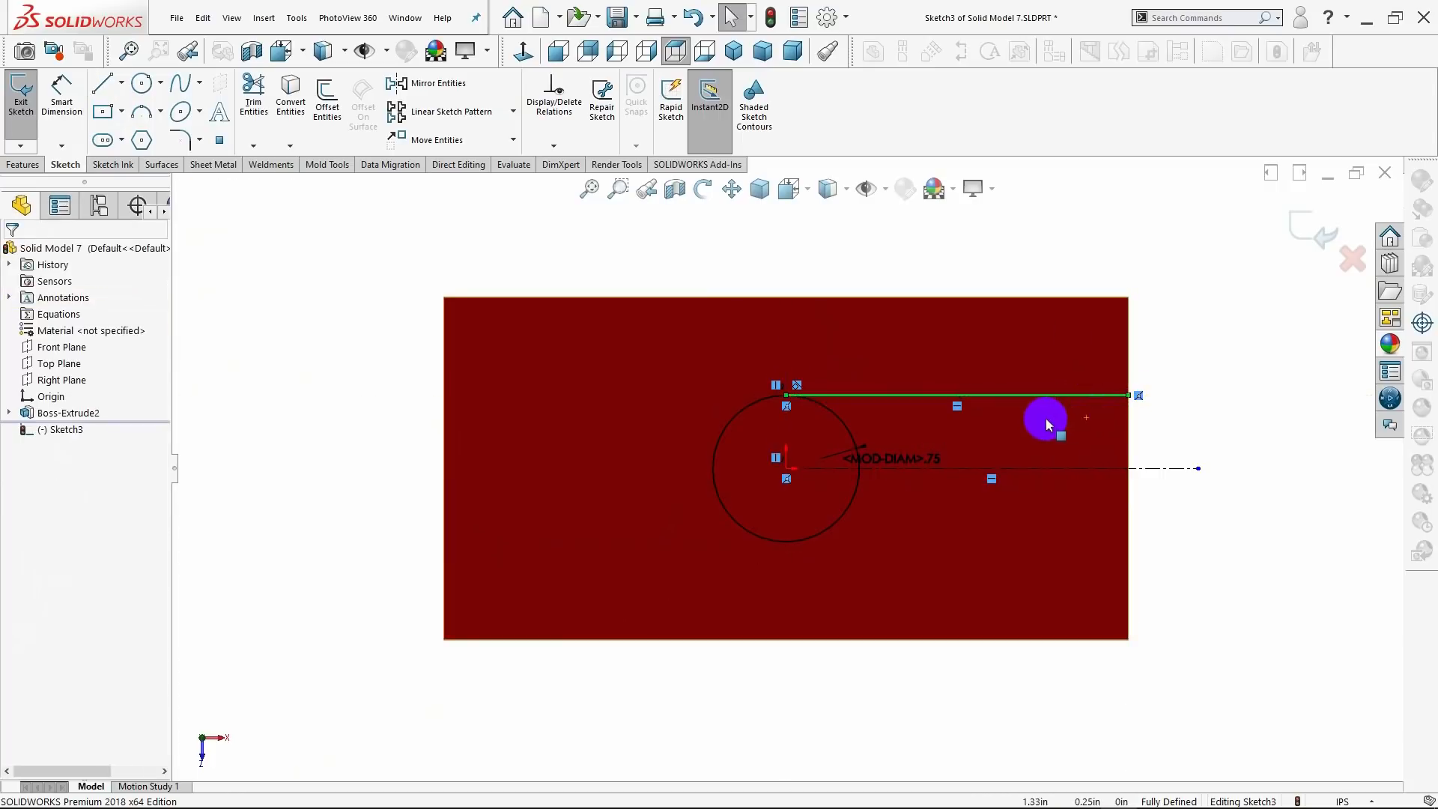
pyautogui.click(103, 83)
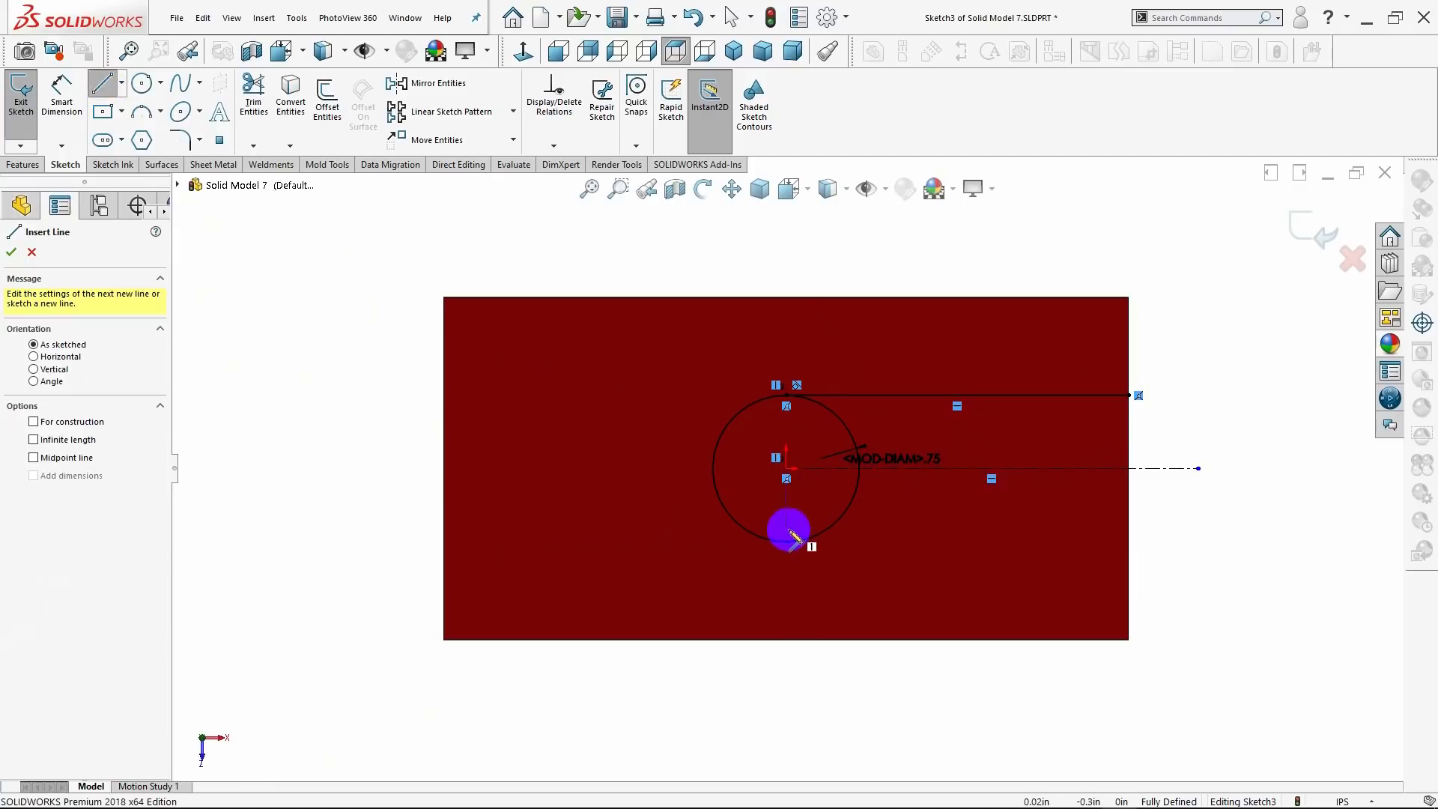
pyautogui.moveTo(786, 540); pyautogui.dragTo(1131, 542)
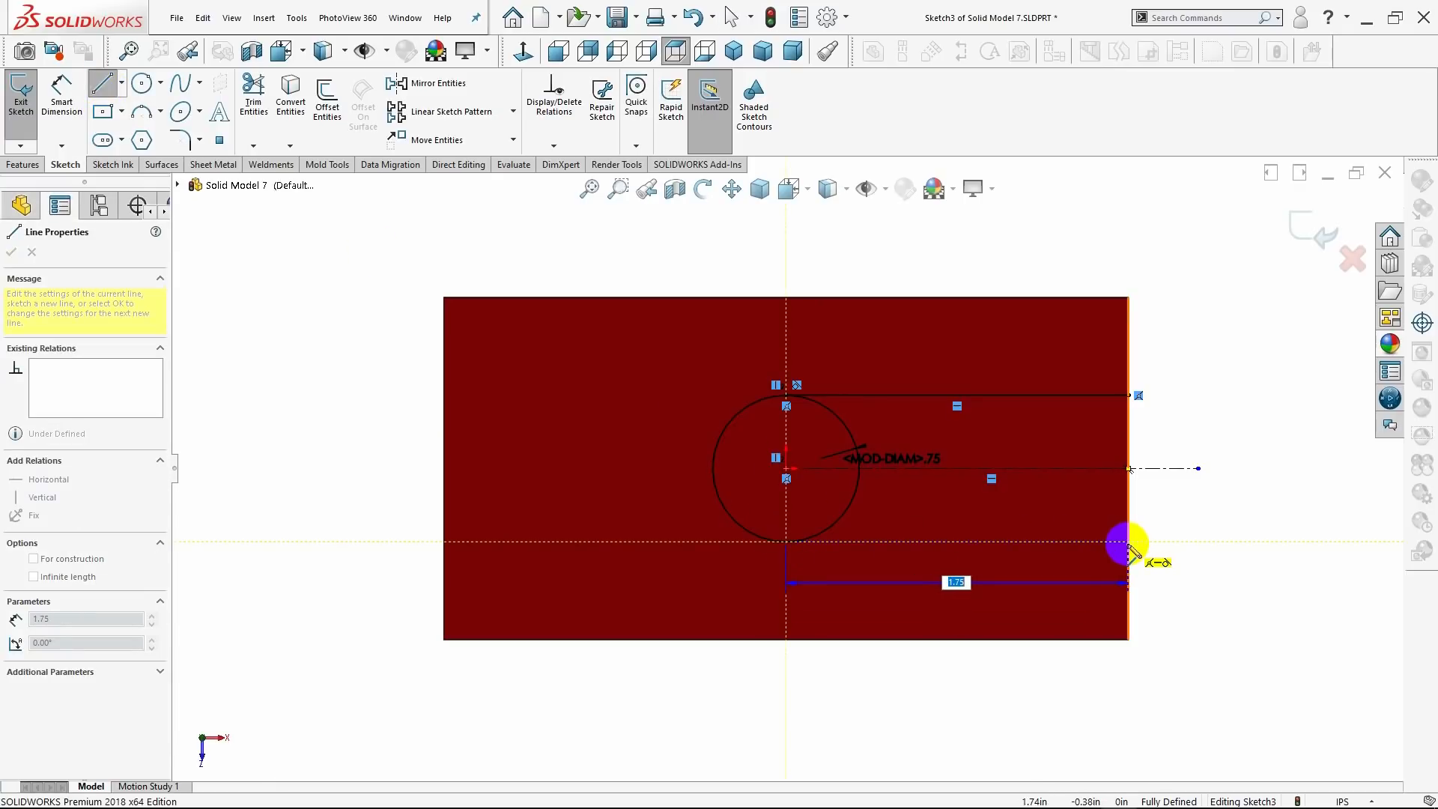
pyautogui.click(1129, 540)
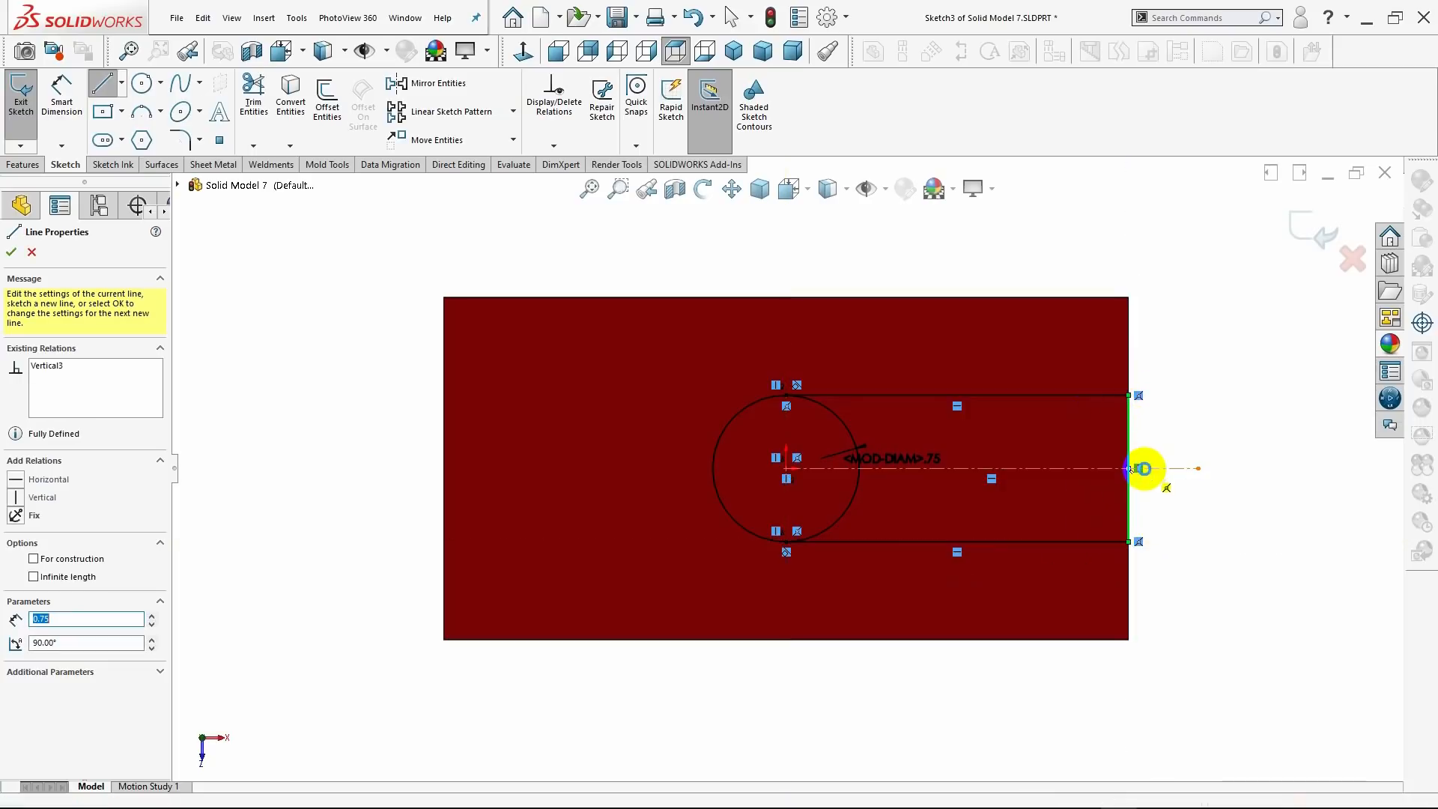
pyautogui.press('Escape')
pyautogui.click(713, 462)
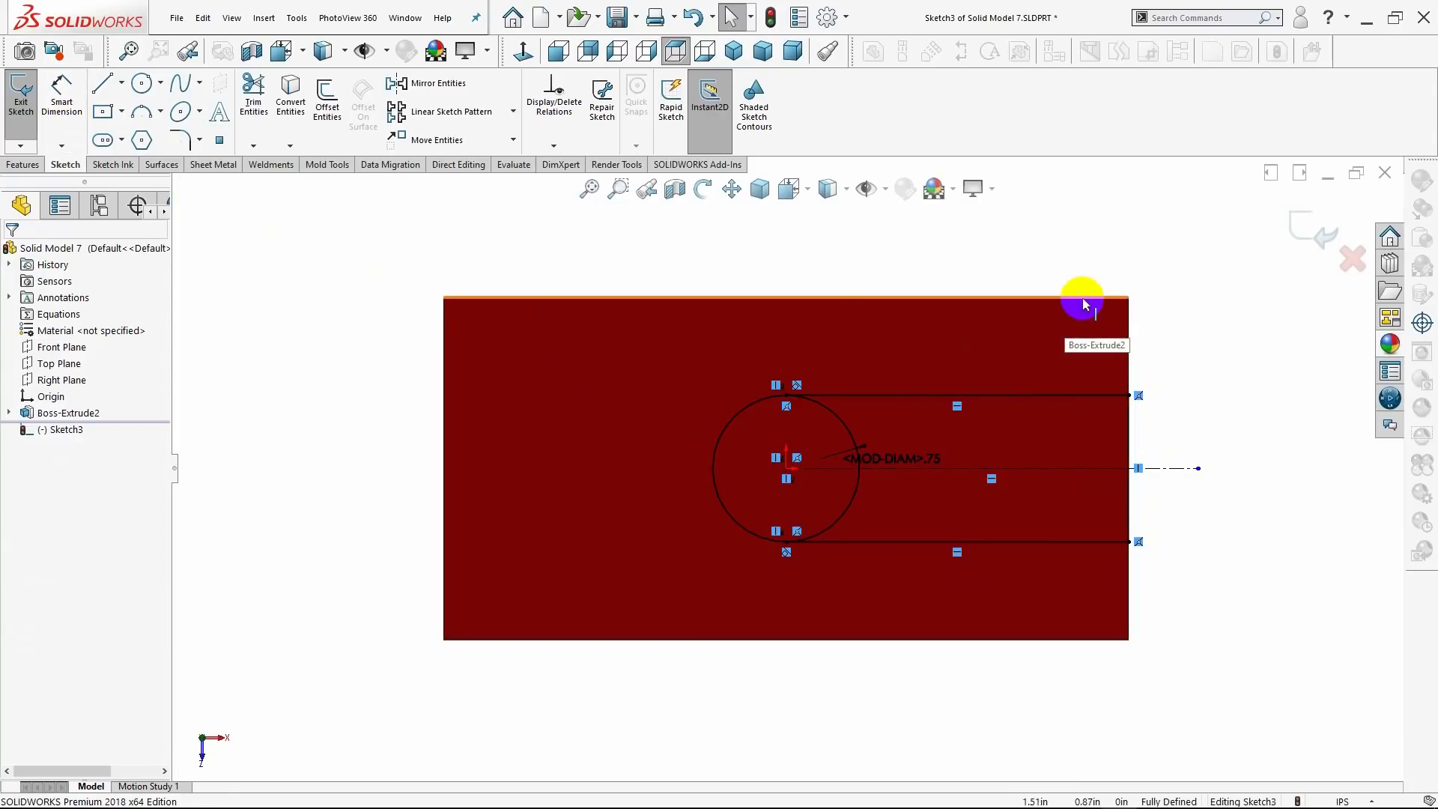
pyautogui.click(1085, 299)
pyautogui.click(1111, 393)
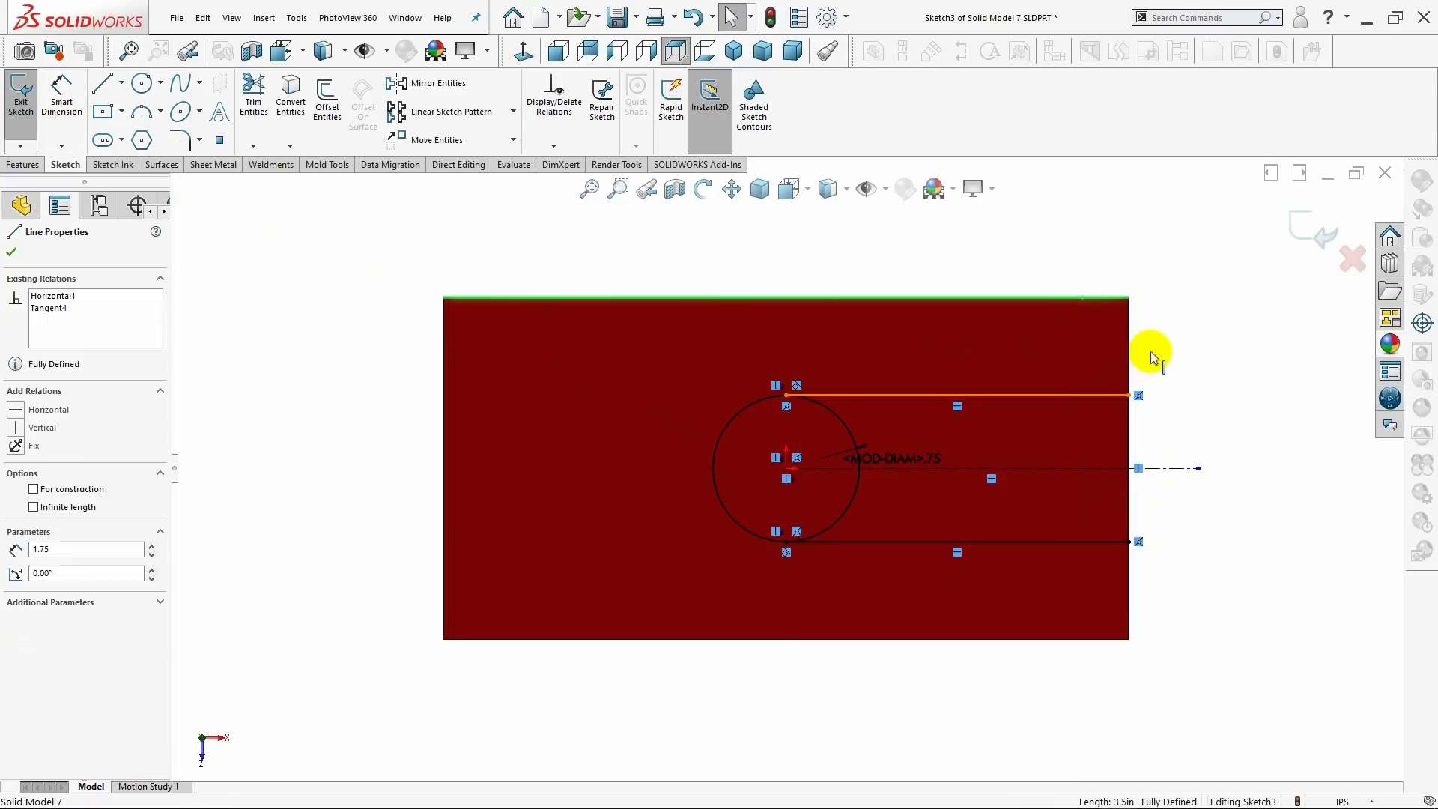
pyautogui.click(1067, 416)
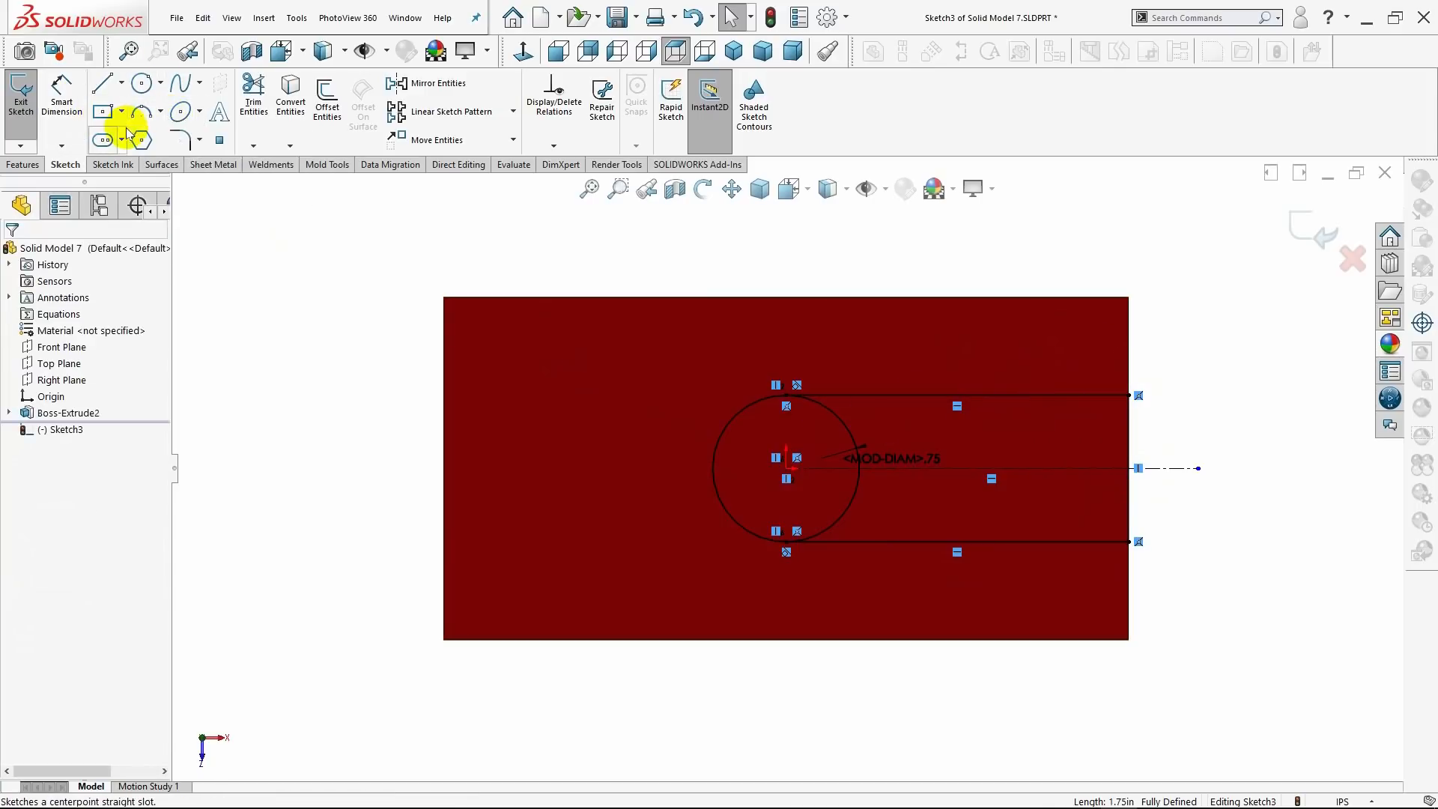
# - Trim away the half of the circle lying between the two horizontal lines to leave an open-ended slot profile
pyautogui.click(253, 101)
pyautogui.moveTo(872, 413); pyautogui.dragTo(836, 442)
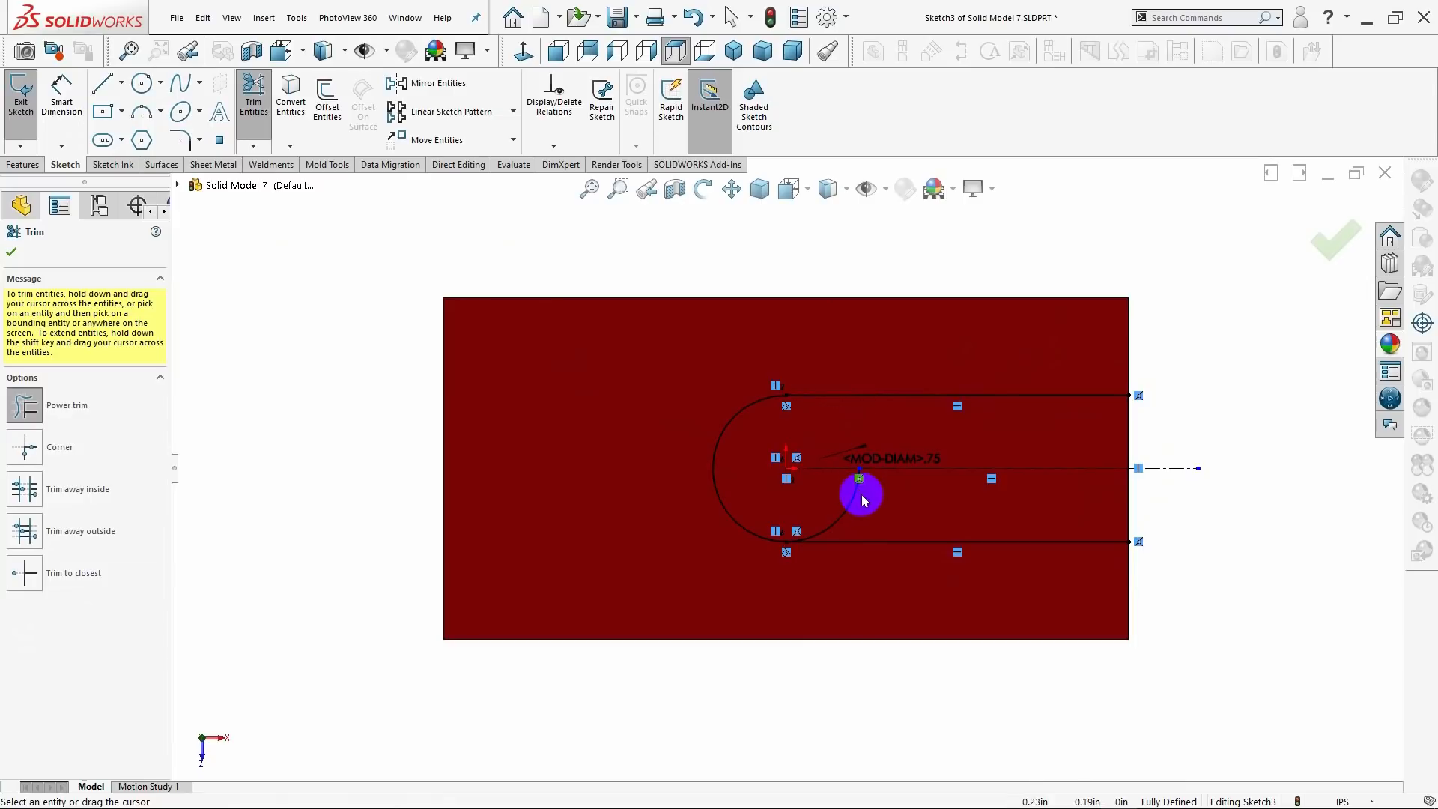
pyautogui.click(30, 258)
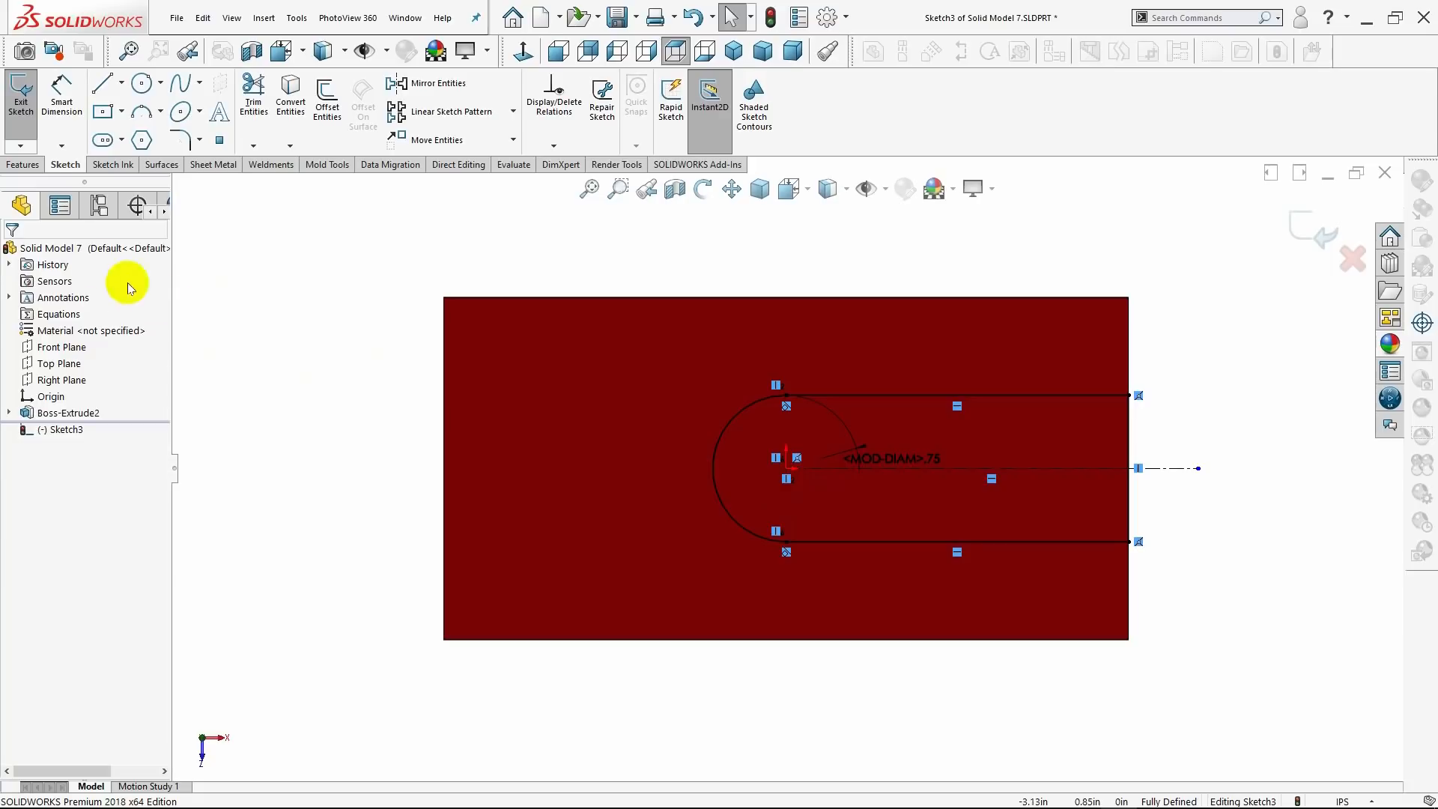
# - Cut the open-ended slot profile through the whole block with an Extruded Cut set to Through All
pyautogui.click(30, 166)
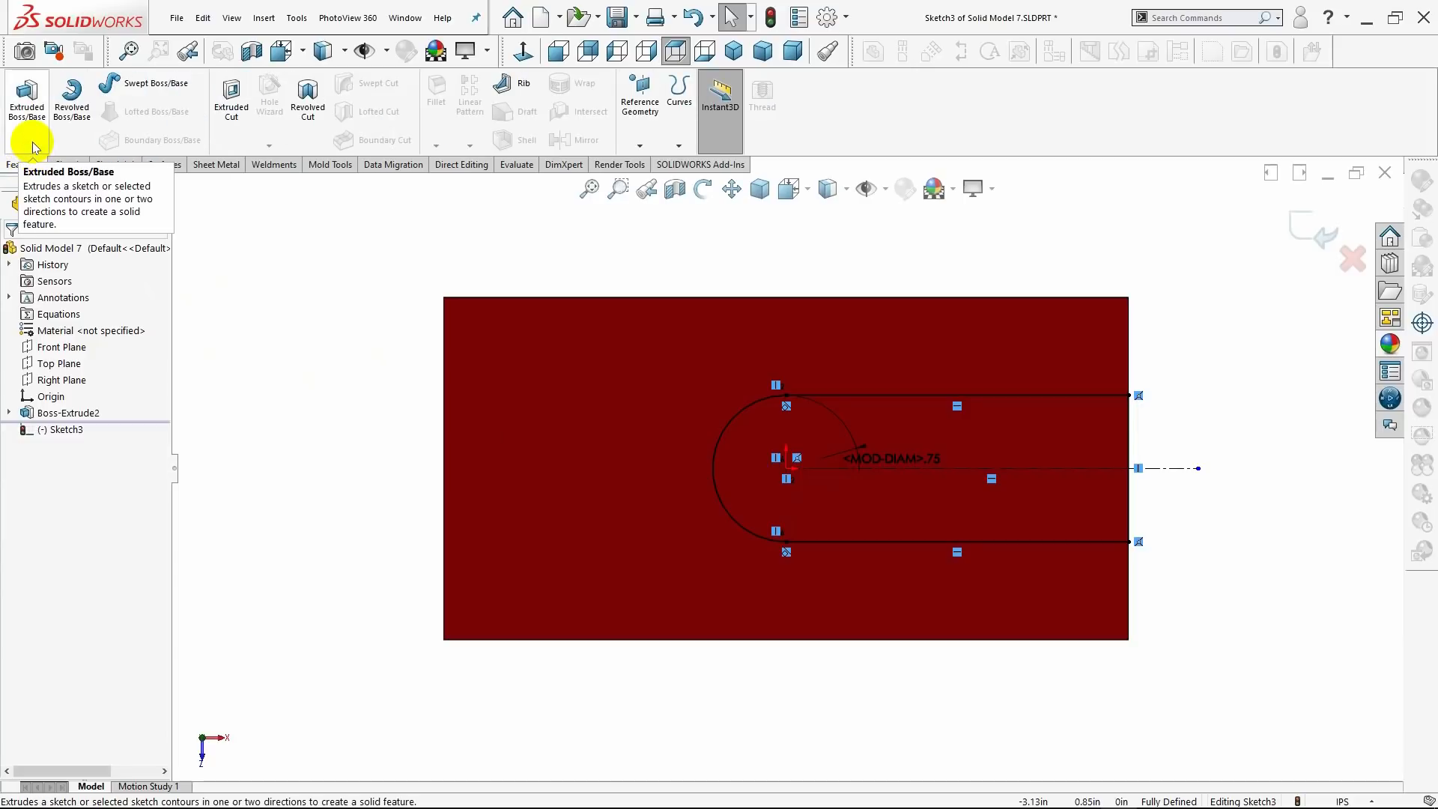
pyautogui.click(232, 120)
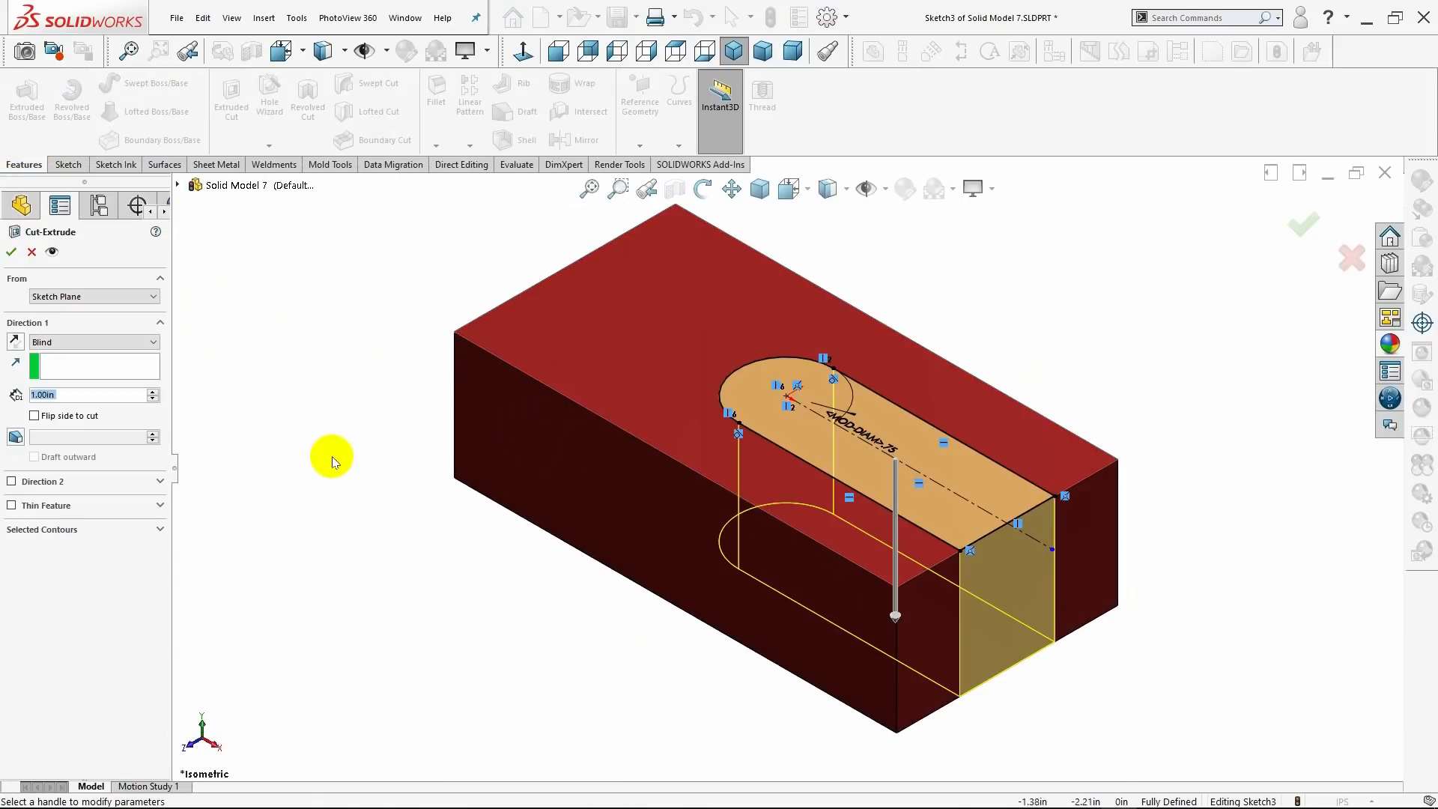
pyautogui.click(82, 342)
pyautogui.click(82, 364)
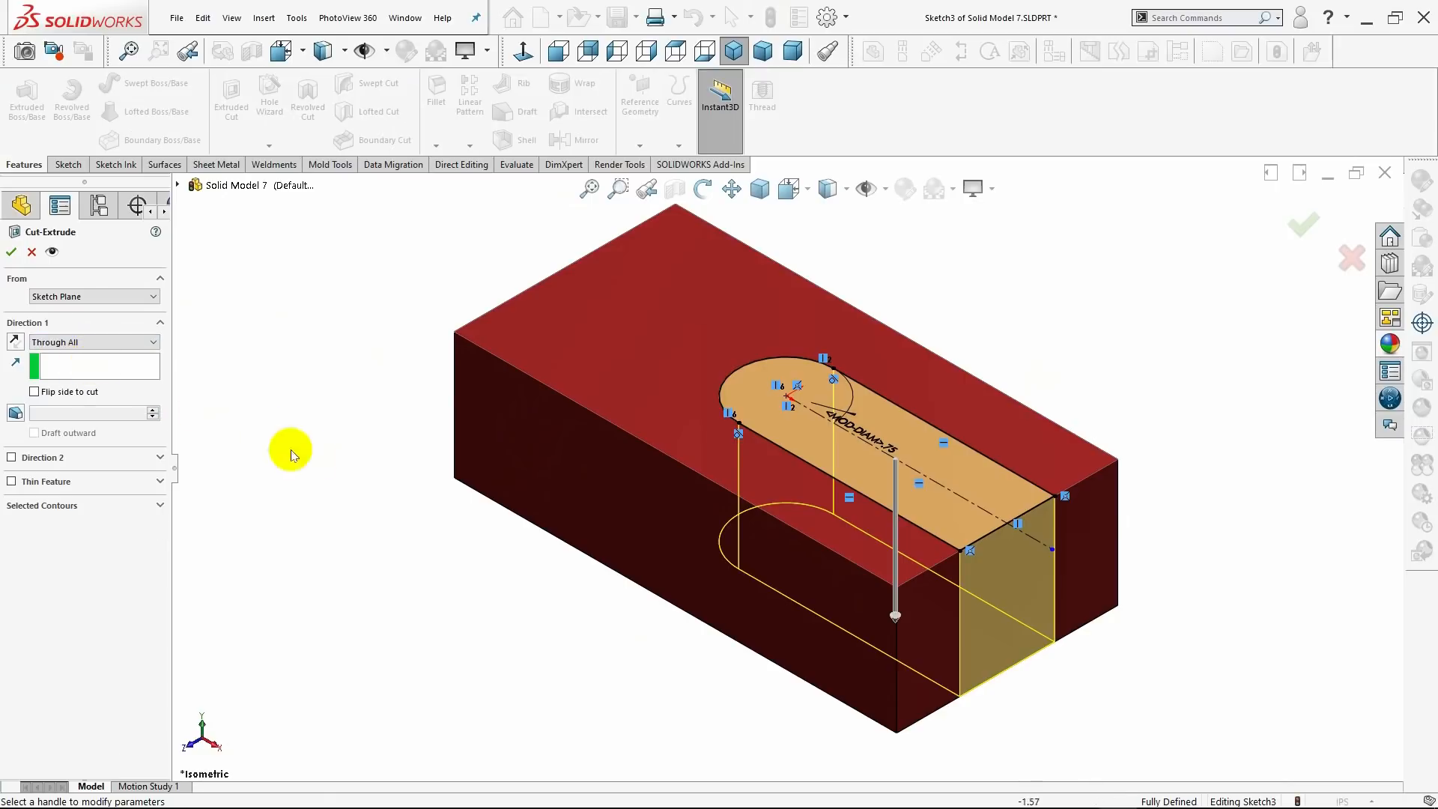
pyautogui.moveTo(337, 473)
pyautogui.mouseDown(button='middle')
pyautogui.moveTo(434, 359)
pyautogui.moveTo(362, 470)
pyautogui.mouseUp(button='middle')
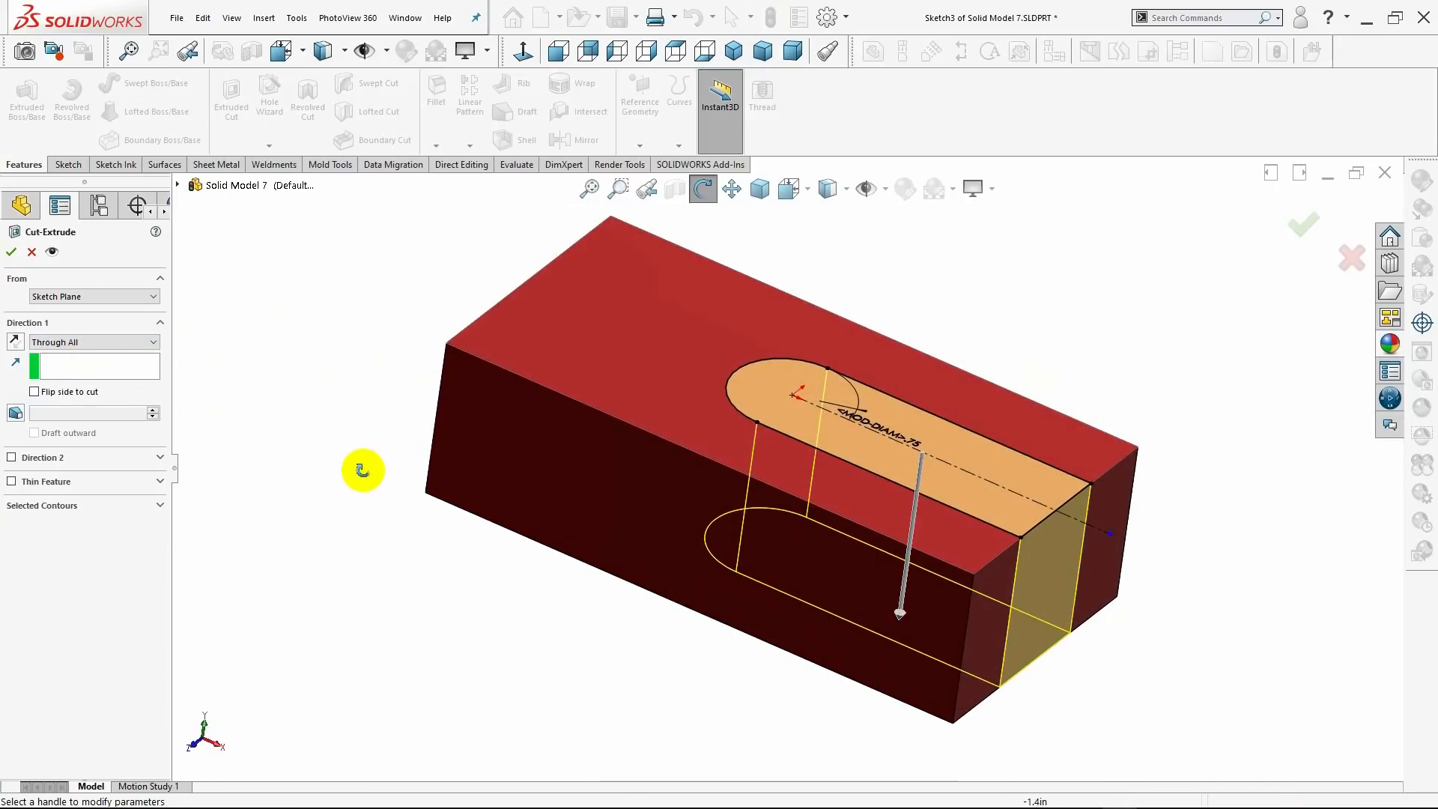
pyautogui.click(14, 254)
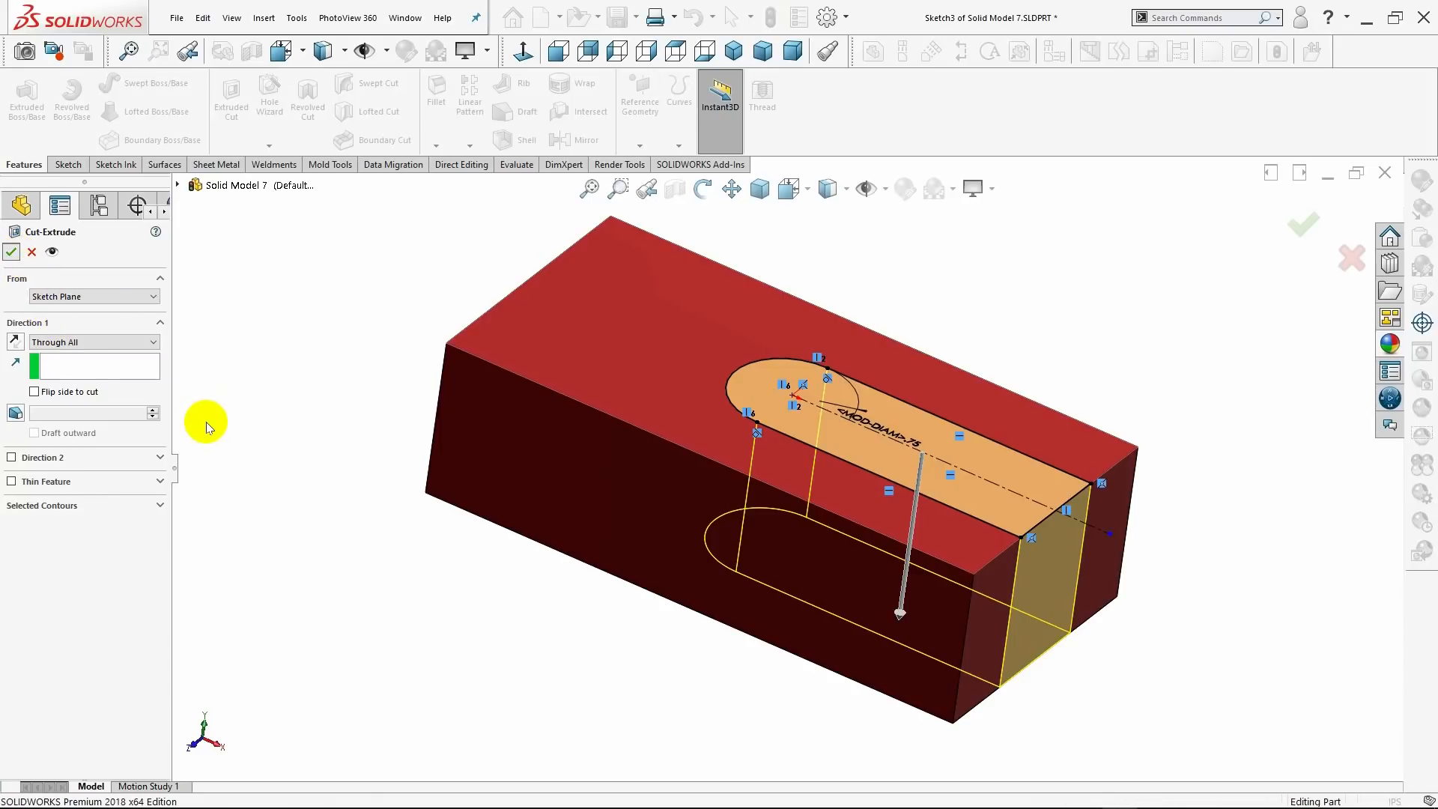
pyautogui.click(294, 479)
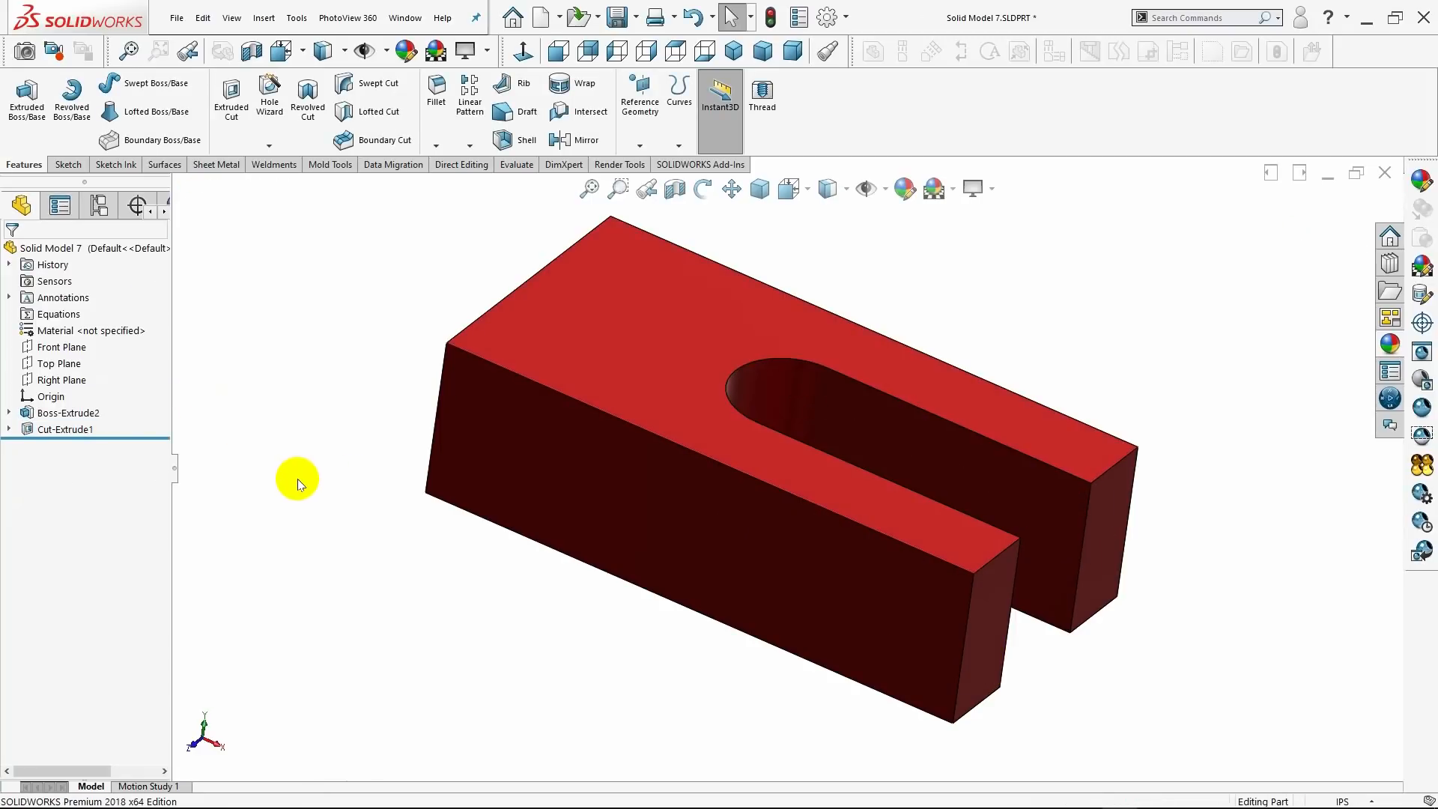
pyautogui.moveTo(298, 479)
pyautogui.mouseDown(button='middle')
pyautogui.moveTo(209, 459)
pyautogui.moveTo(317, 478)
pyautogui.moveTo(391, 467)
pyautogui.mouseUp(button='middle')
# - Start a sketch on the block's upper face and draw a corner rectangle about 0.97 x 0.92 in from the rear corner at the unslotted end
pyautogui.click(730, 52)
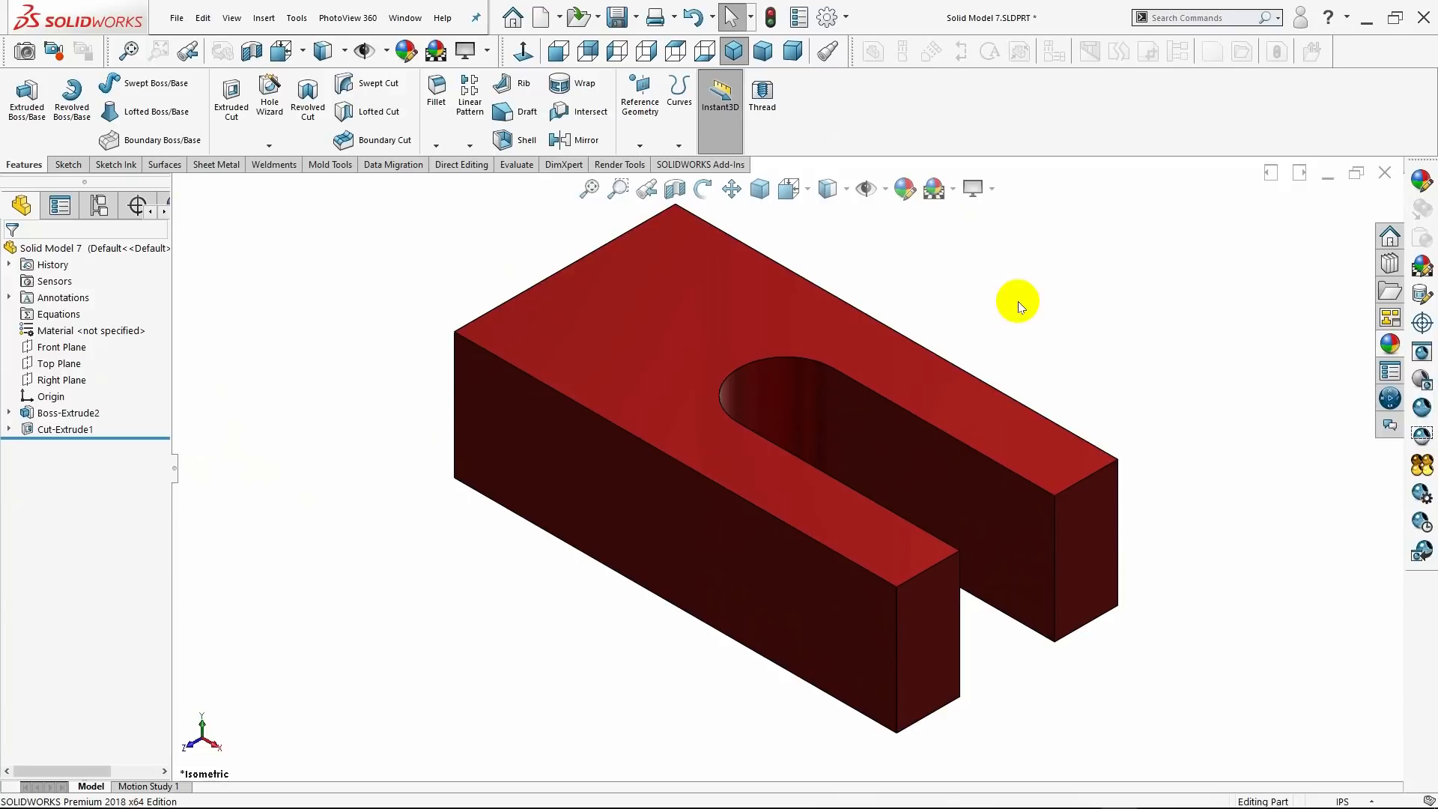
pyautogui.click(651, 294)
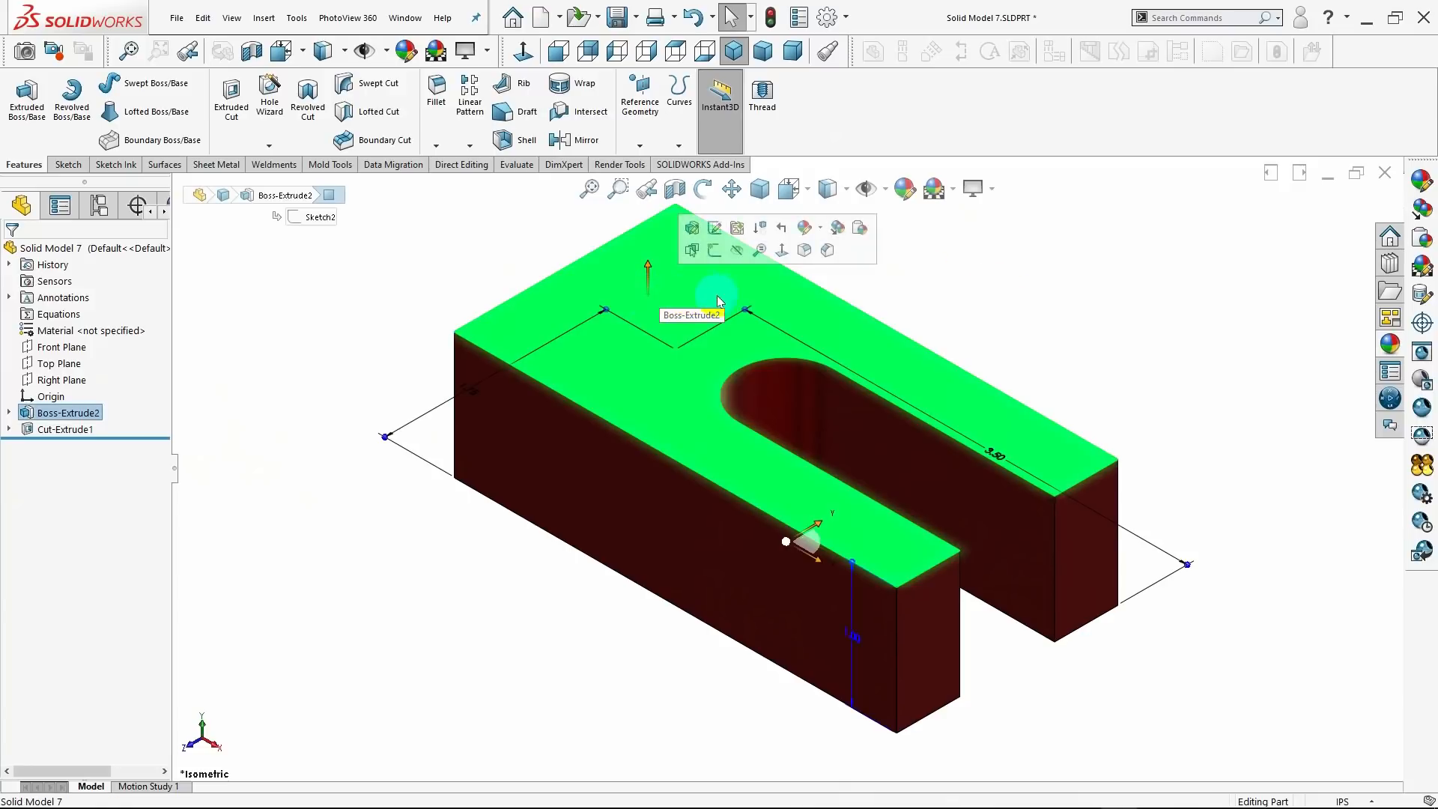
pyautogui.click(715, 252)
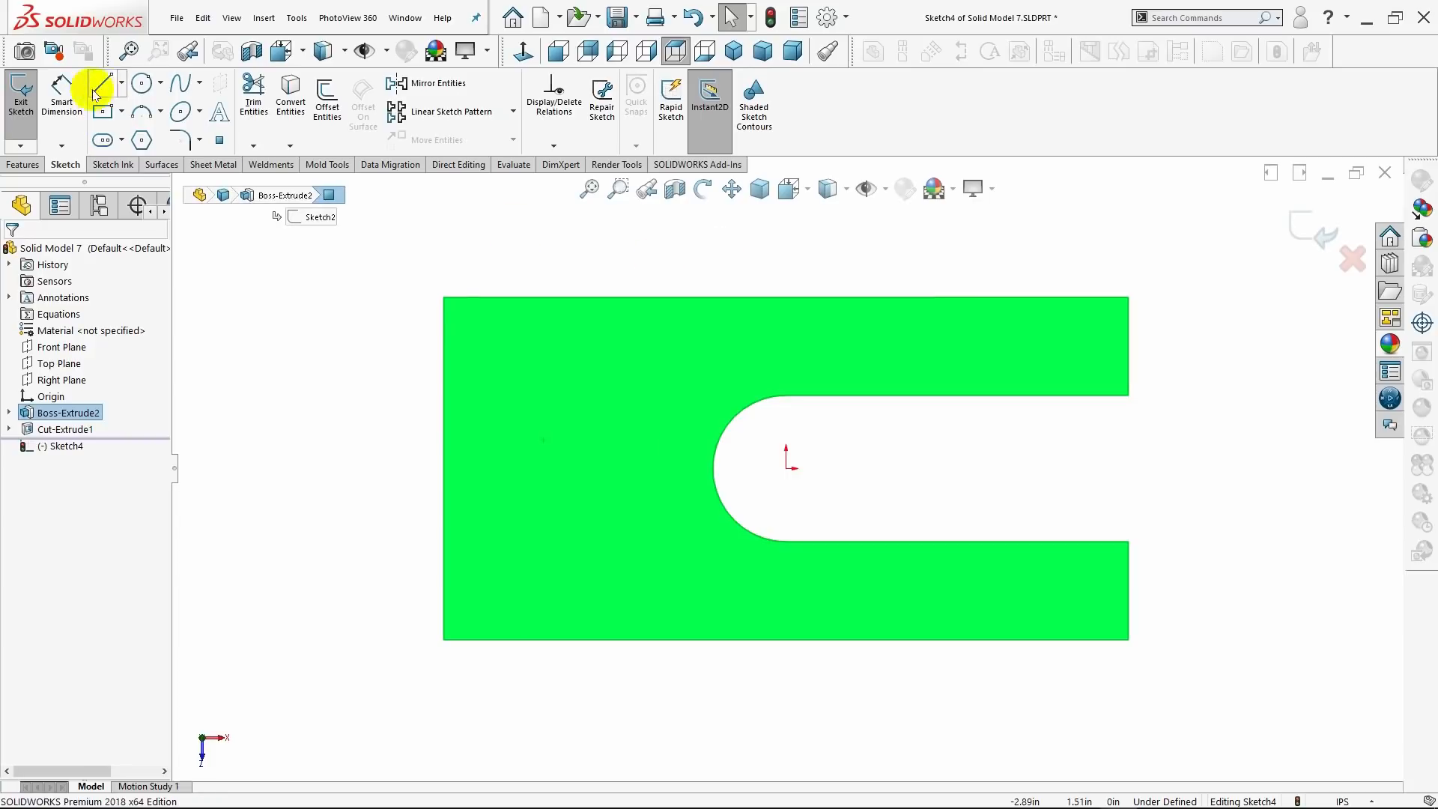
pyautogui.click(120, 111)
pyautogui.click(124, 137)
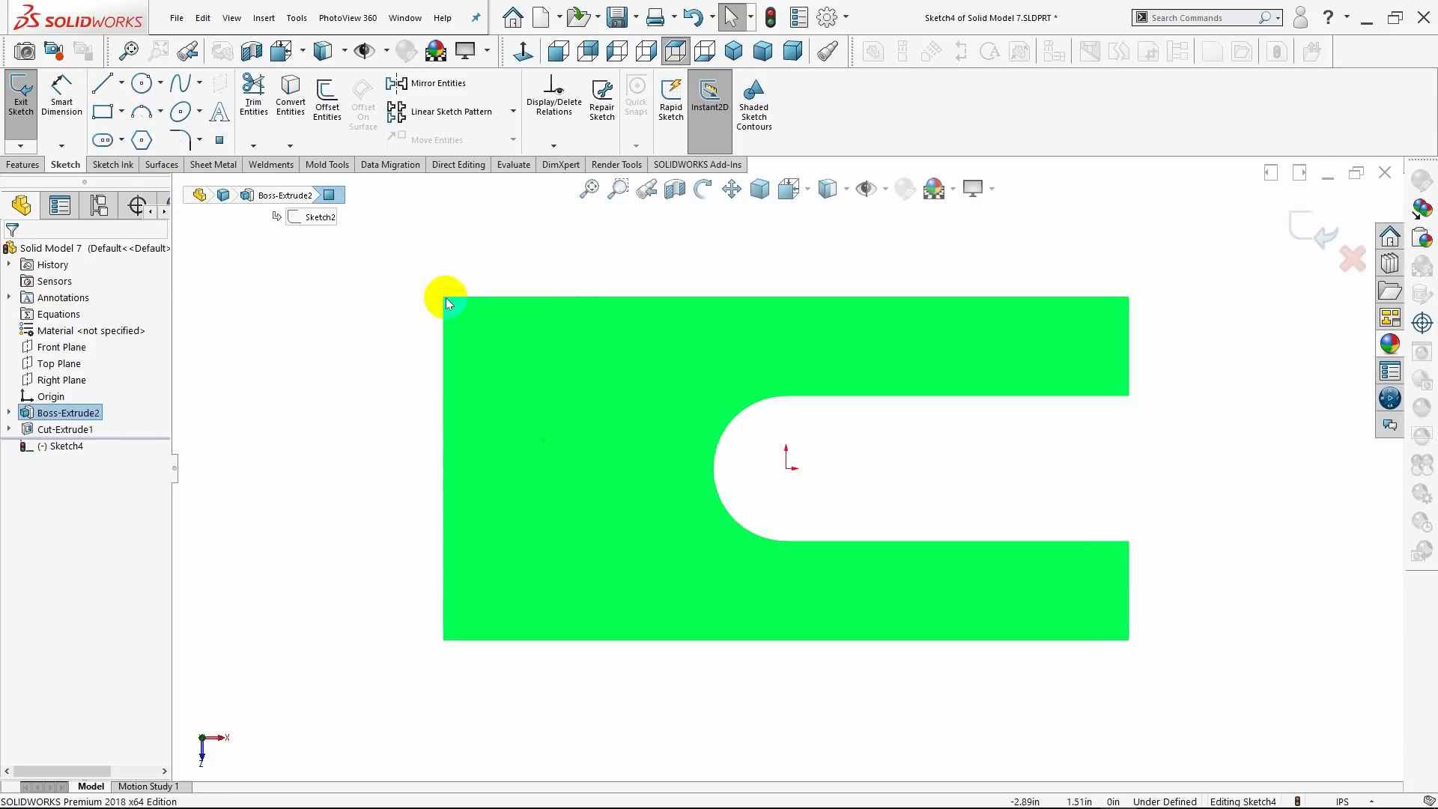
pyautogui.moveTo(444, 298)
pyautogui.mouseDown()
pyautogui.moveTo(546, 367)
pyautogui.moveTo(594, 435)
pyautogui.mouseUp()
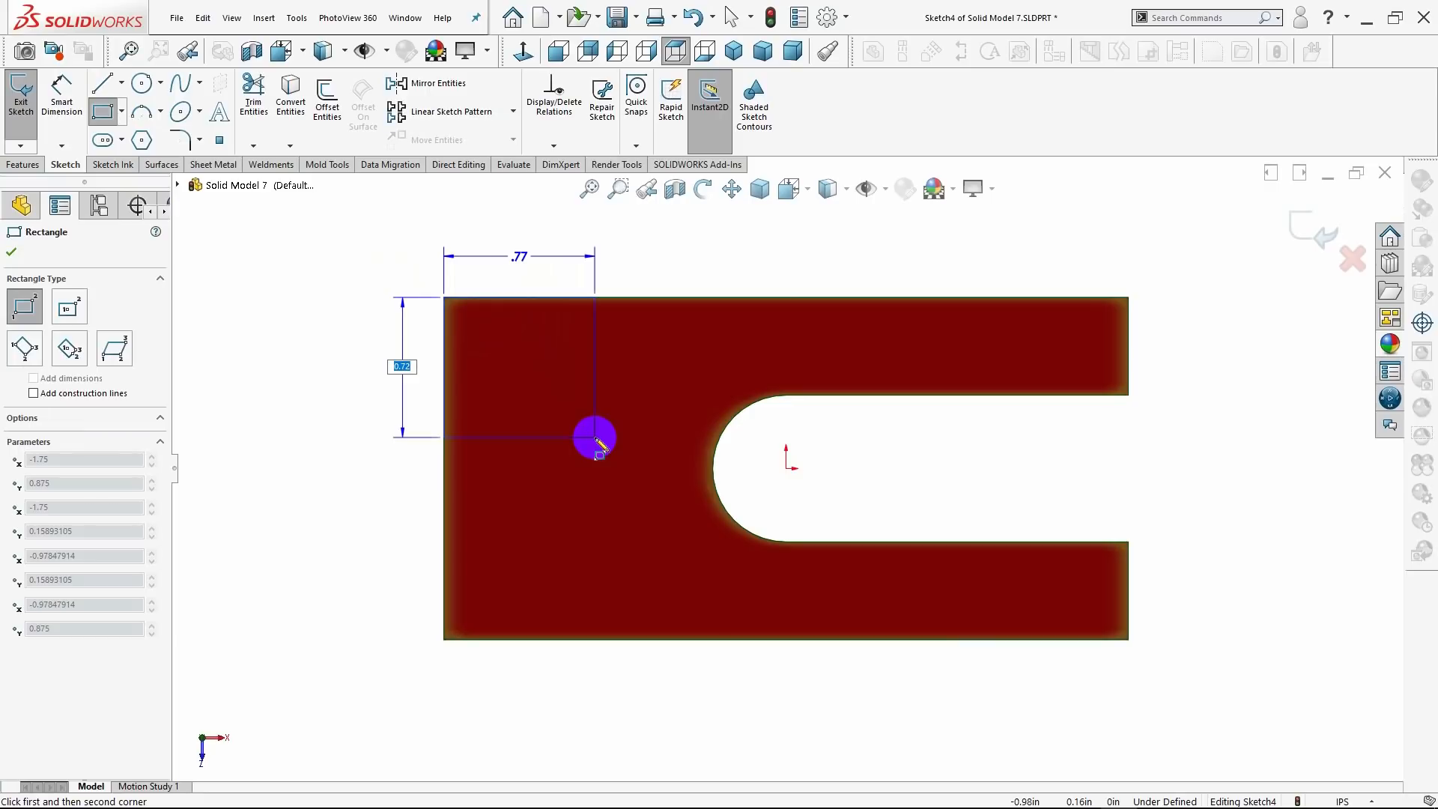
pyautogui.moveTo(594, 437)
pyautogui.mouseDown()
pyautogui.moveTo(632, 443)
pyautogui.moveTo(634, 476)
pyautogui.mouseUp()
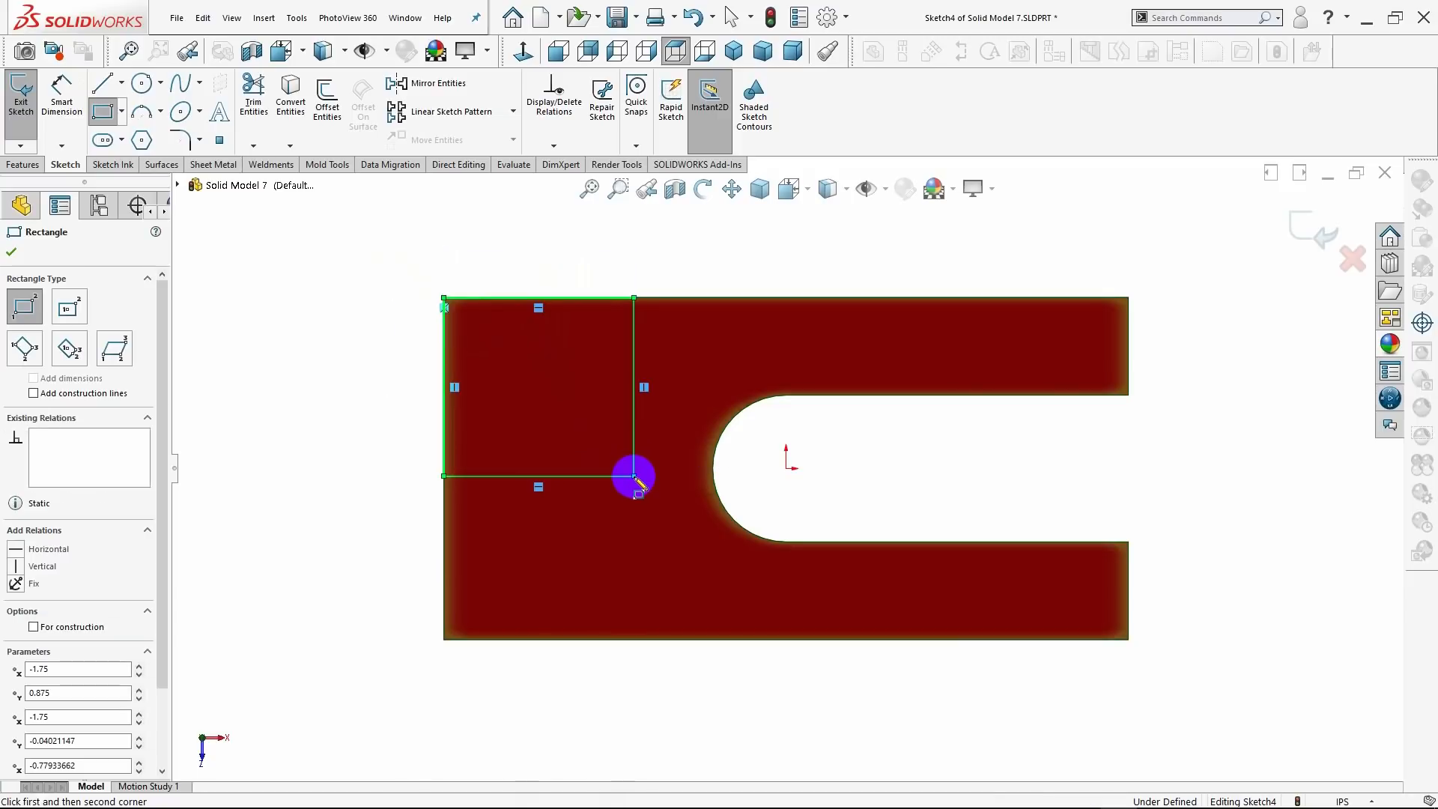
pyautogui.press('Escape')
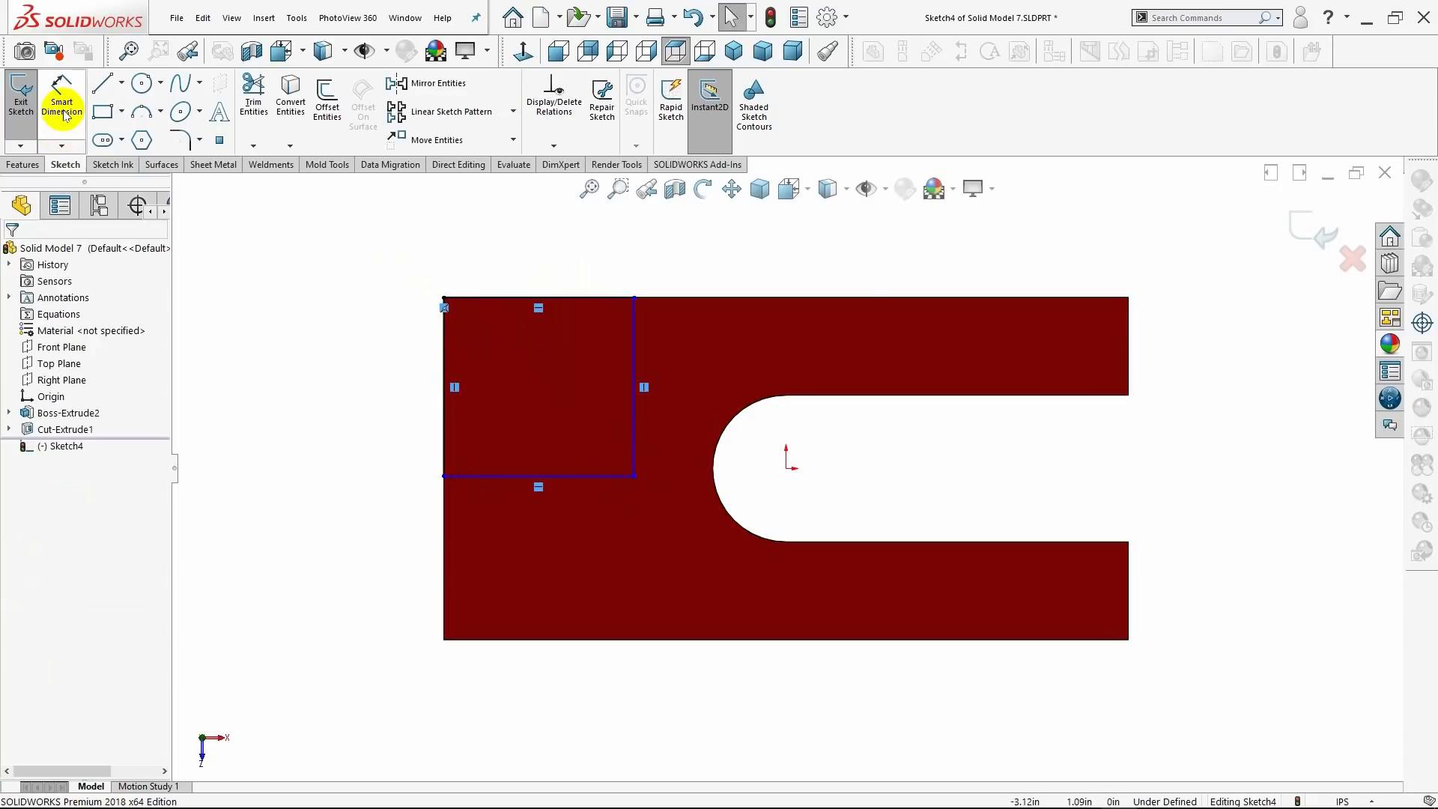
# - Dimension the rectangle's side along the block's short edge and set it to 1 in
pyautogui.click(63, 114)
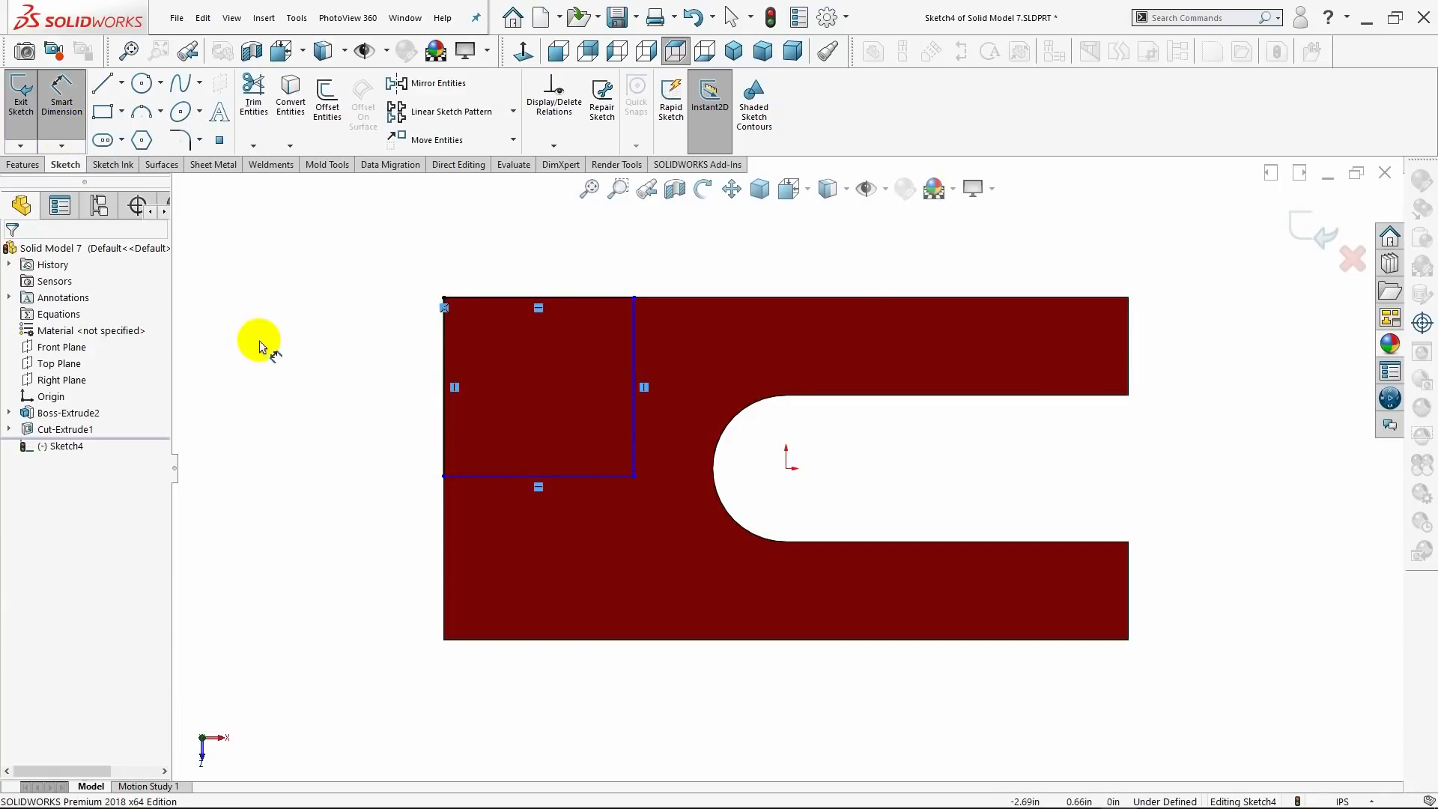
pyautogui.click(445, 391)
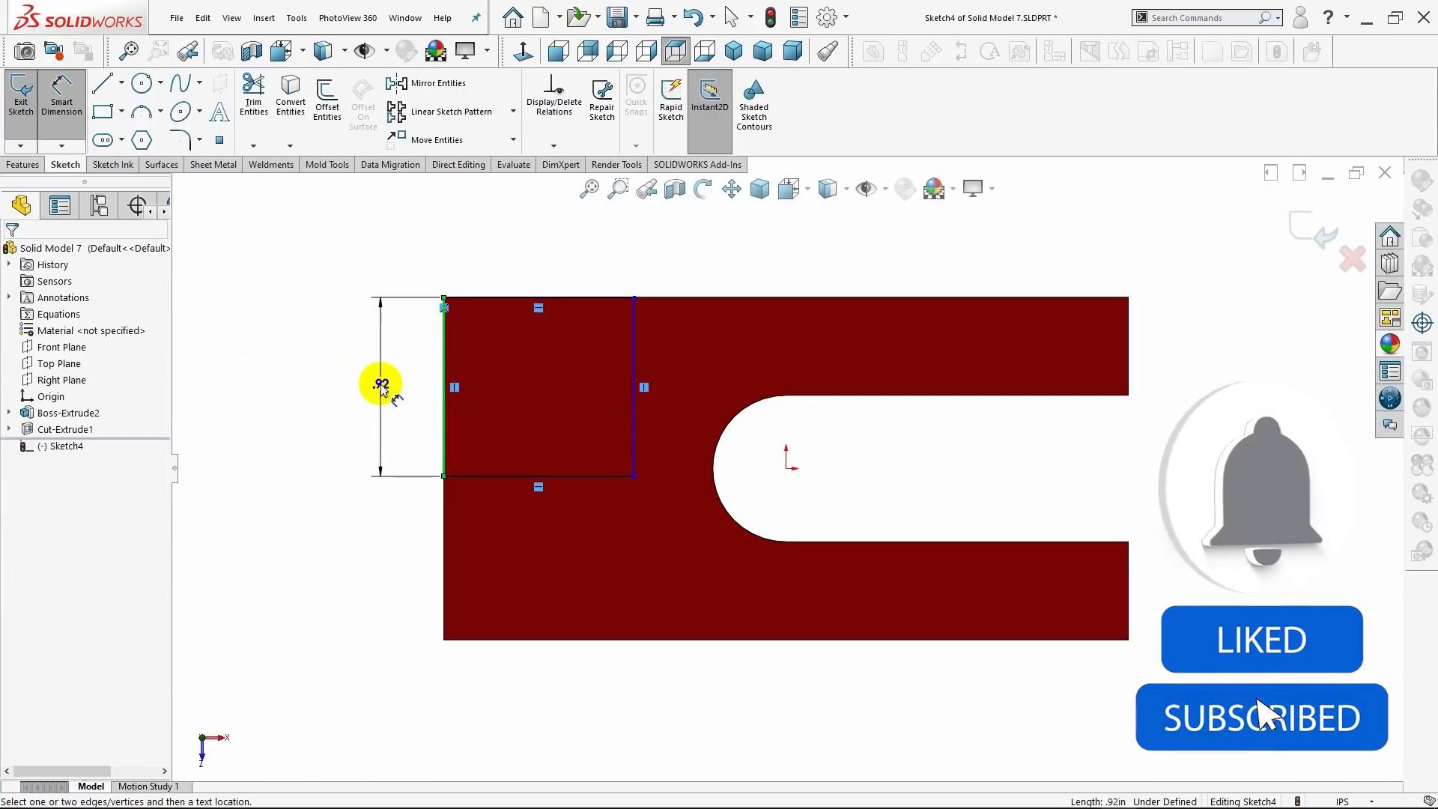
pyautogui.click(381, 386)
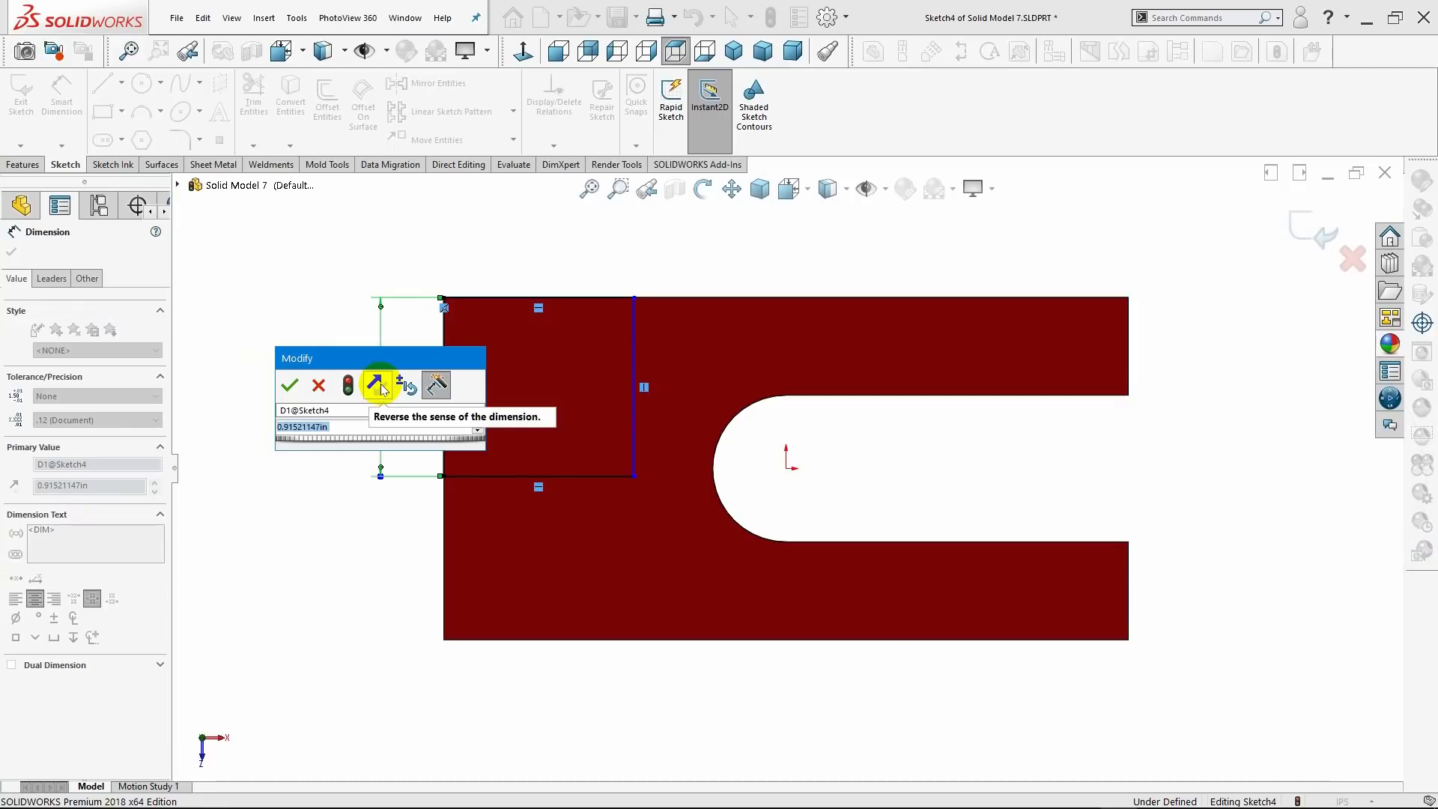
pyautogui.press('BackSpace')
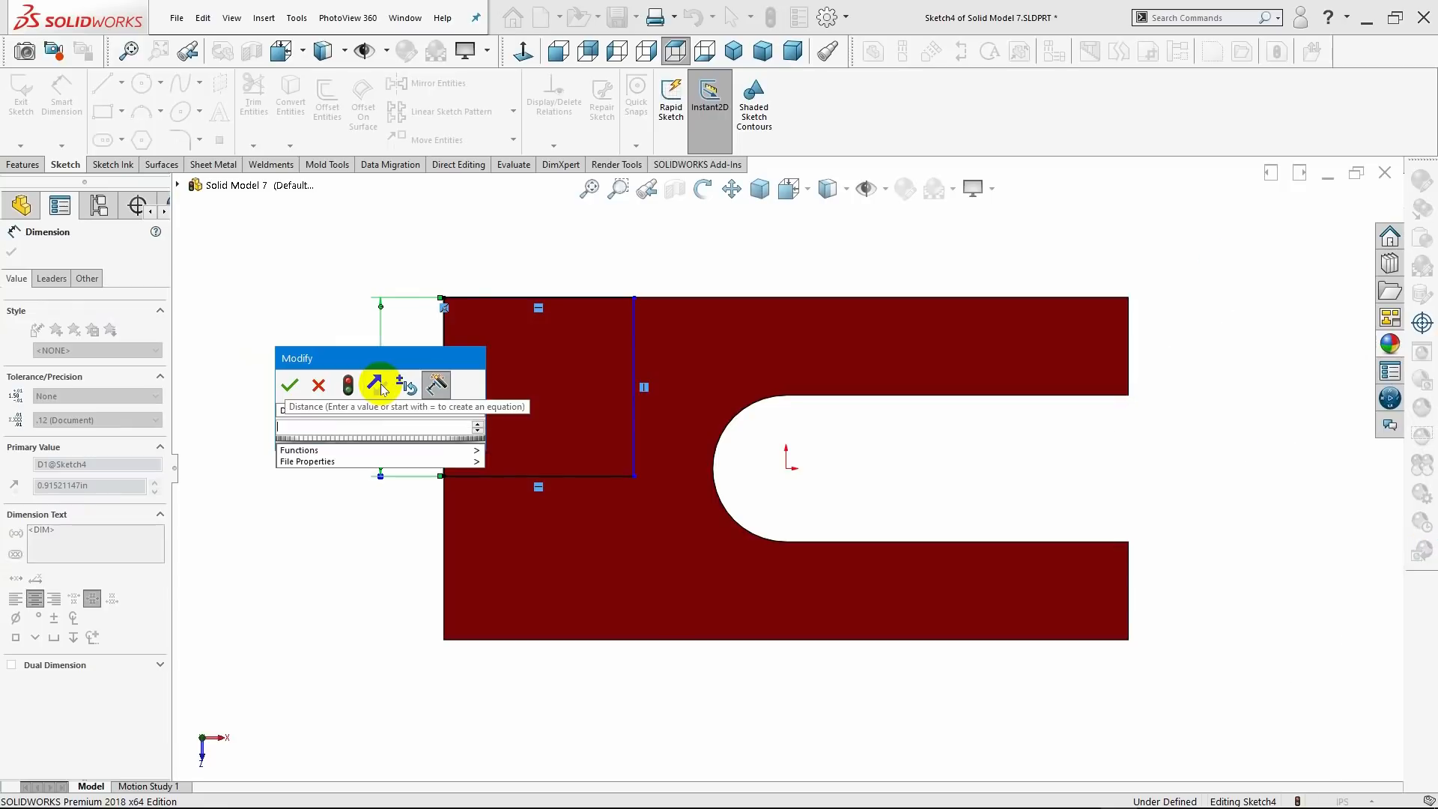
pyautogui.write('1')
pyautogui.press('Return')
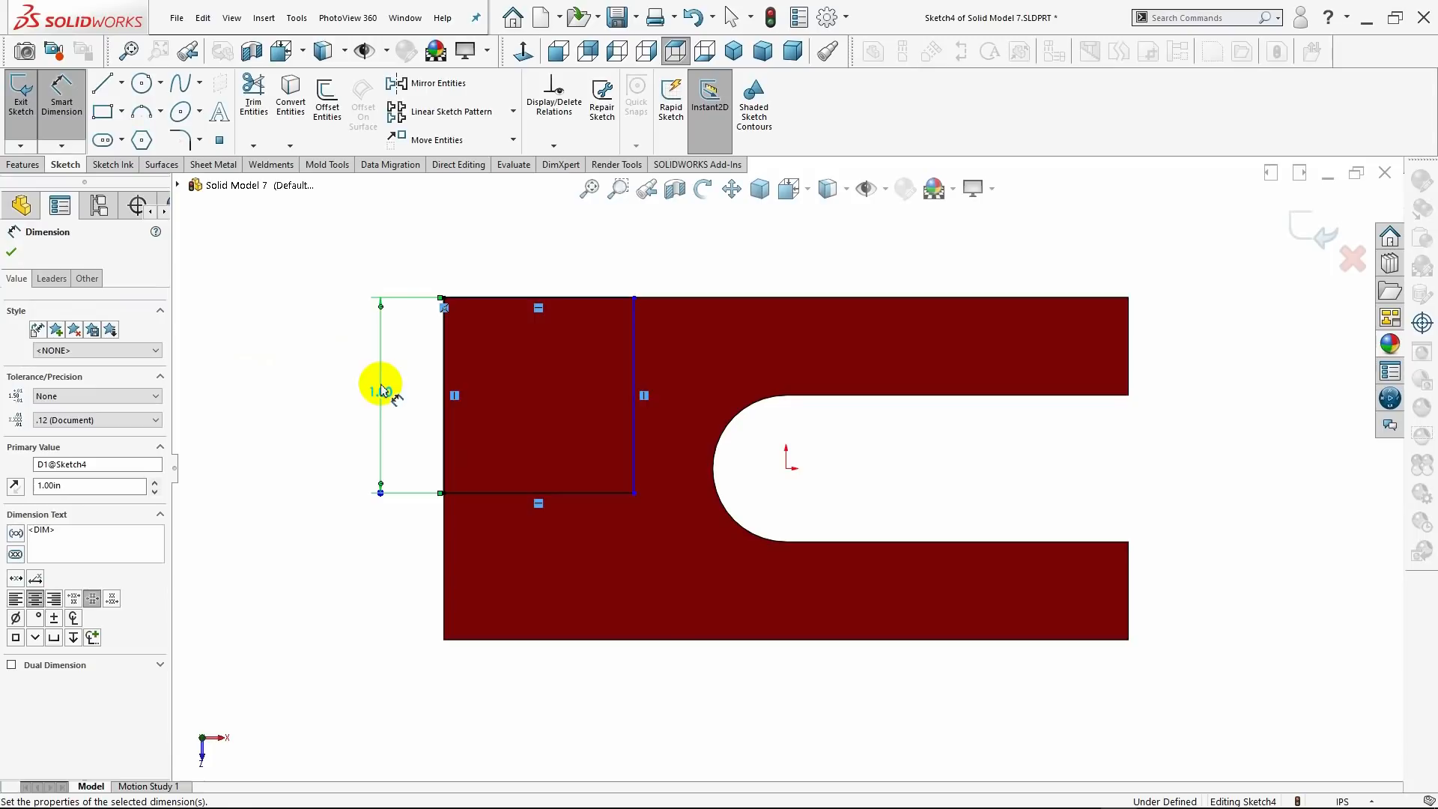
# - Dimension the rectangle's side along the block's long edge and set it to 1 in
pyautogui.click(554, 277)
pyautogui.click(552, 274)
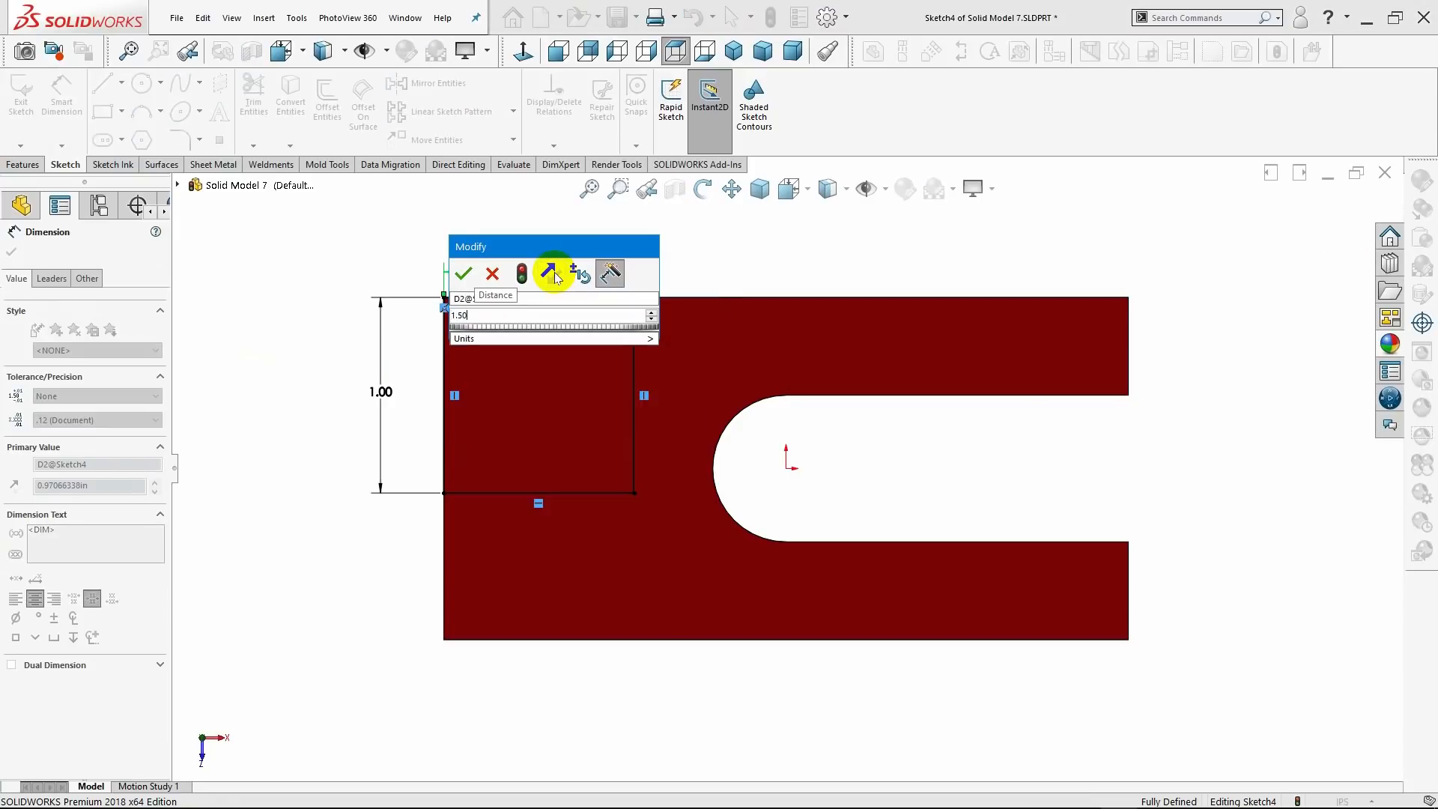
pyautogui.press('Return')
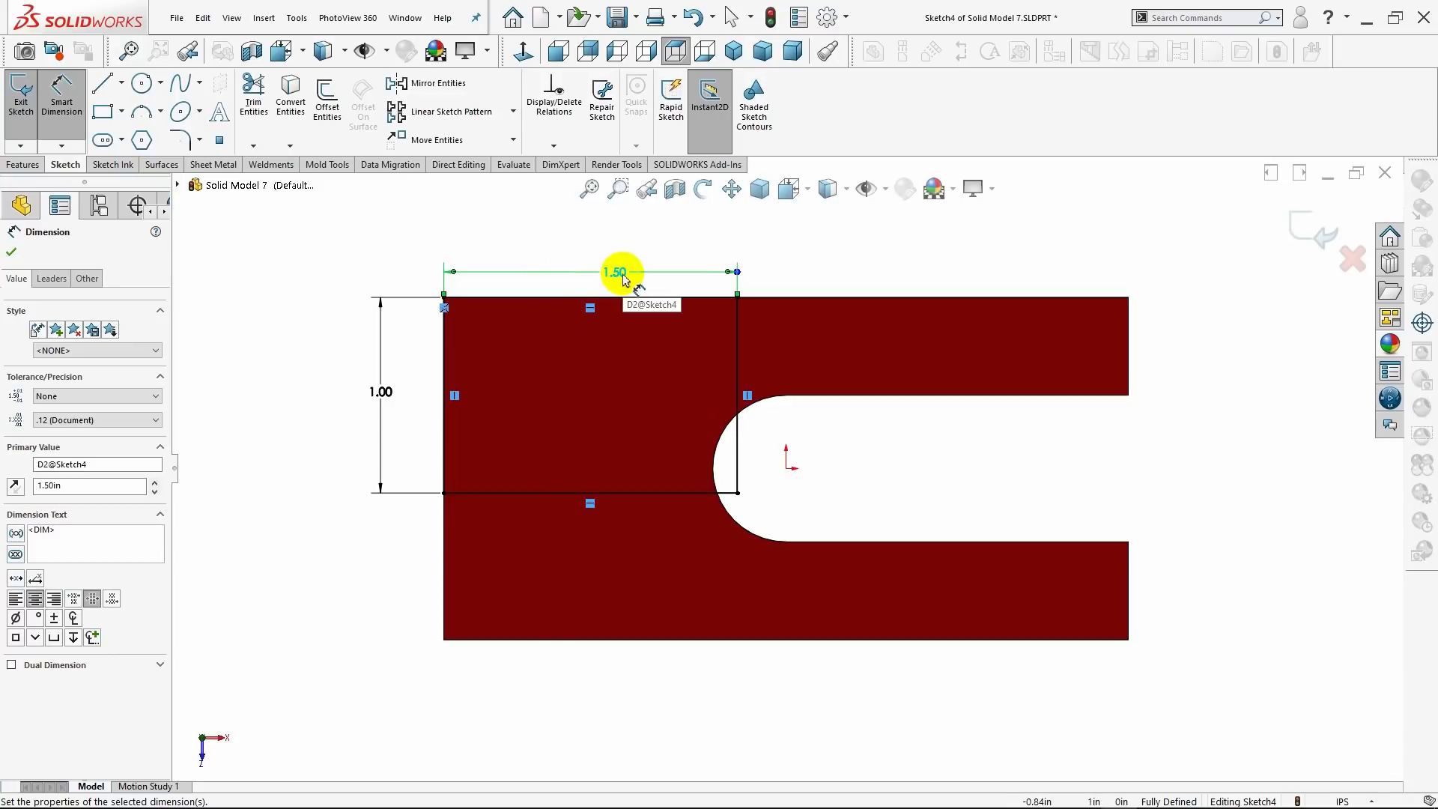
pyautogui.press('Escape')
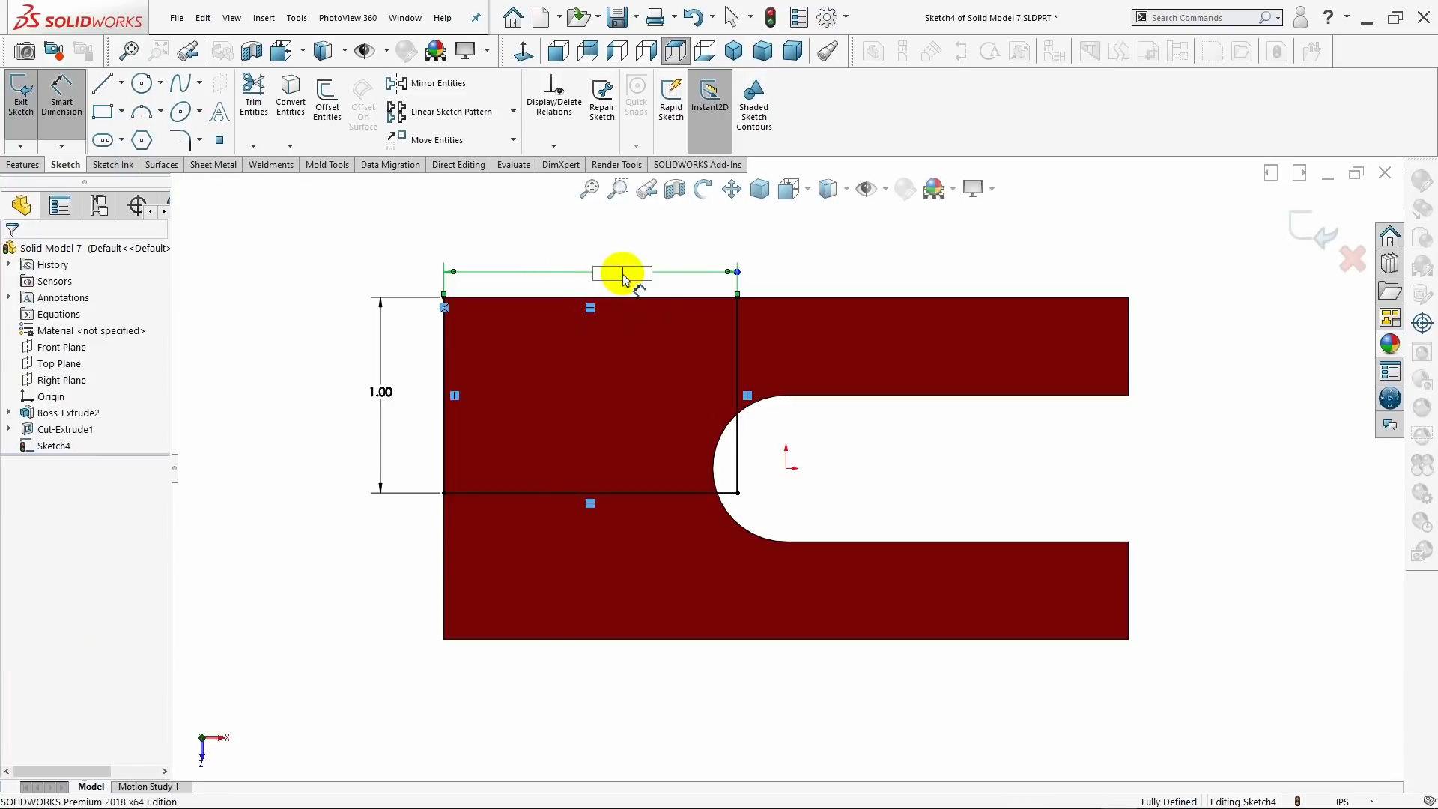
pyautogui.write('1')
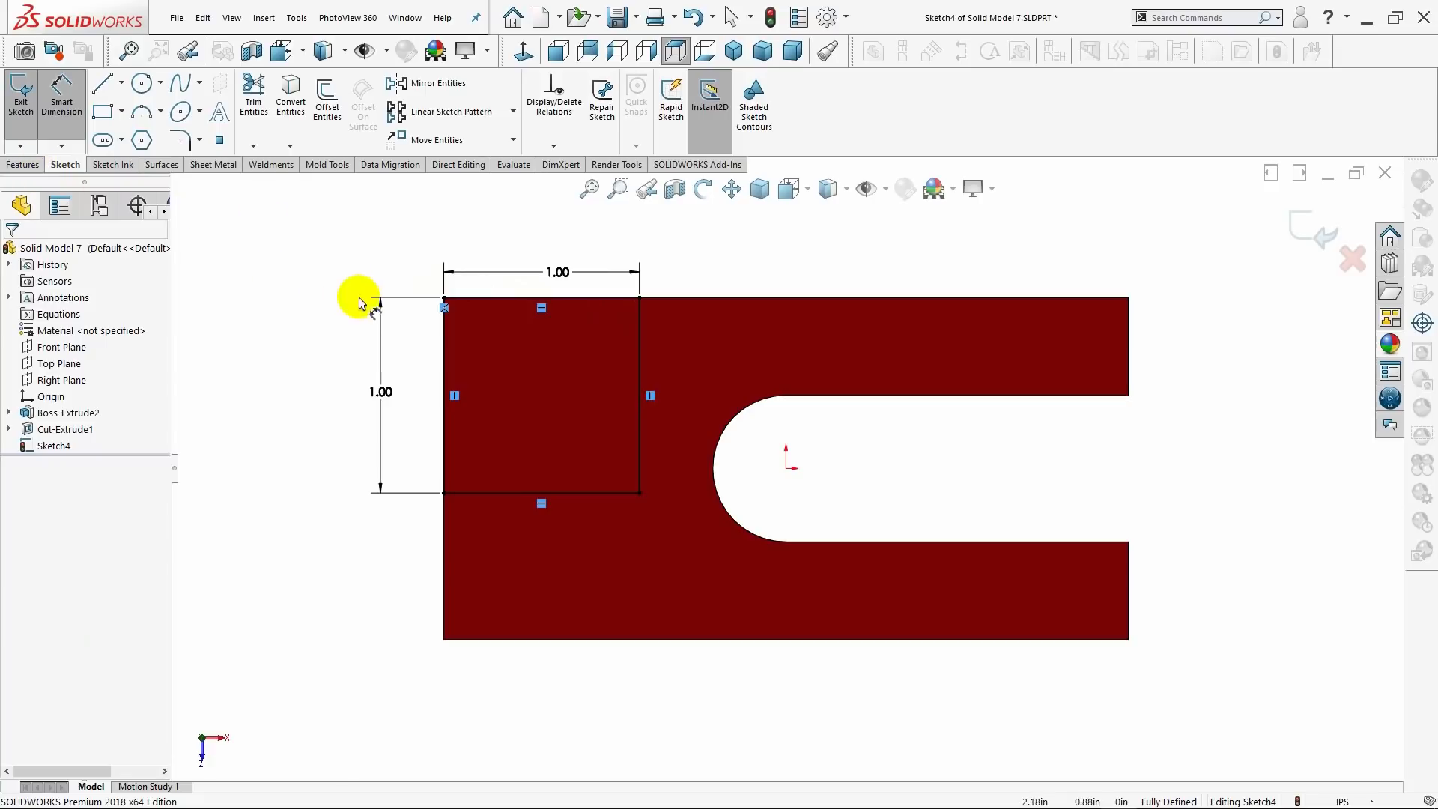
# - Extrude the square profile upward as a boss with a blind depth of 1.5 in, merged with the block
pyautogui.click(22, 165)
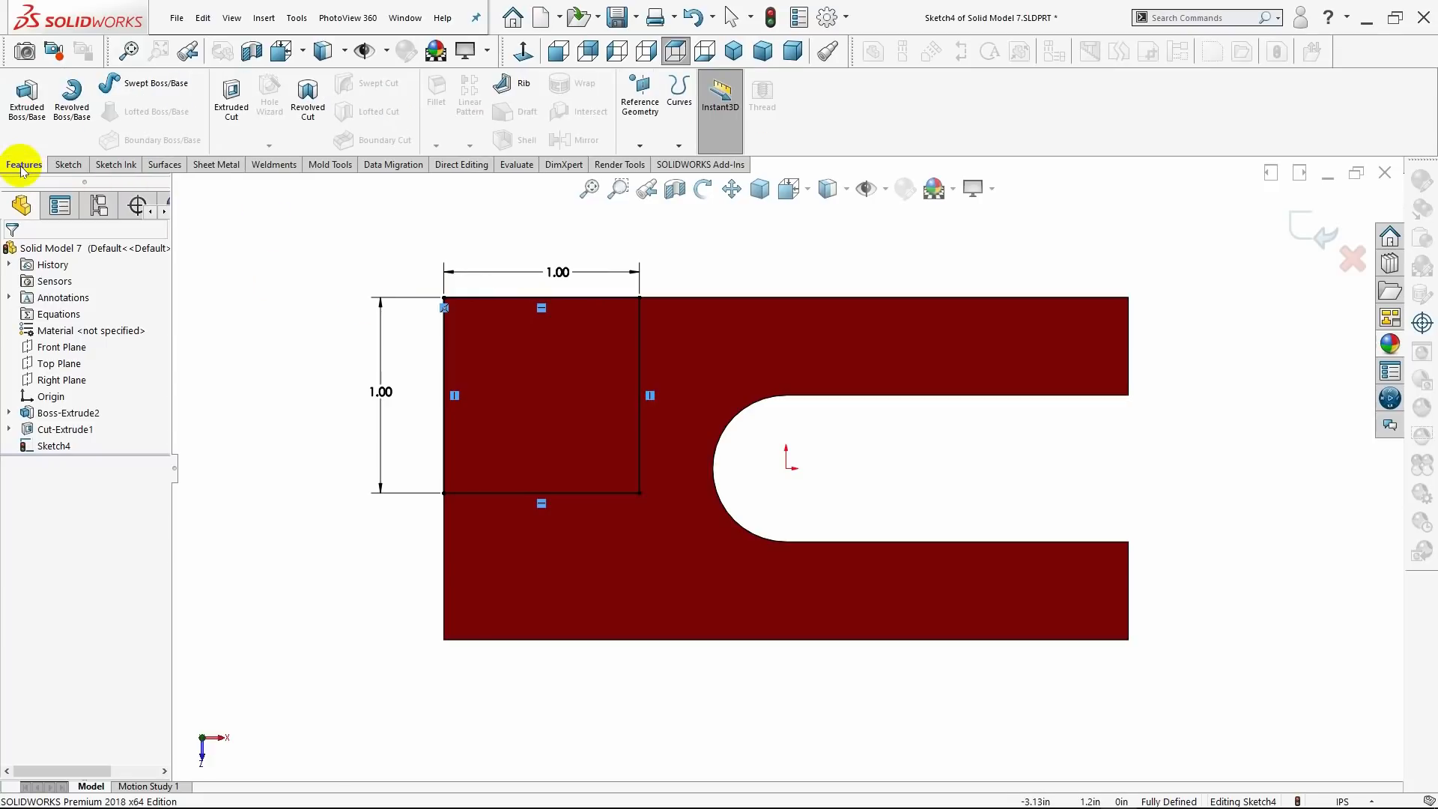
pyautogui.click(26, 109)
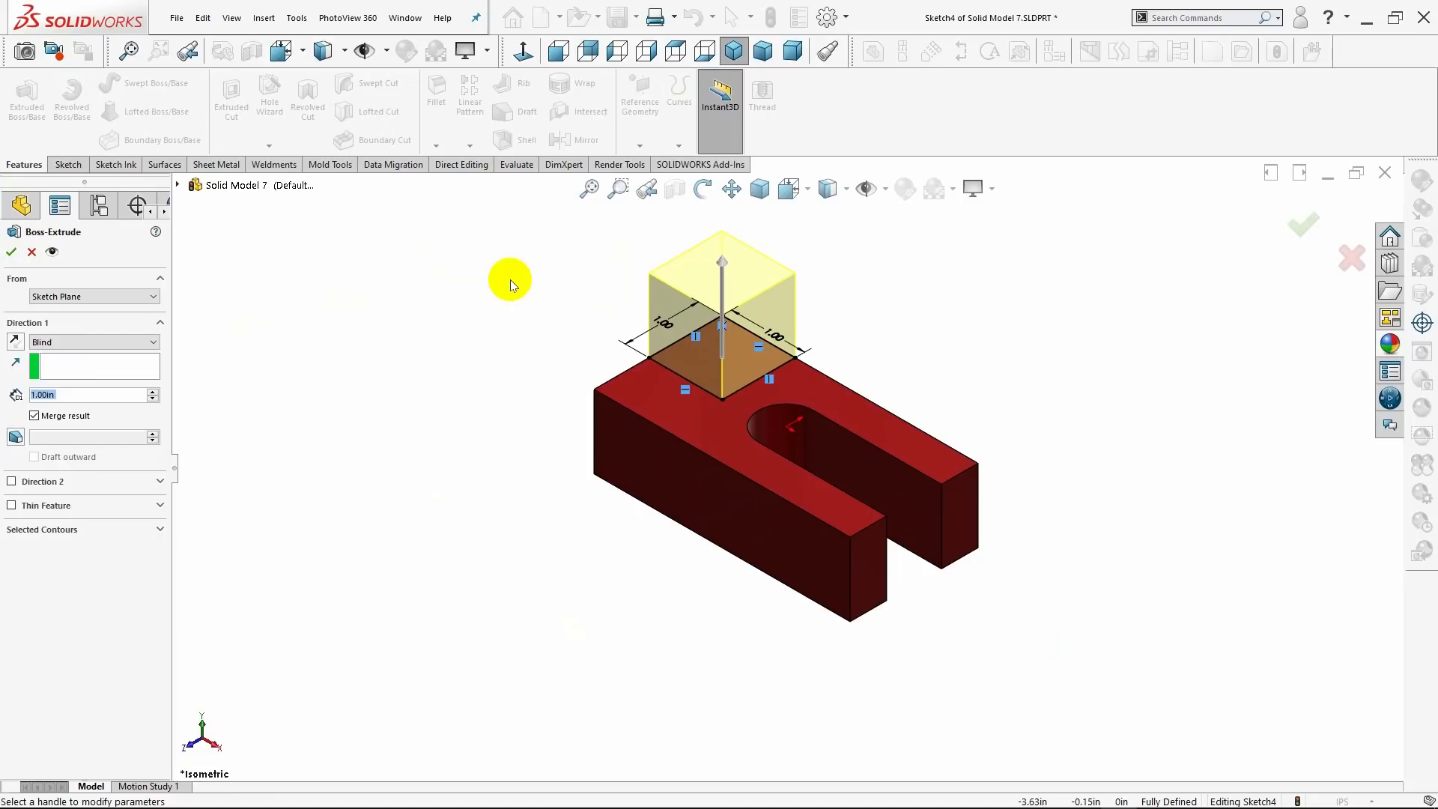
pyautogui.press('BackSpace')
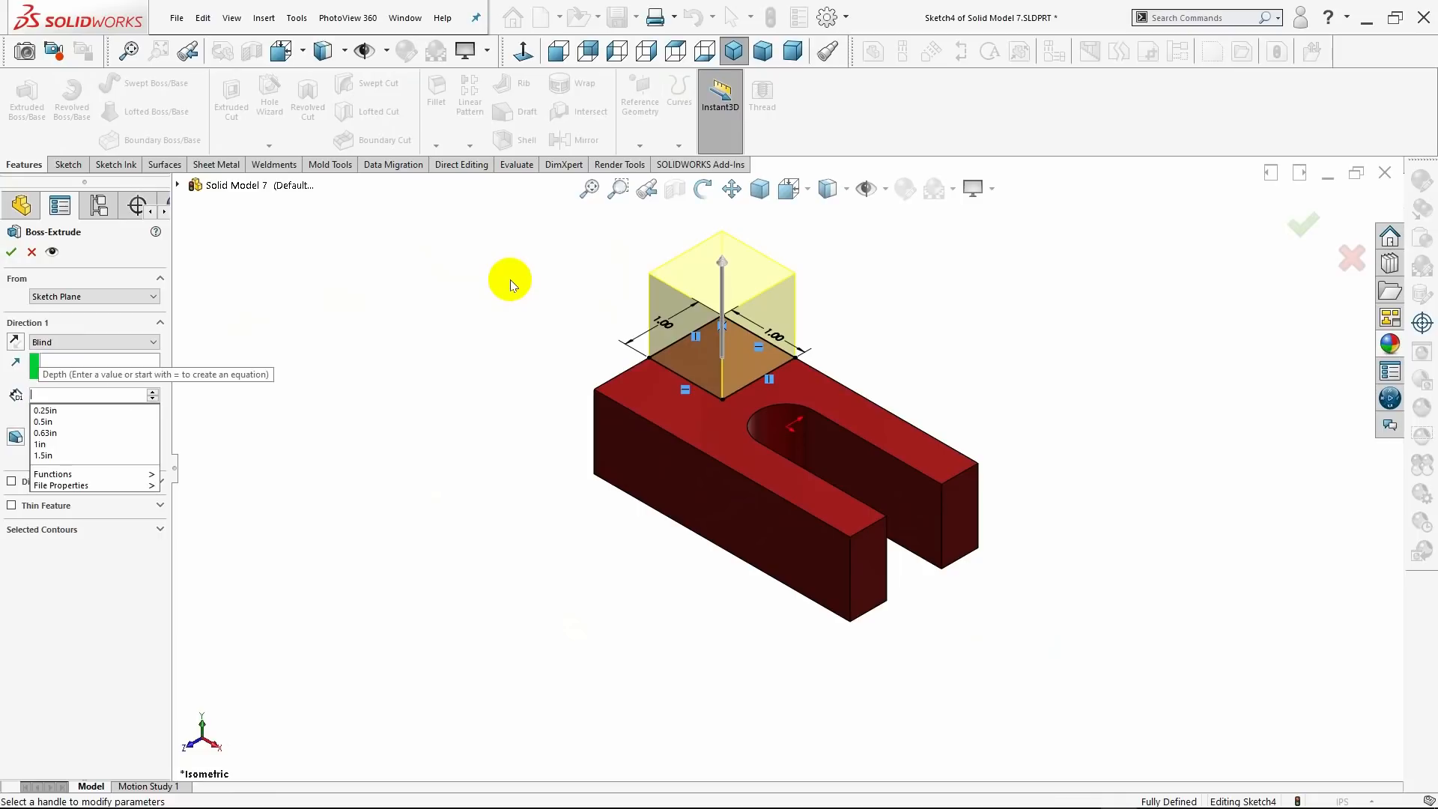
pyautogui.write('1.5')
pyautogui.press('Return')
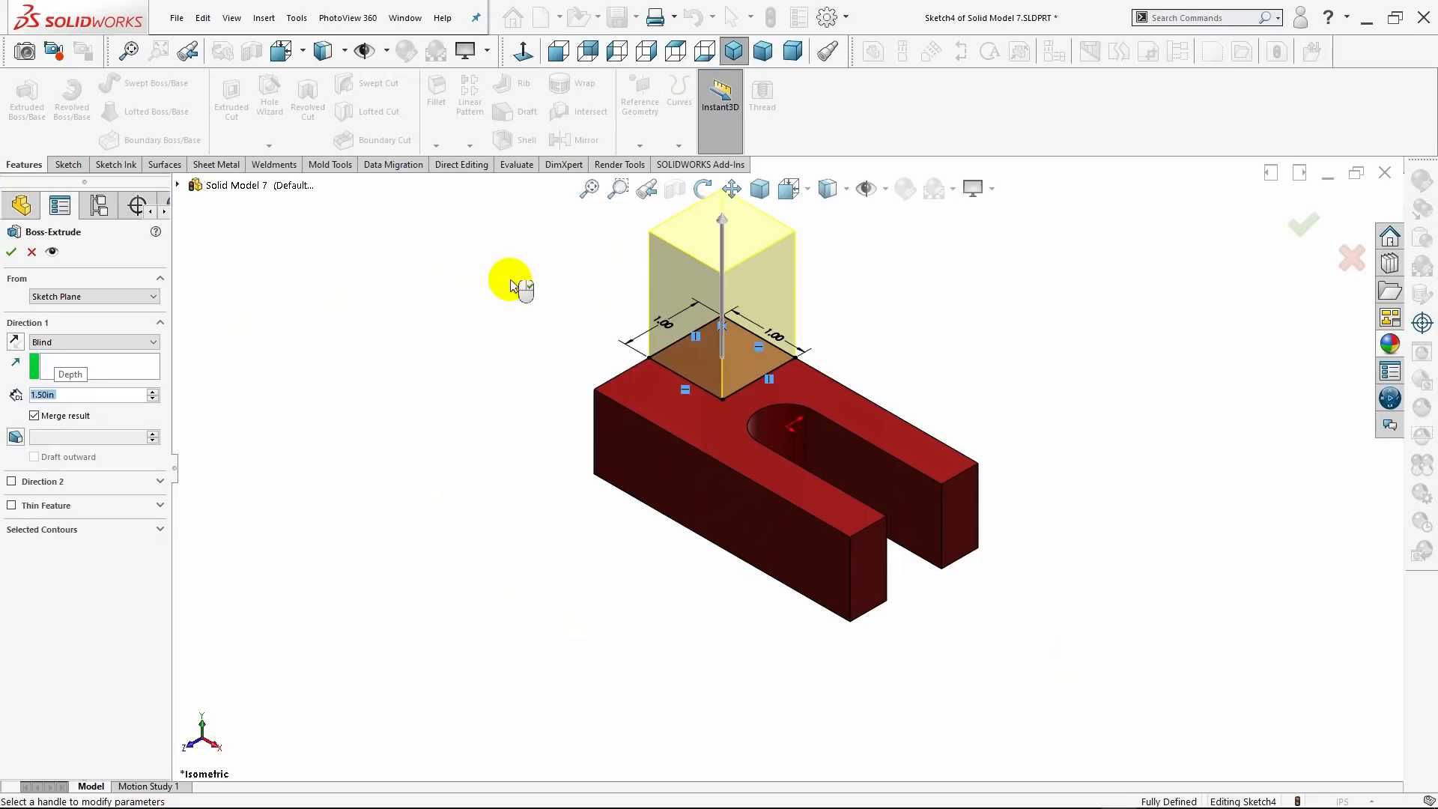
pyautogui.click(12, 252)
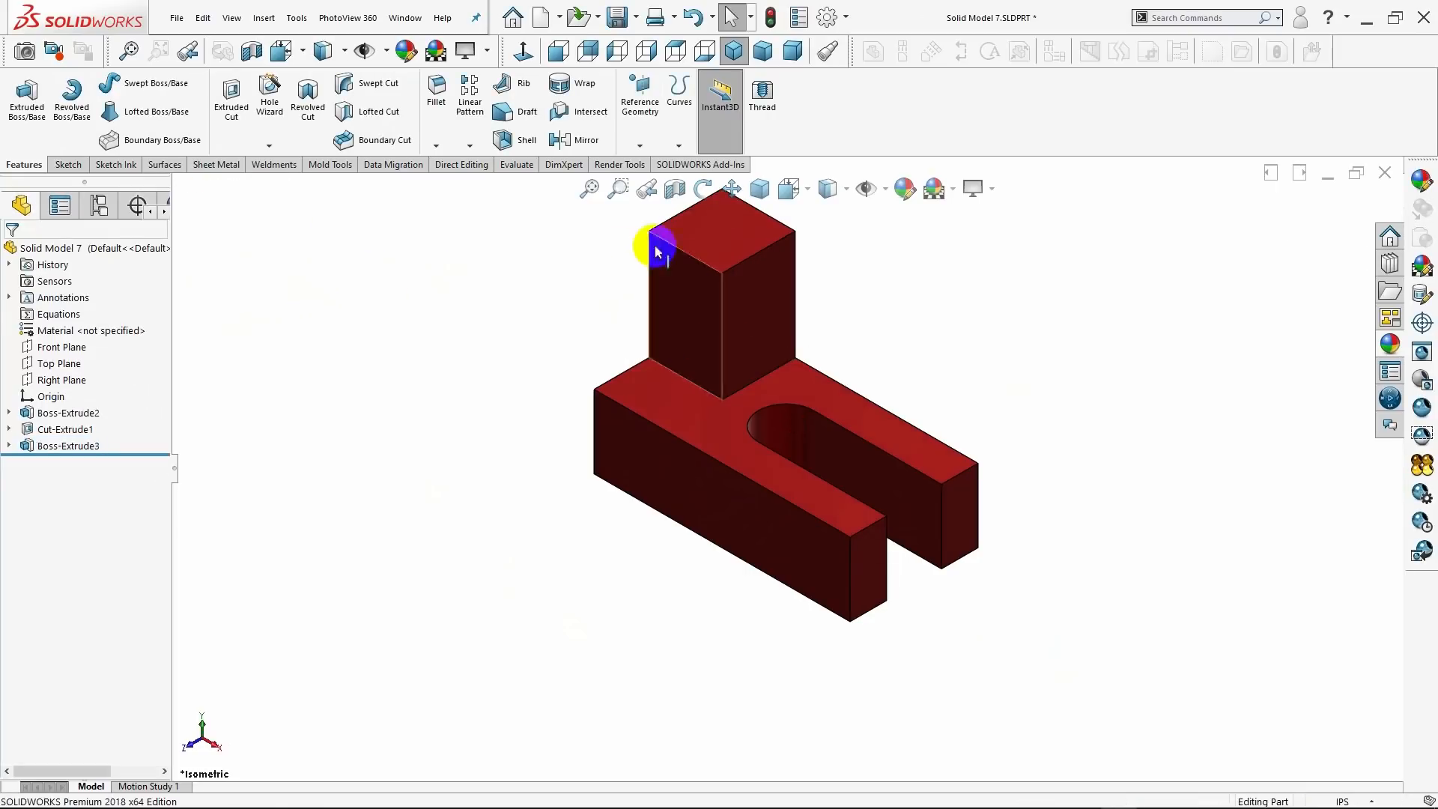
# - Sketch a corner rectangle about 1 in wide on the base's upper face, from the square post's outer corner to the block's front long edge
pyautogui.click(731, 60)
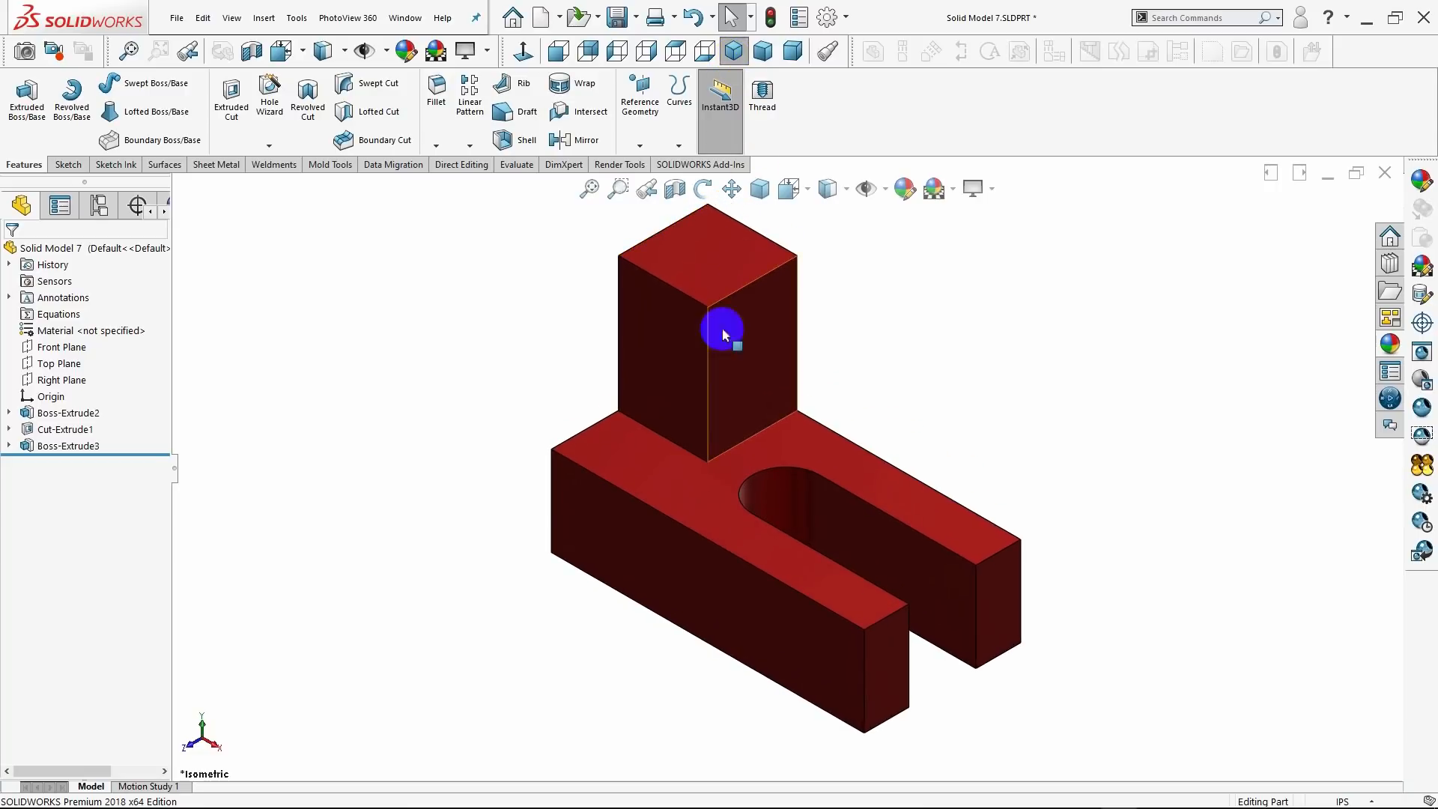
pyautogui.click(644, 467)
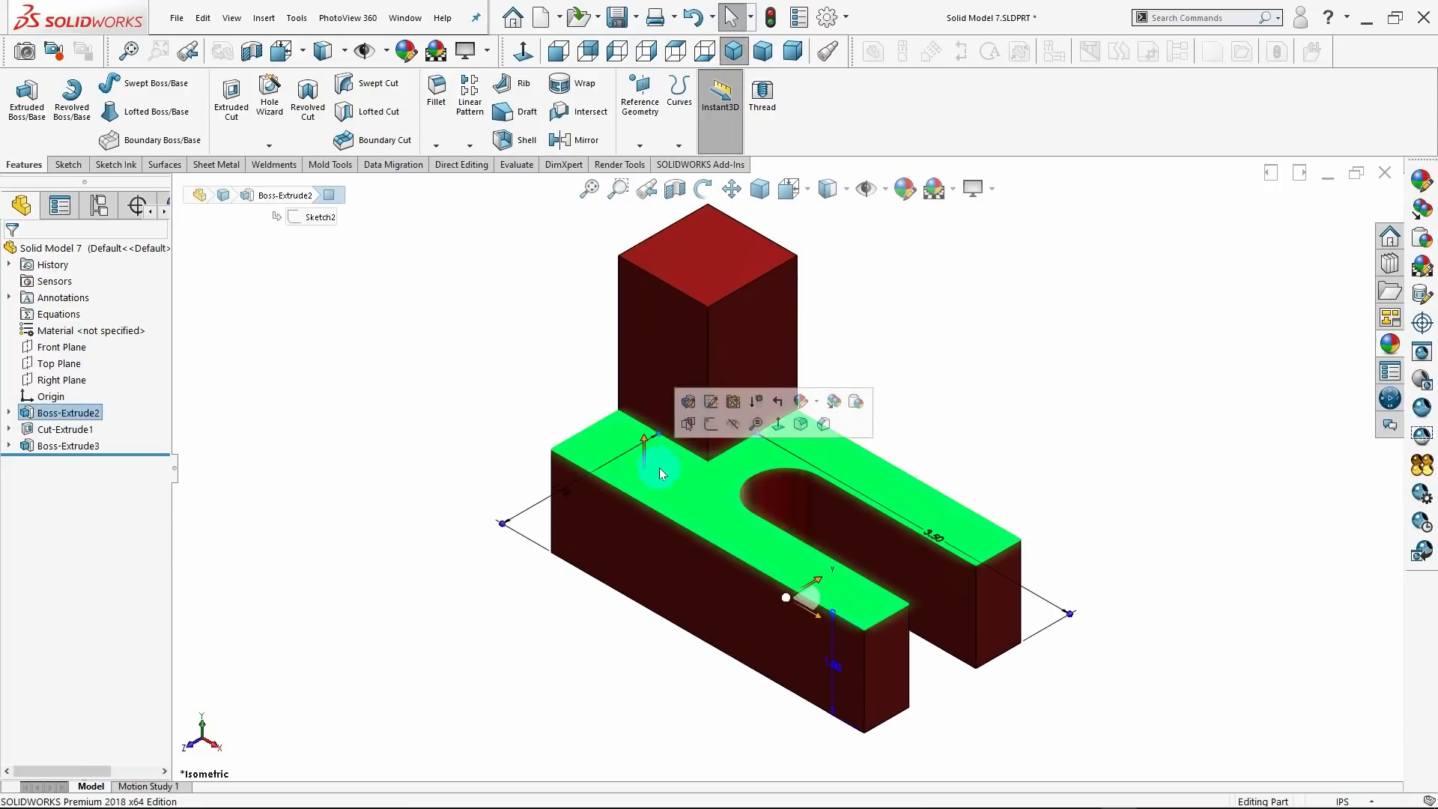
pyautogui.click(713, 423)
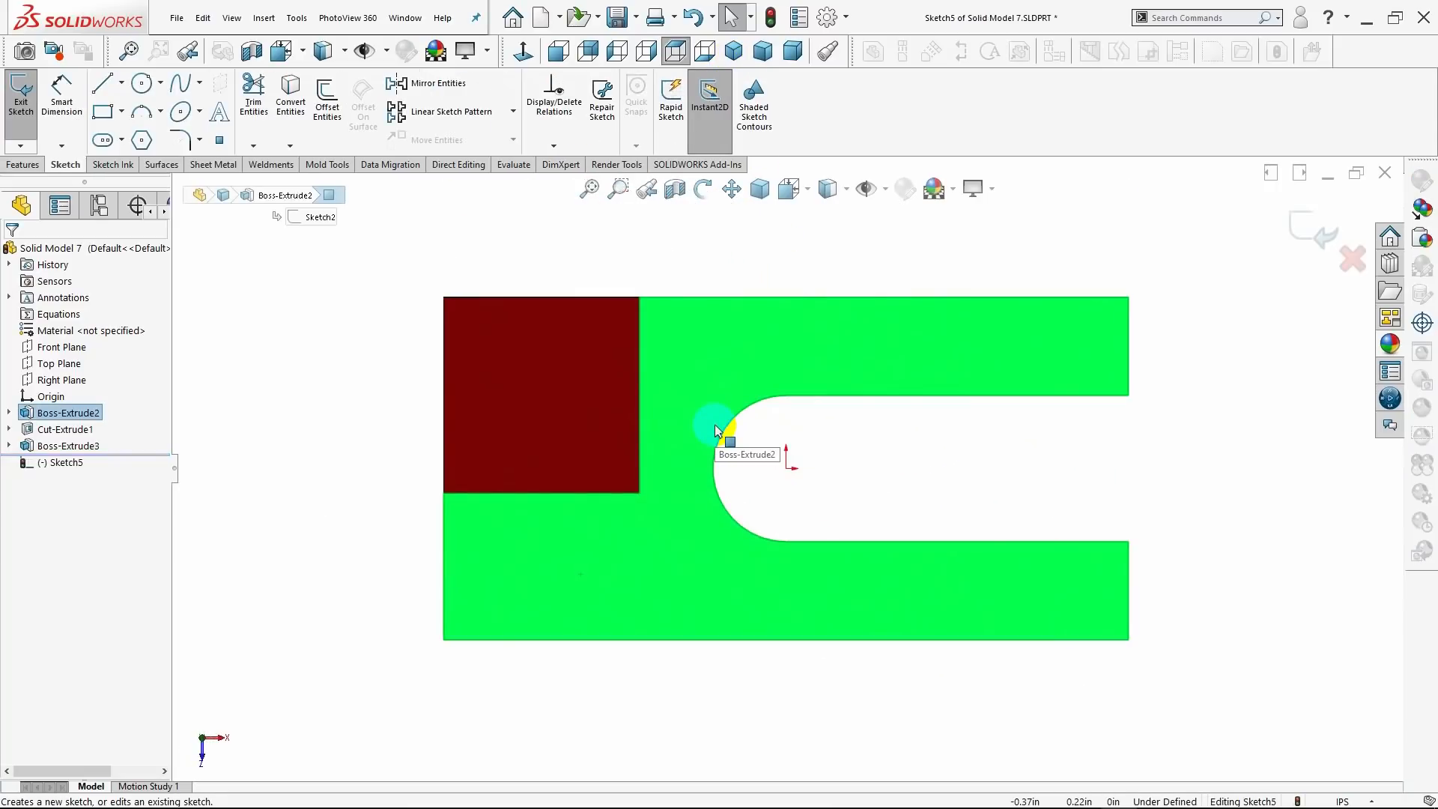
pyautogui.click(121, 113)
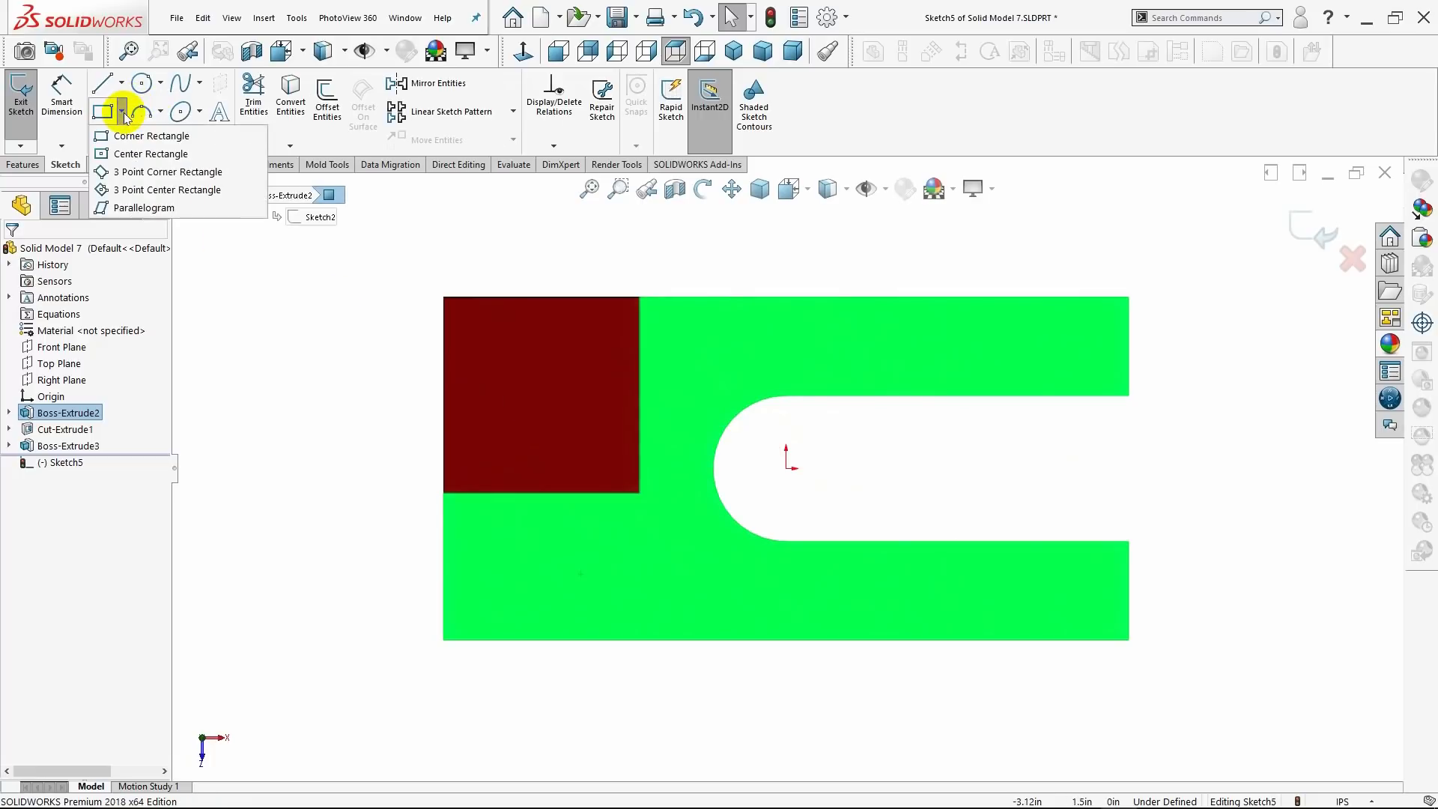
pyautogui.click(122, 137)
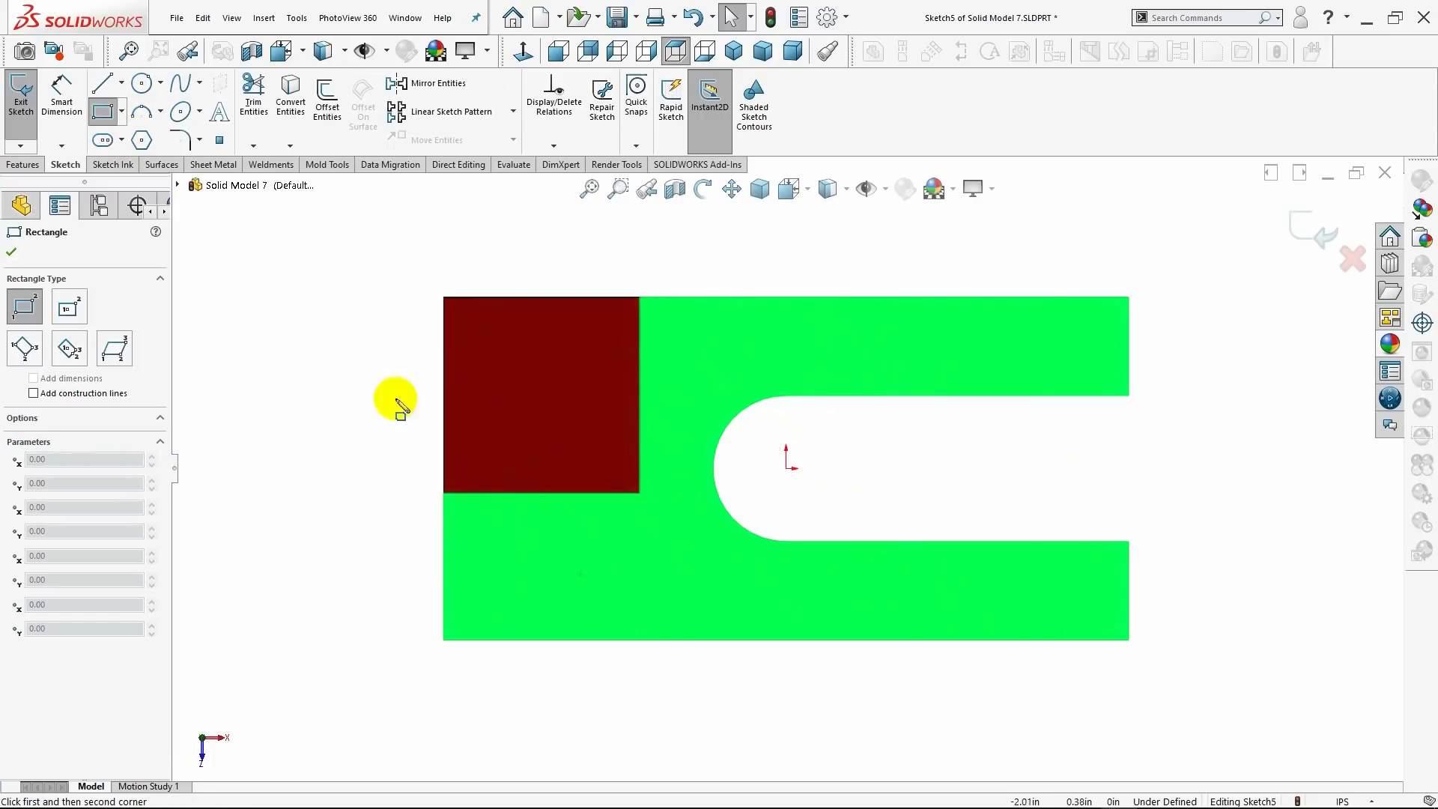
pyautogui.click(445, 493)
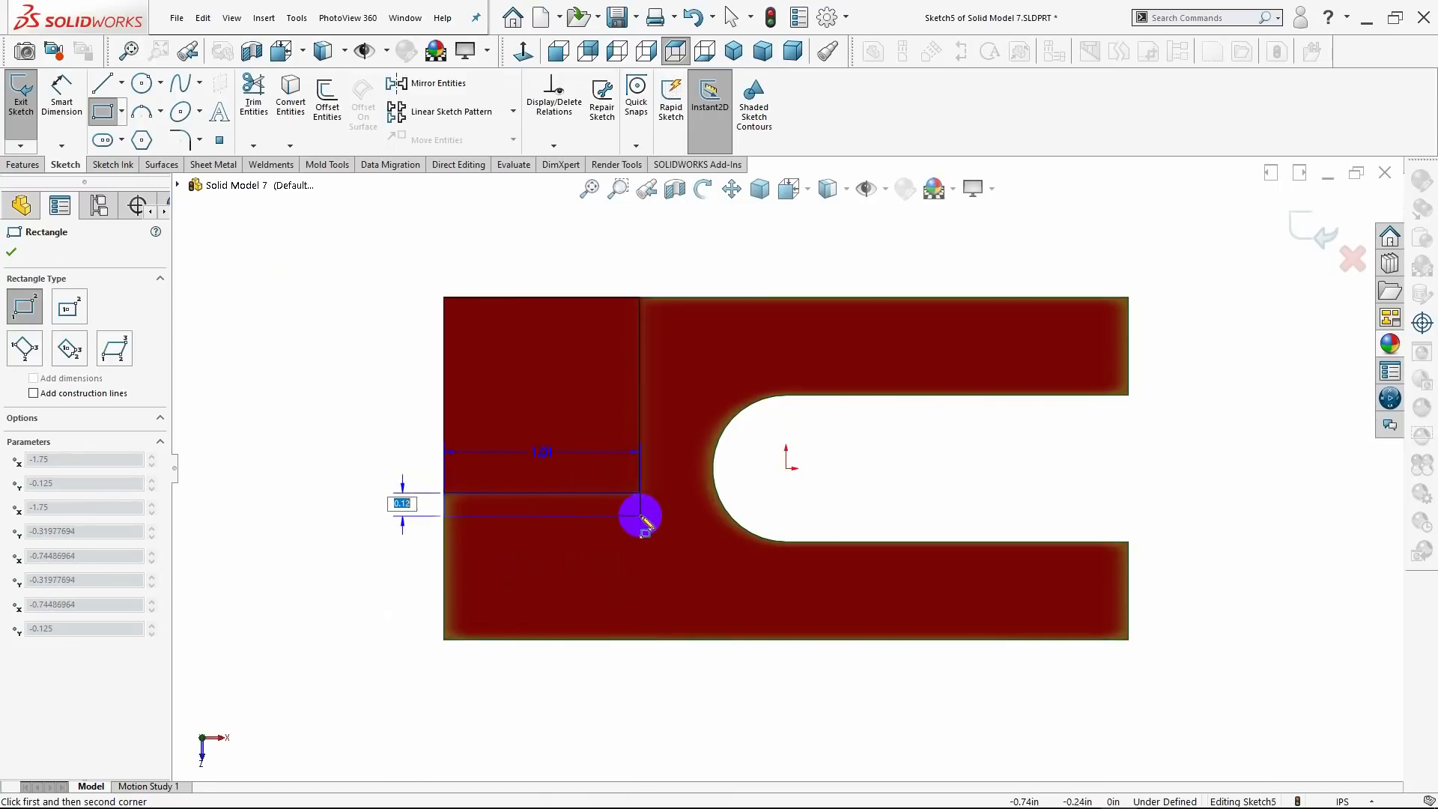
pyautogui.click(639, 638)
pyautogui.press('Escape')
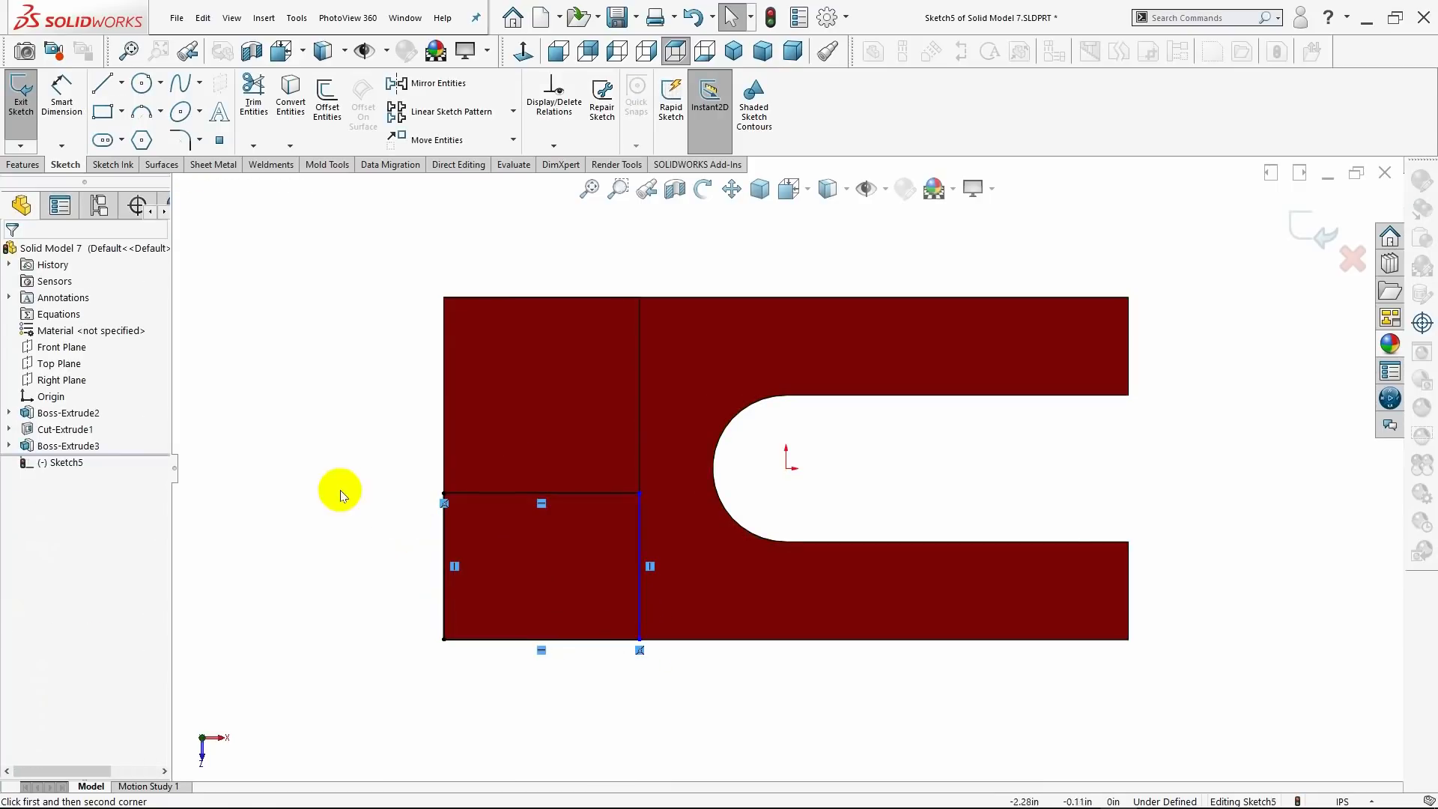
pyautogui.click(62, 113)
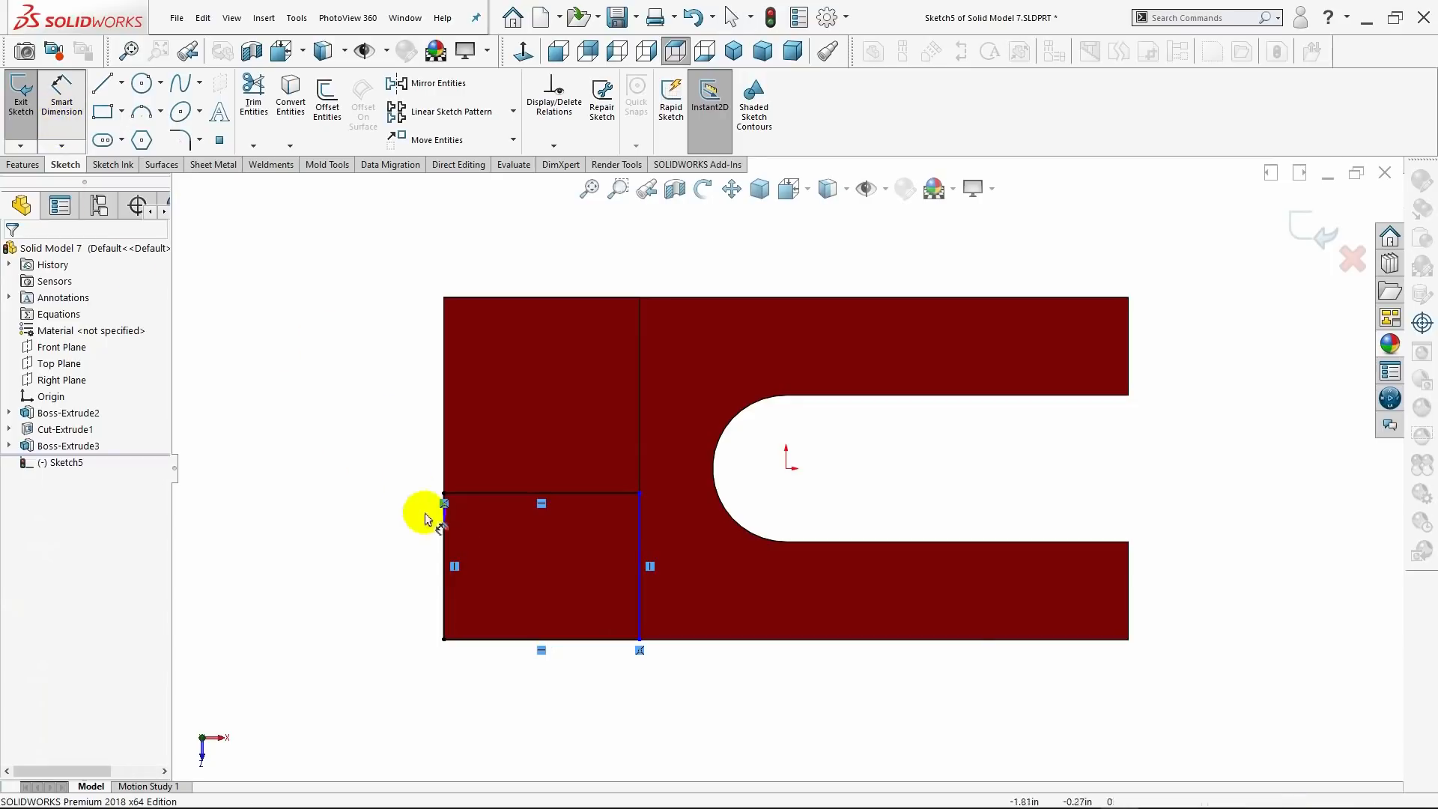
pyautogui.click(443, 552)
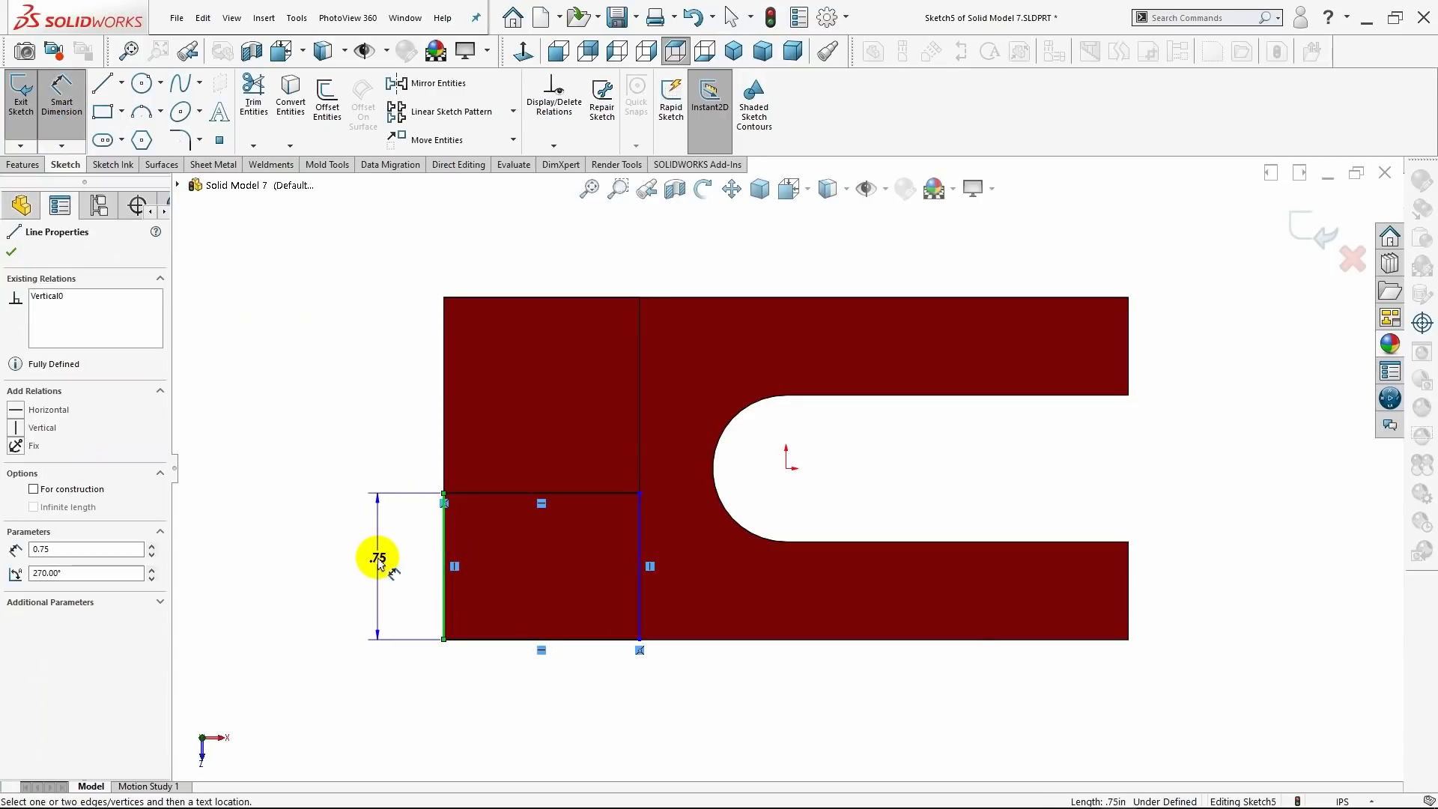
pyautogui.click(378, 562)
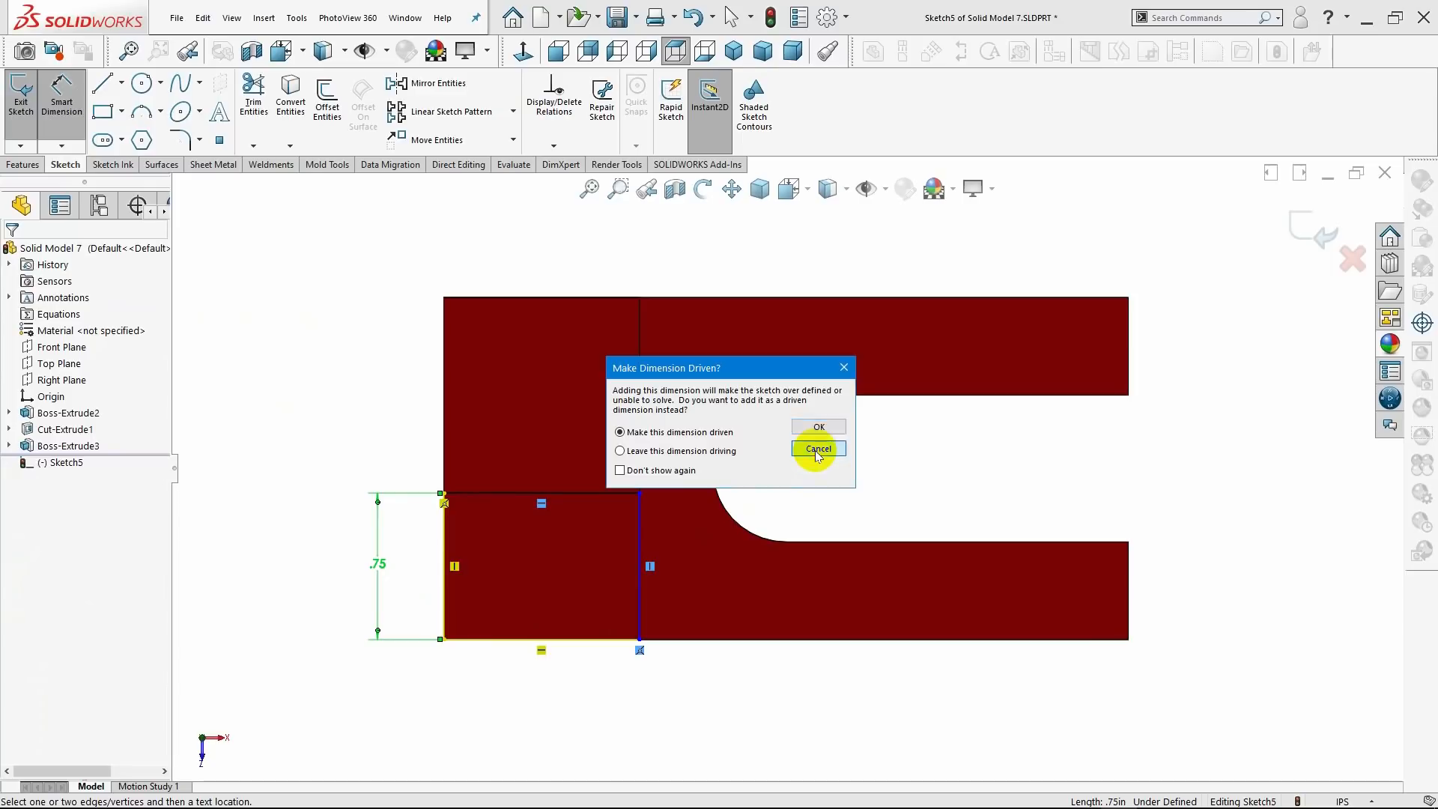
pyautogui.click(817, 450)
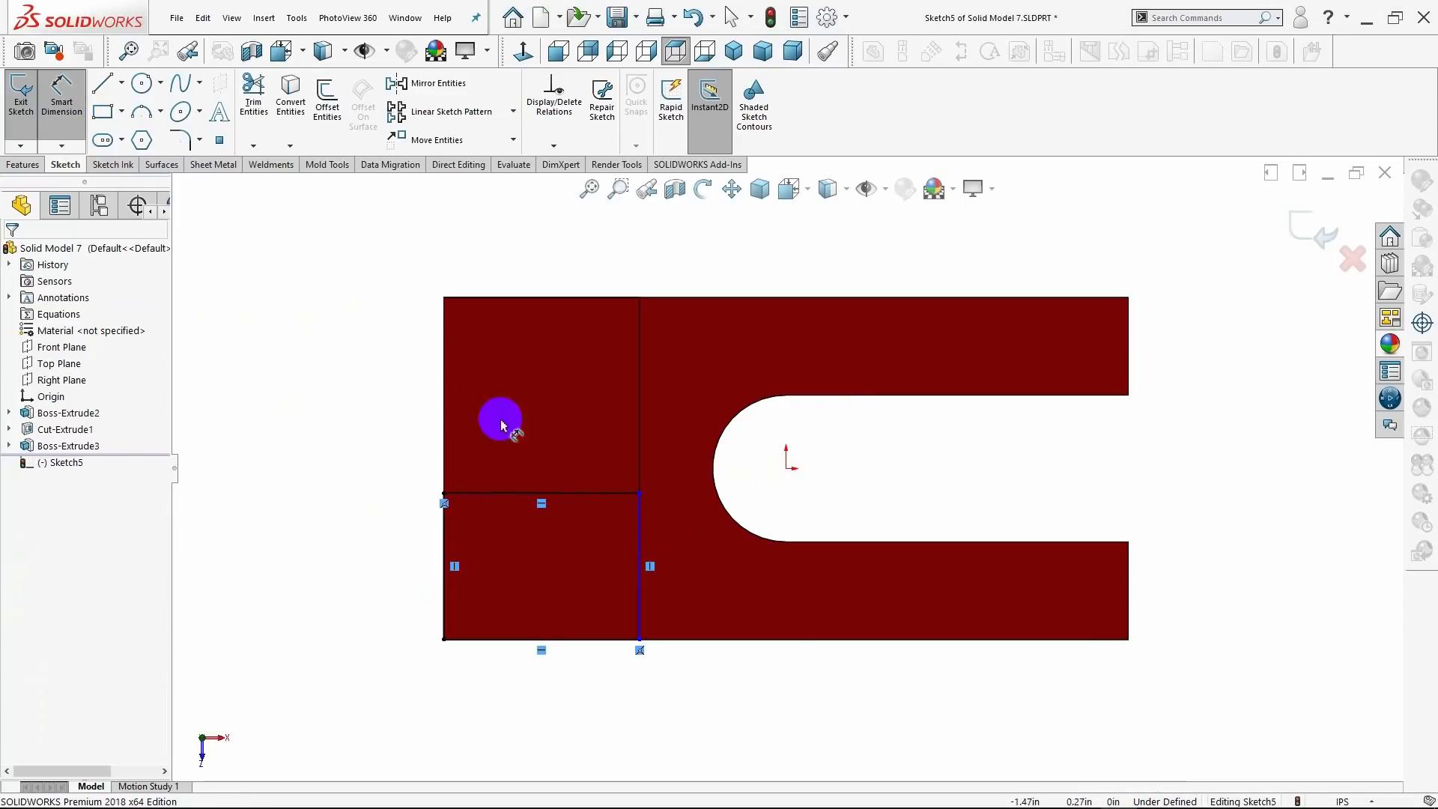
# - Dimension the rectangle's side that borders the square post, keeping it at 1 in
pyautogui.click(579, 497)
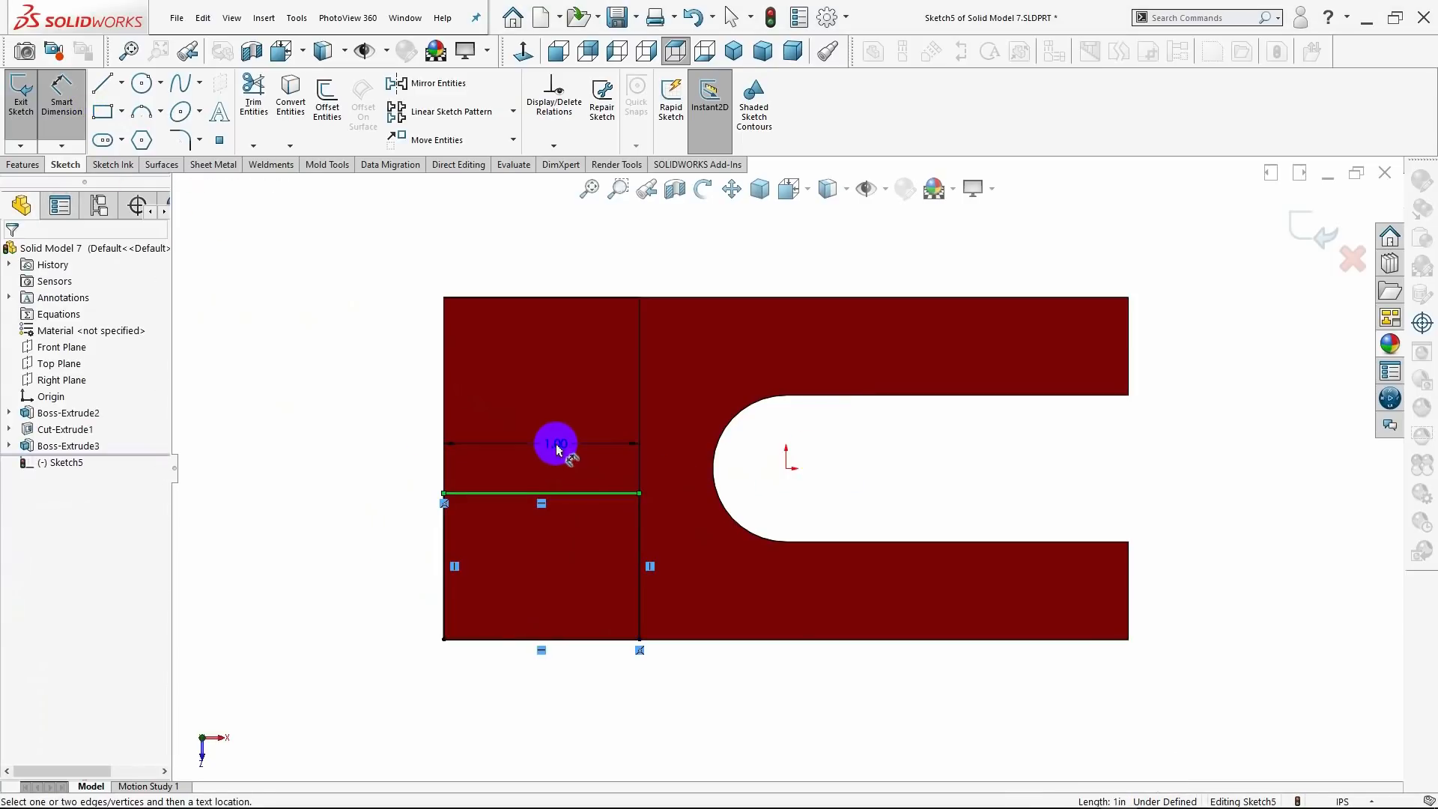
pyautogui.click(555, 446)
pyautogui.click(464, 445)
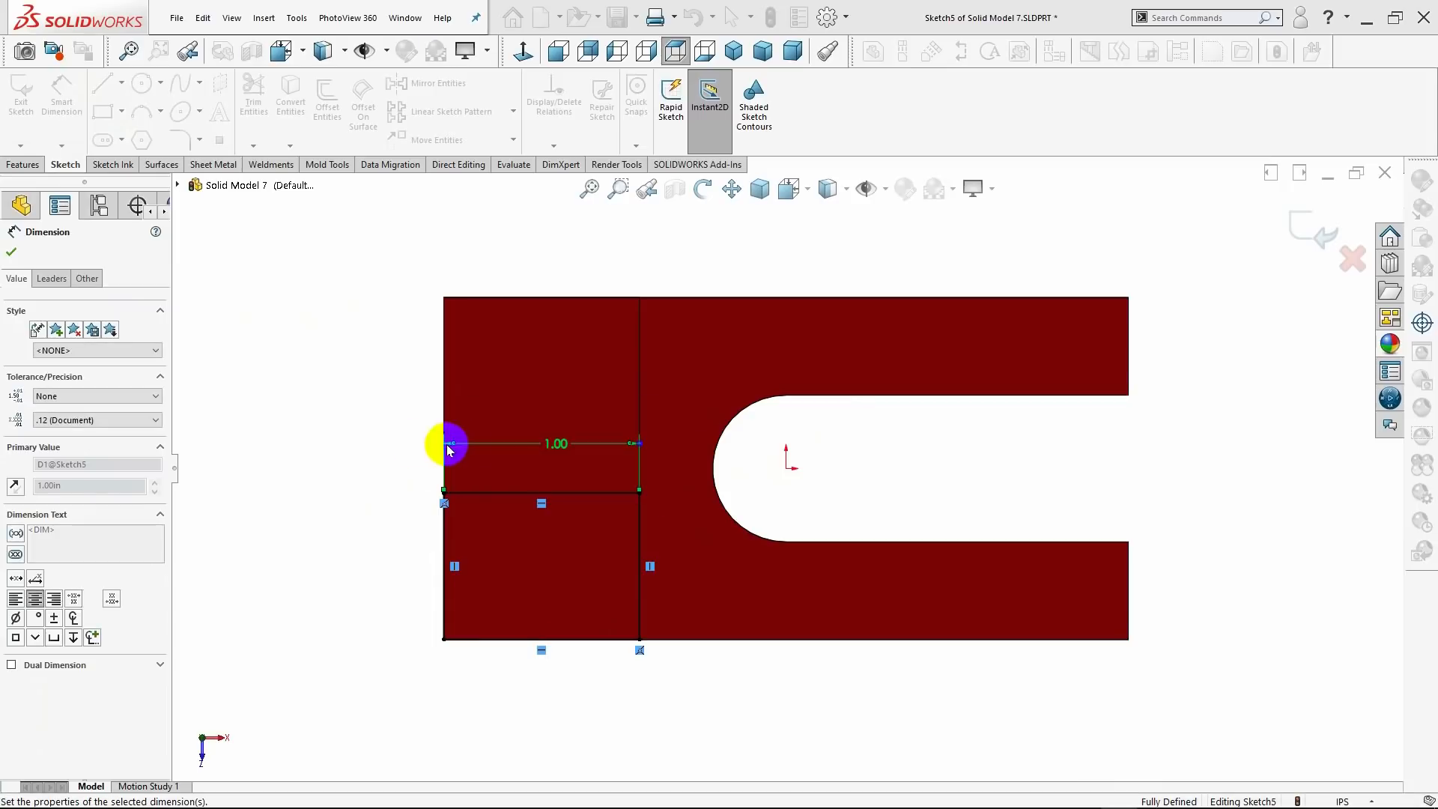
pyautogui.click(10, 254)
# - Extrude the rectangle beside the post upward as a boss with a blind depth of 1 in, merged with the body
pyautogui.click(734, 50)
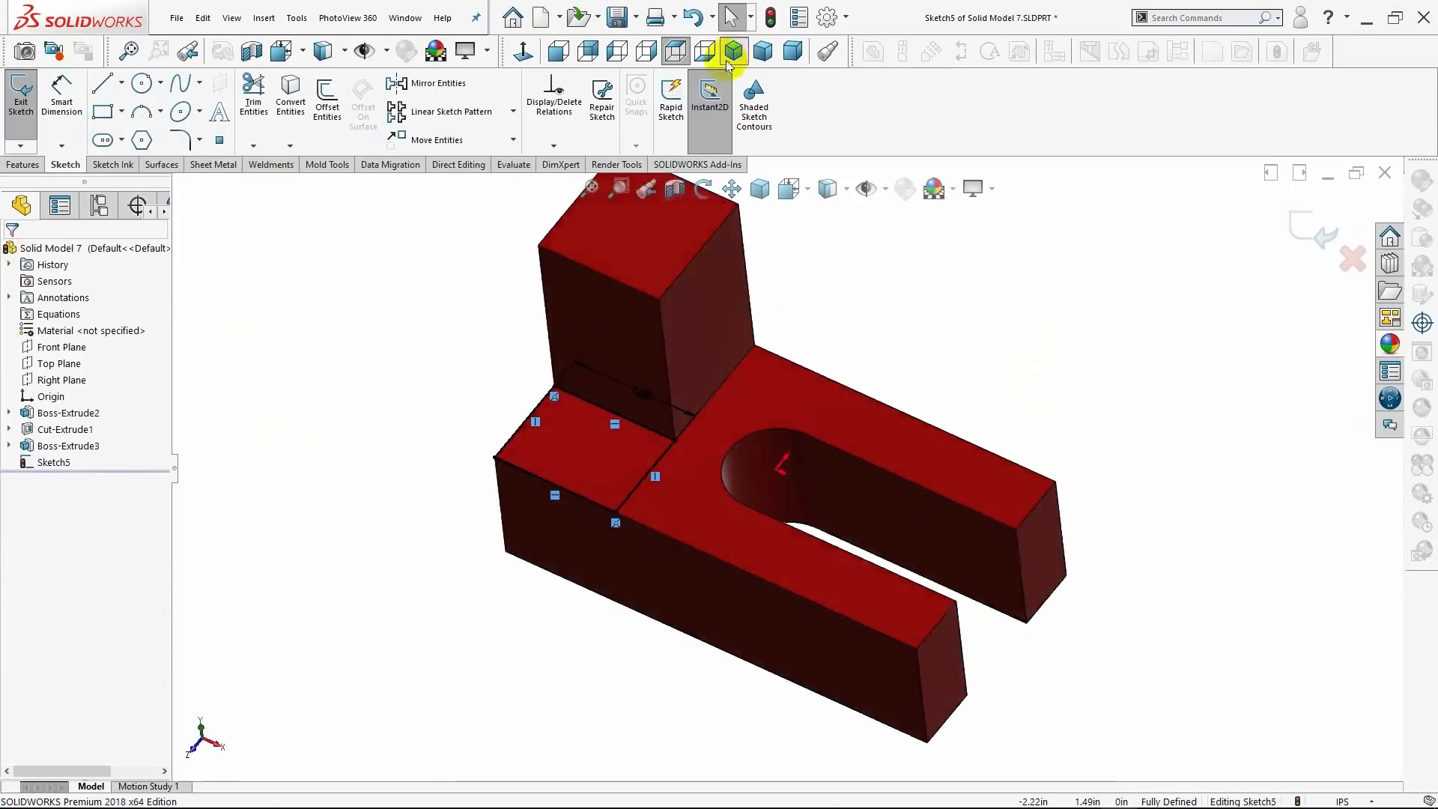
pyautogui.click(24, 165)
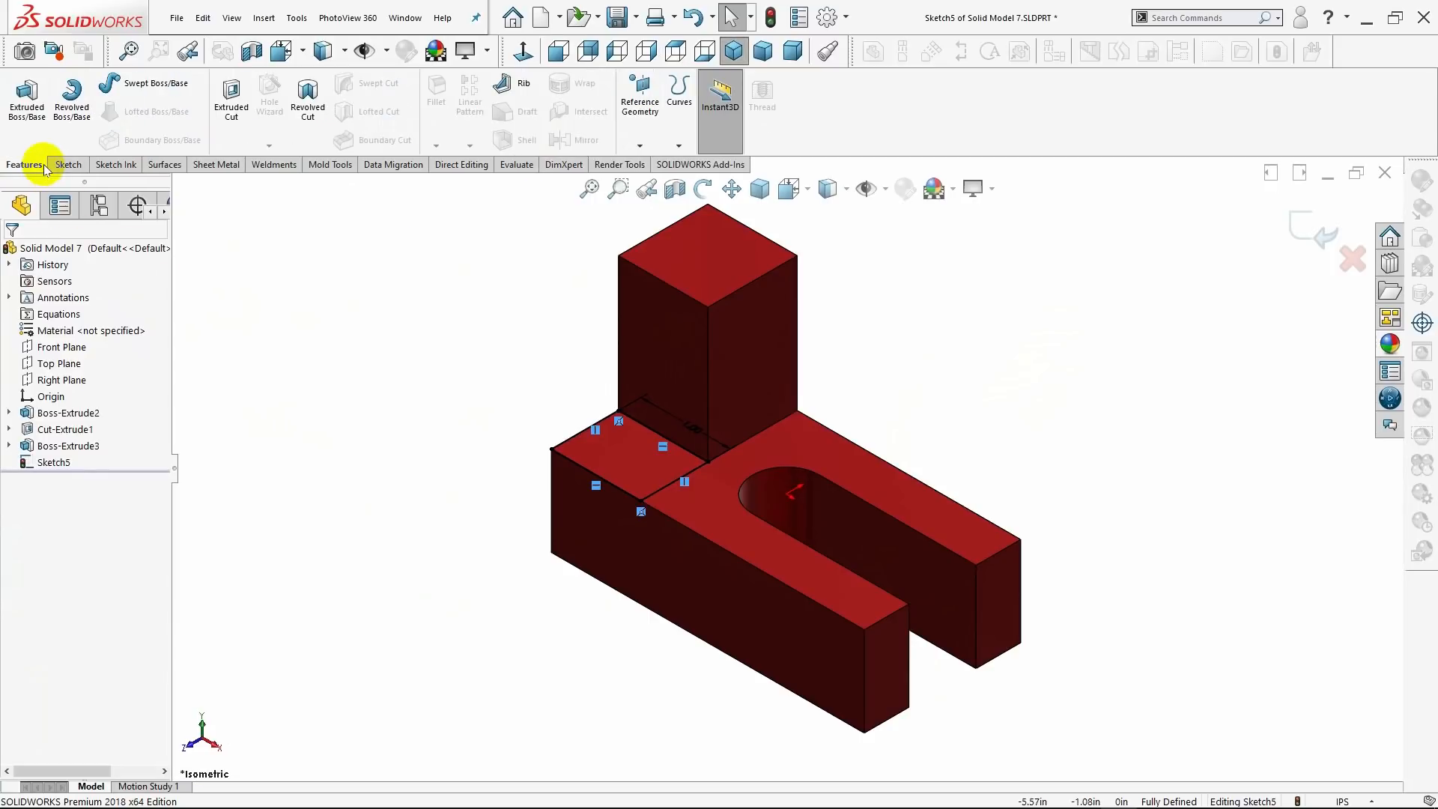
pyautogui.click(27, 96)
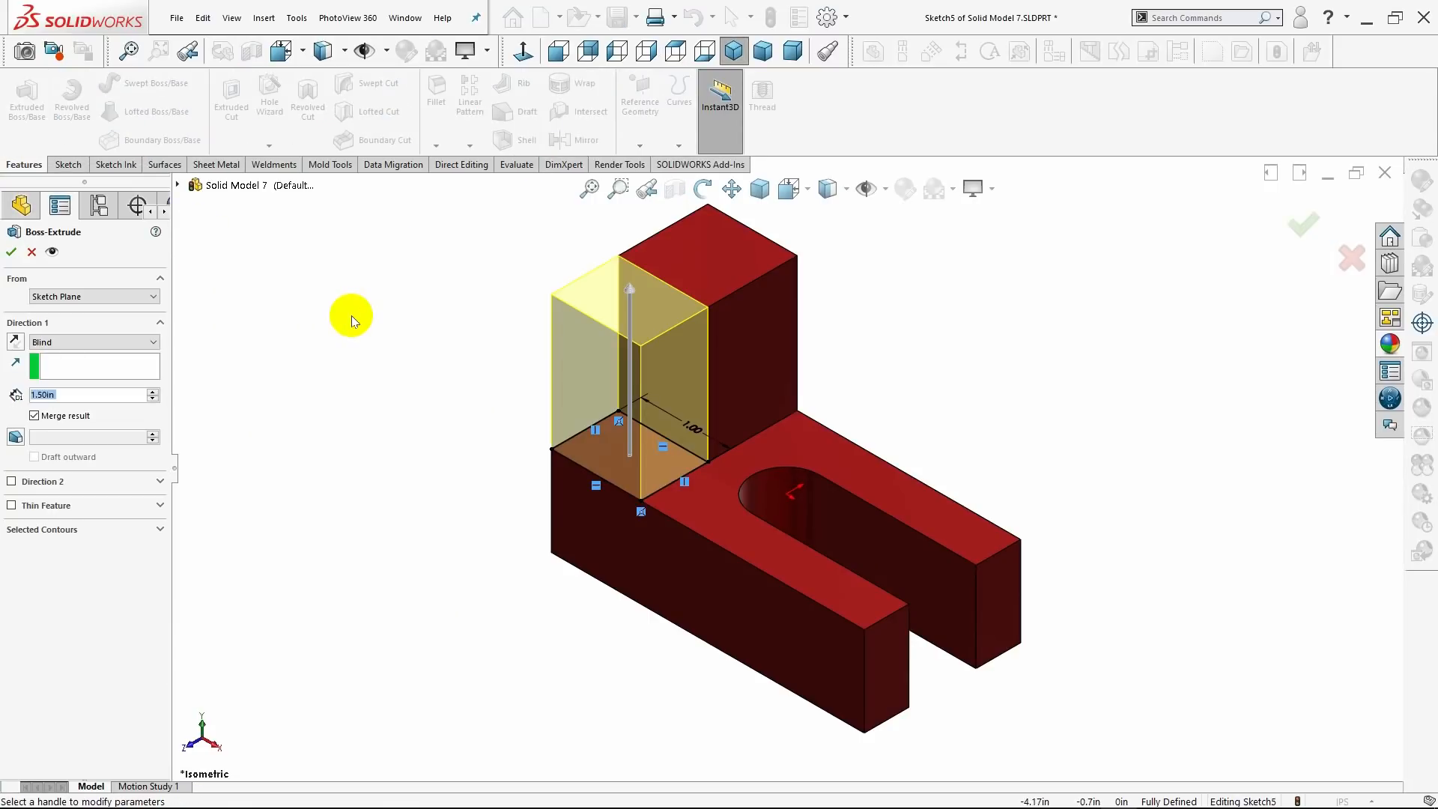
pyautogui.press('BackSpace')
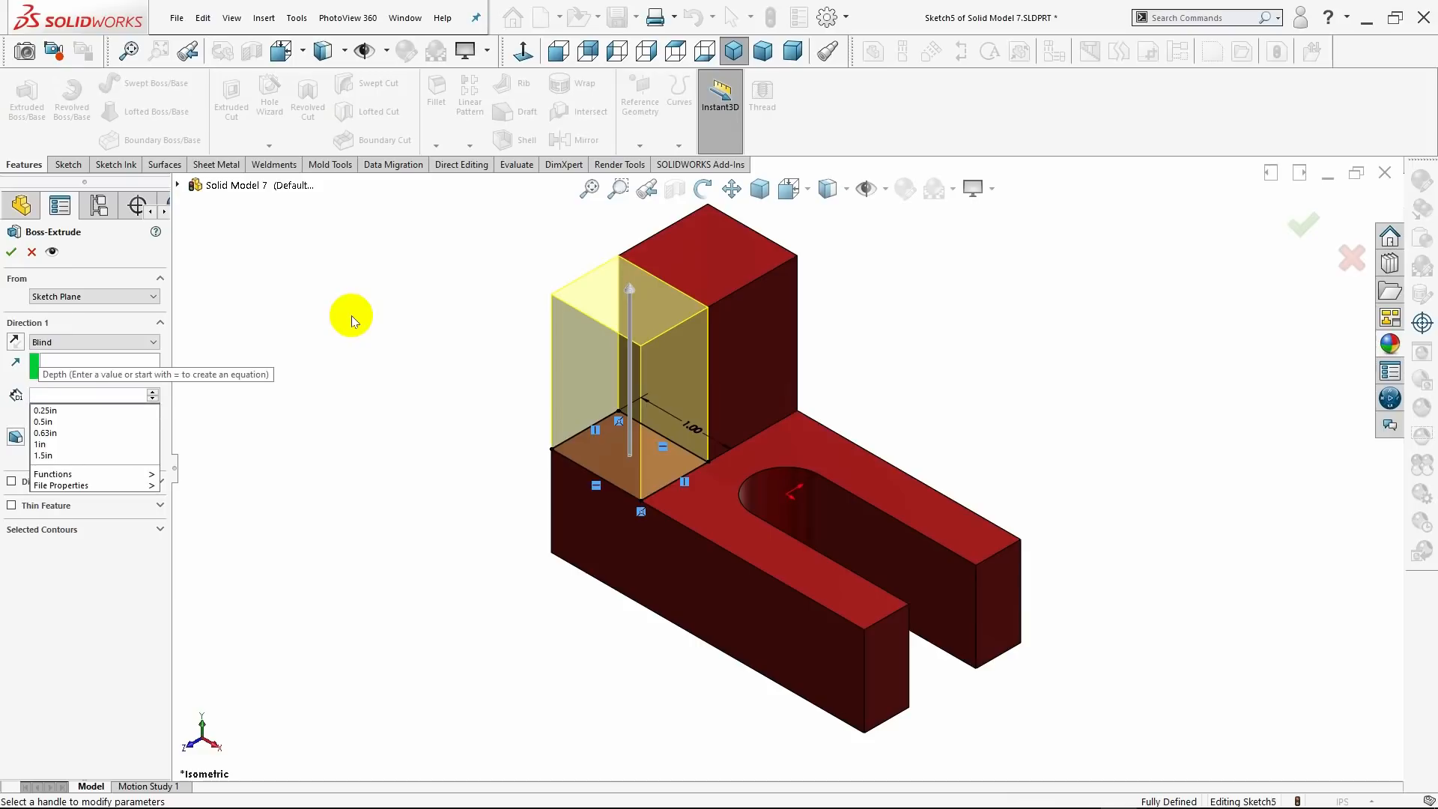
pyautogui.write('1')
pyautogui.press('Return')
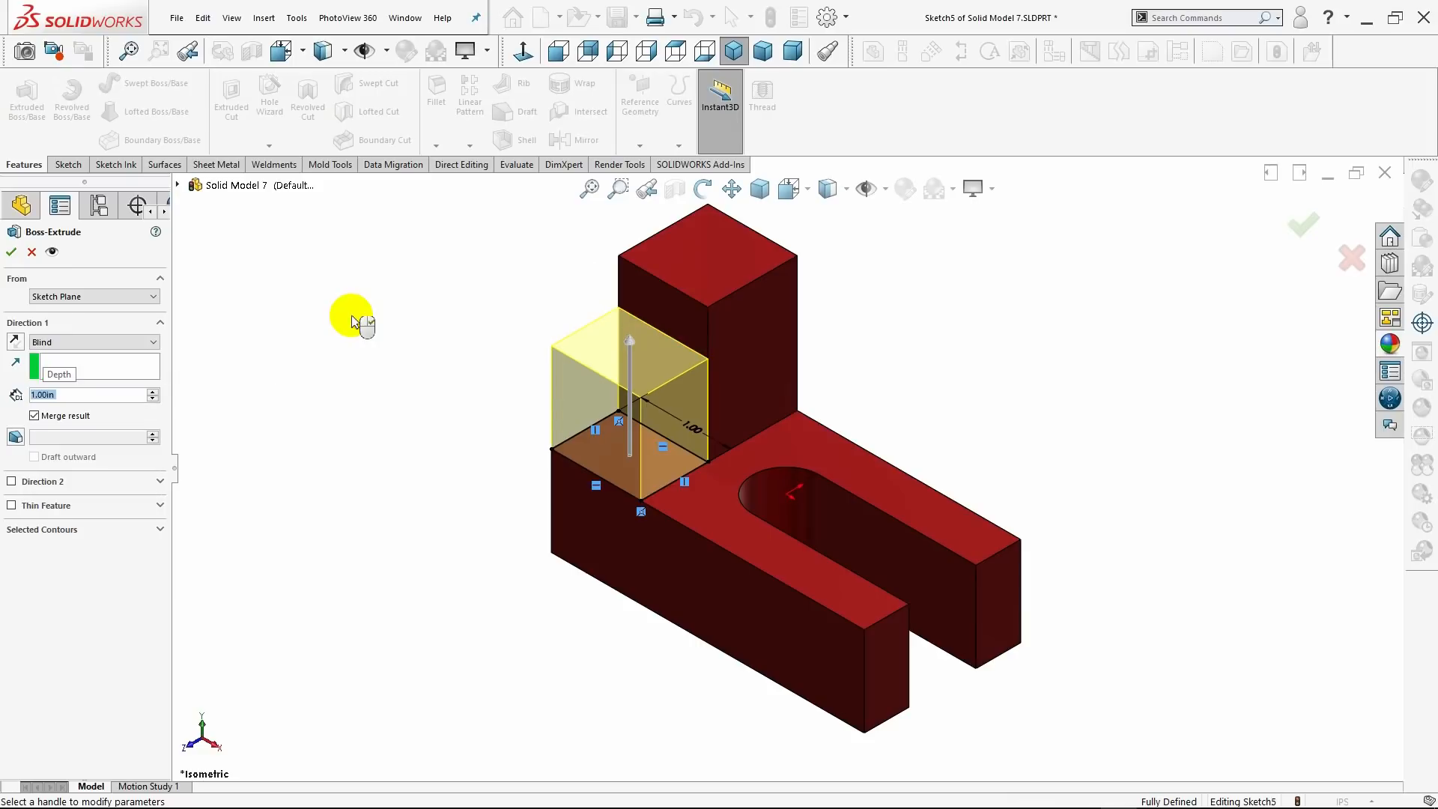
pyautogui.click(12, 251)
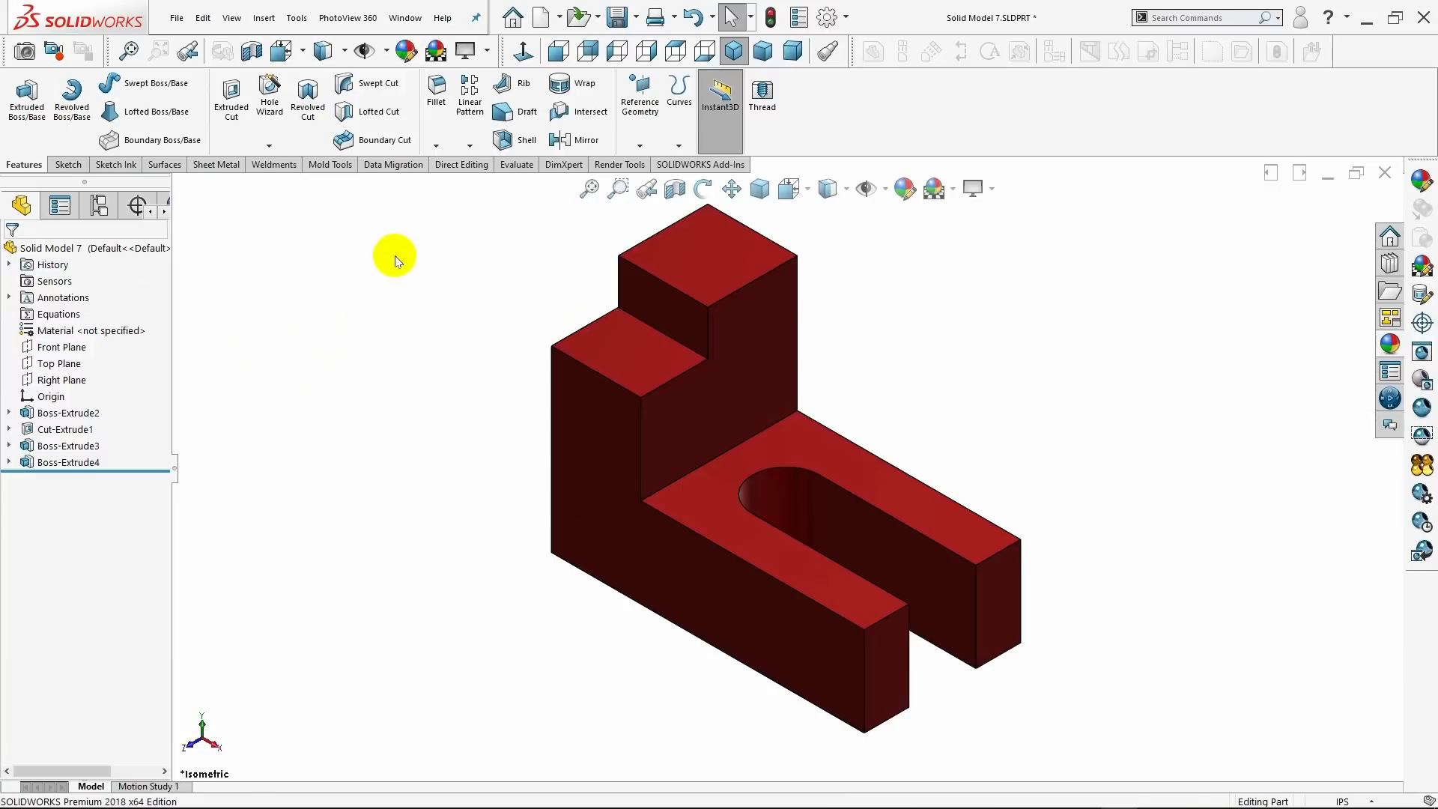
# - Fillet the two outer vertical corner edges at the open ends of the slotted arms with a 0.25 in radius
pyautogui.click(439, 112)
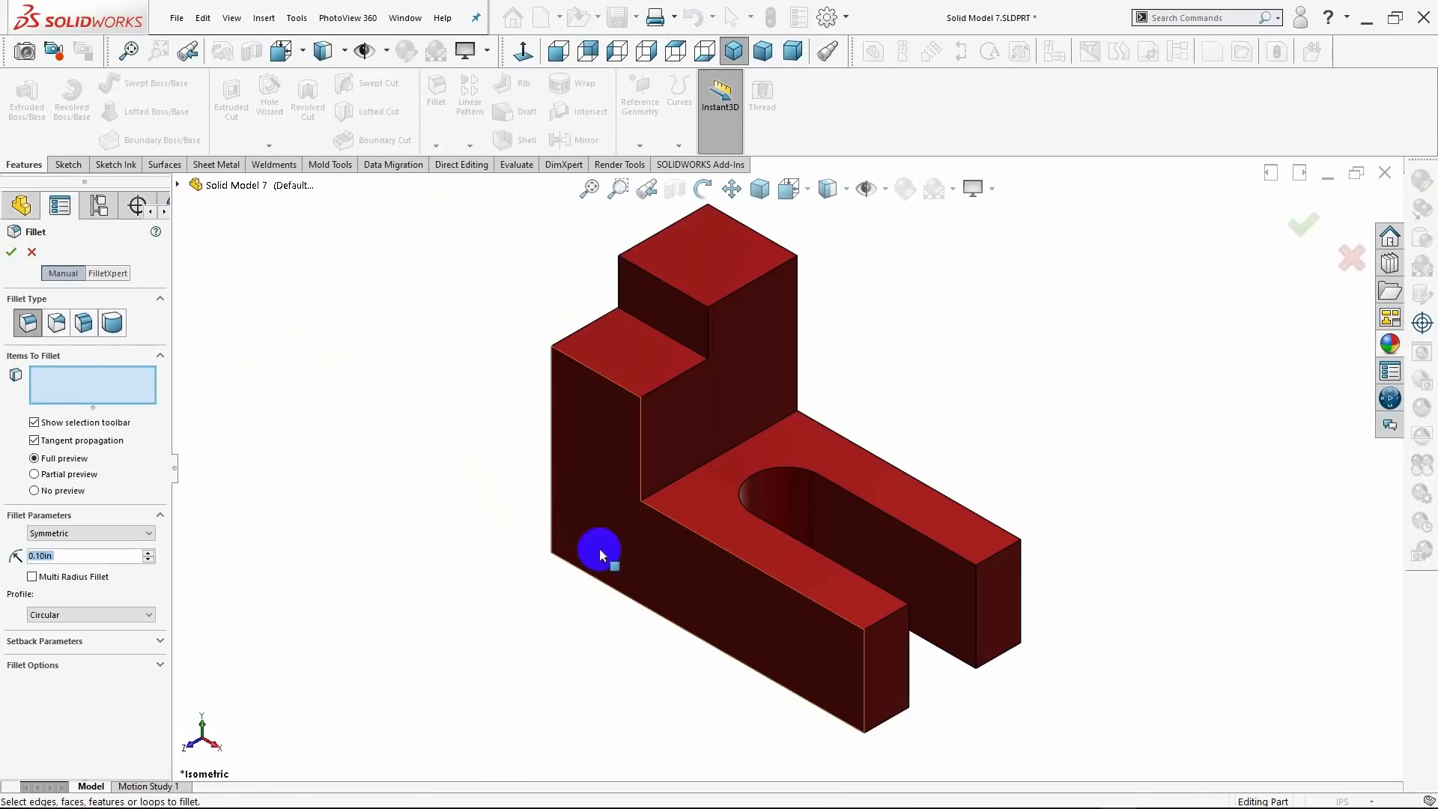
pyautogui.click(862, 670)
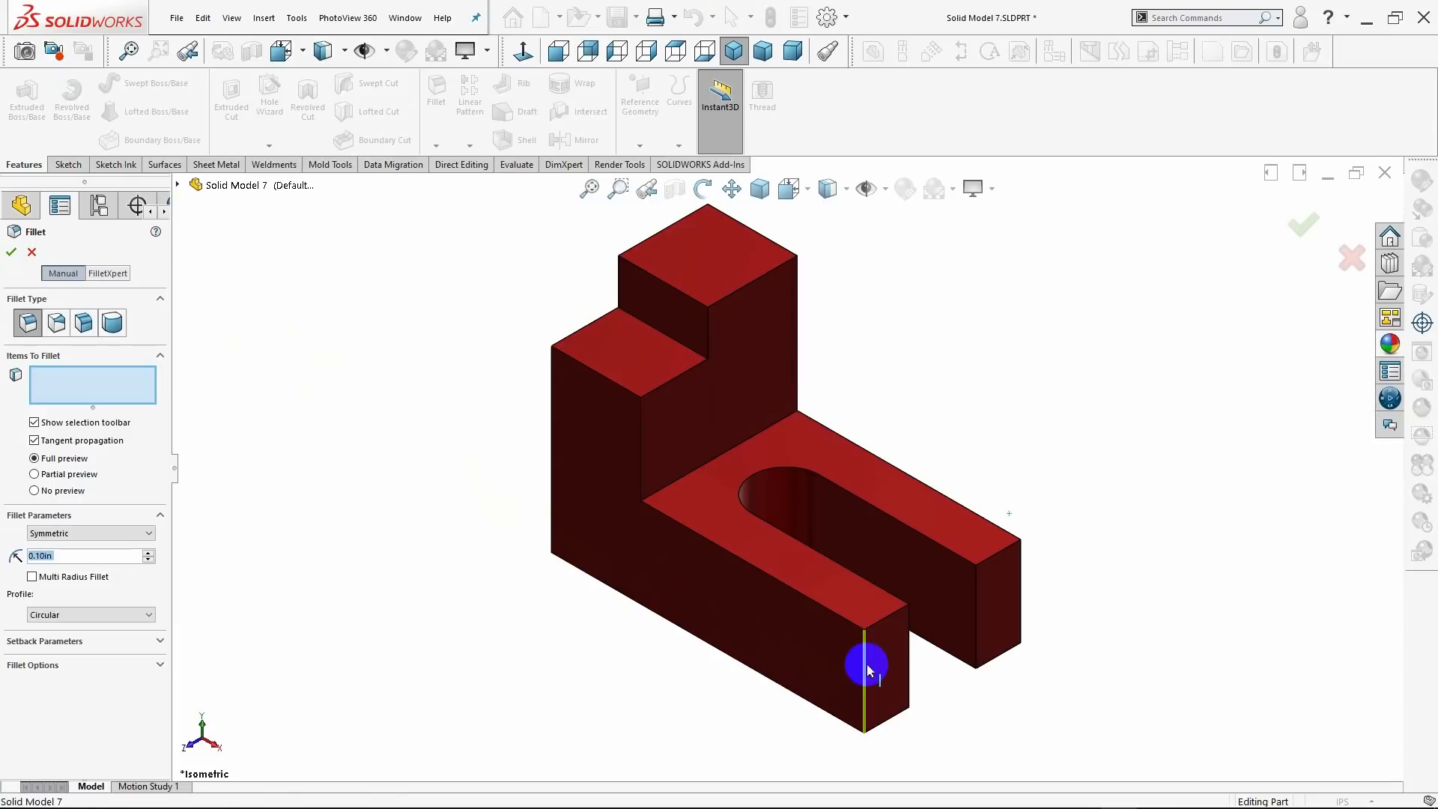
pyautogui.click(1020, 590)
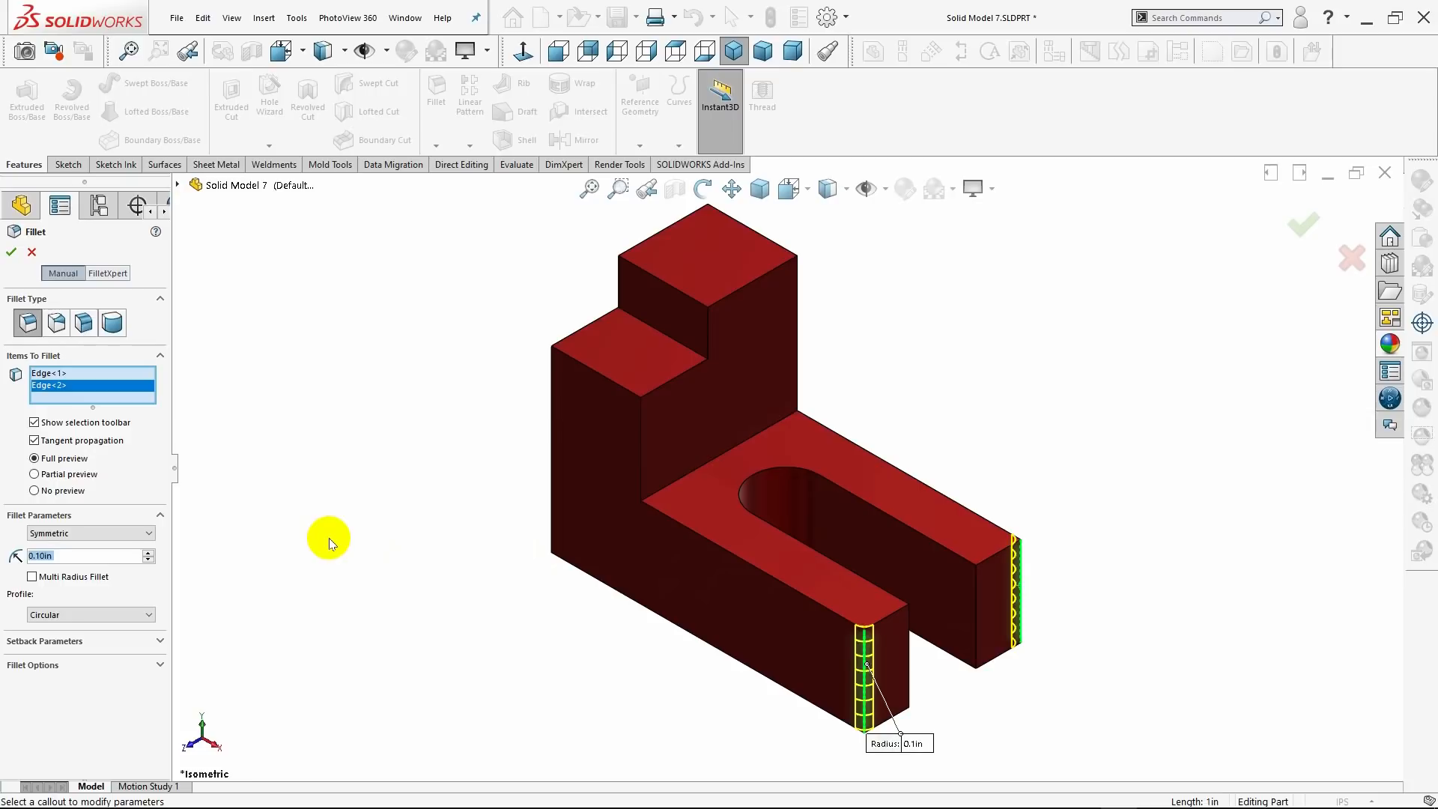
pyautogui.press('Delete')
pyautogui.write('.25')
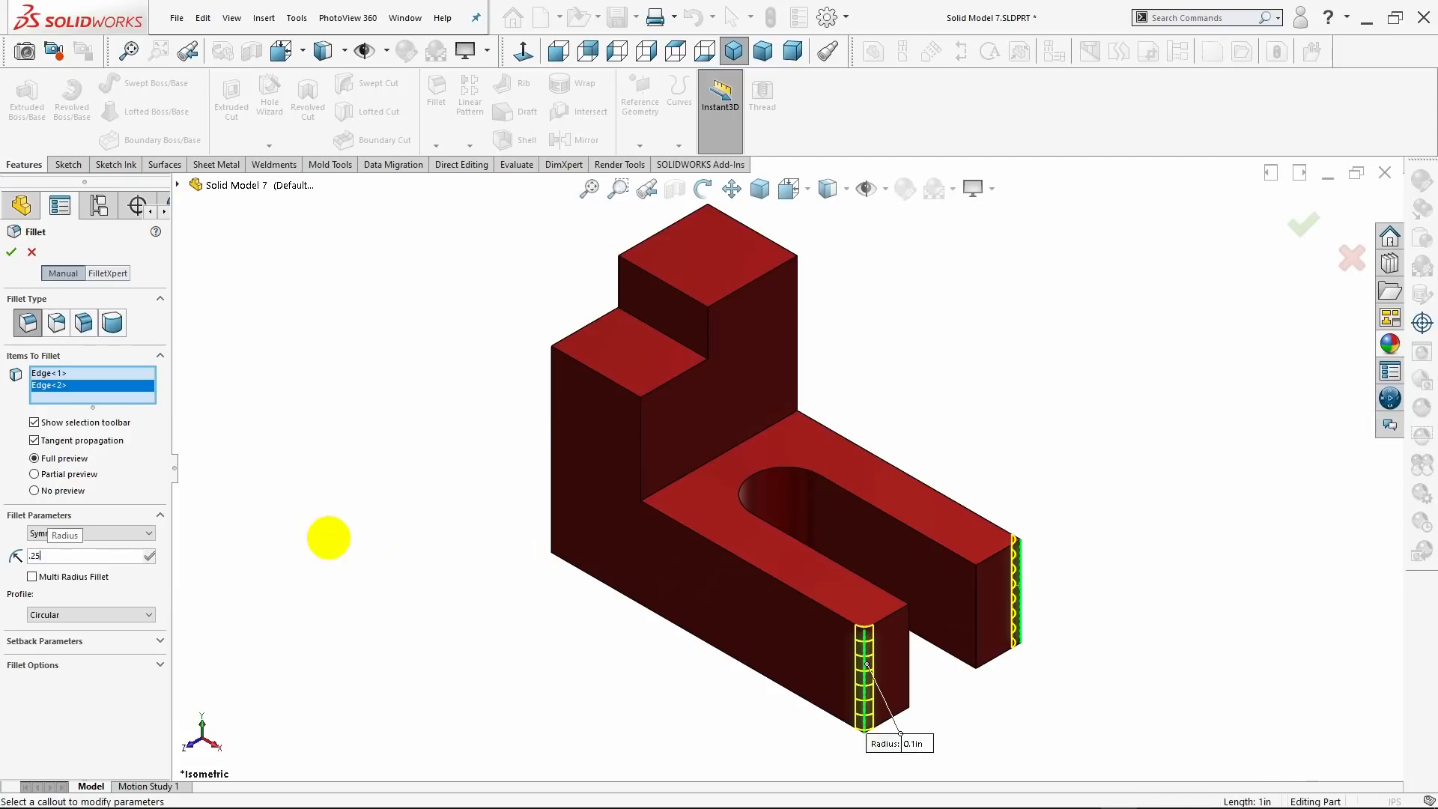
pyautogui.press('Return')
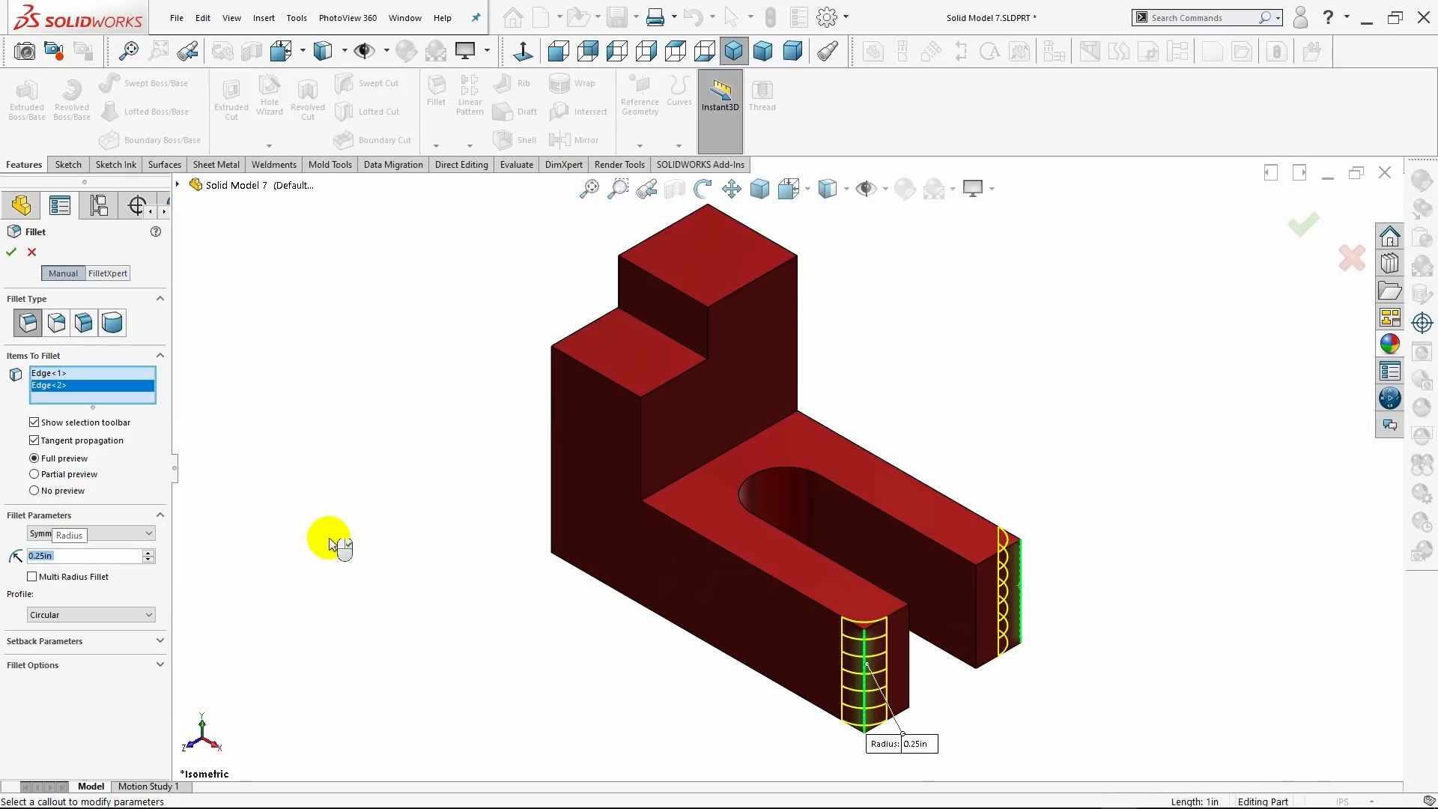
pyautogui.click(10, 252)
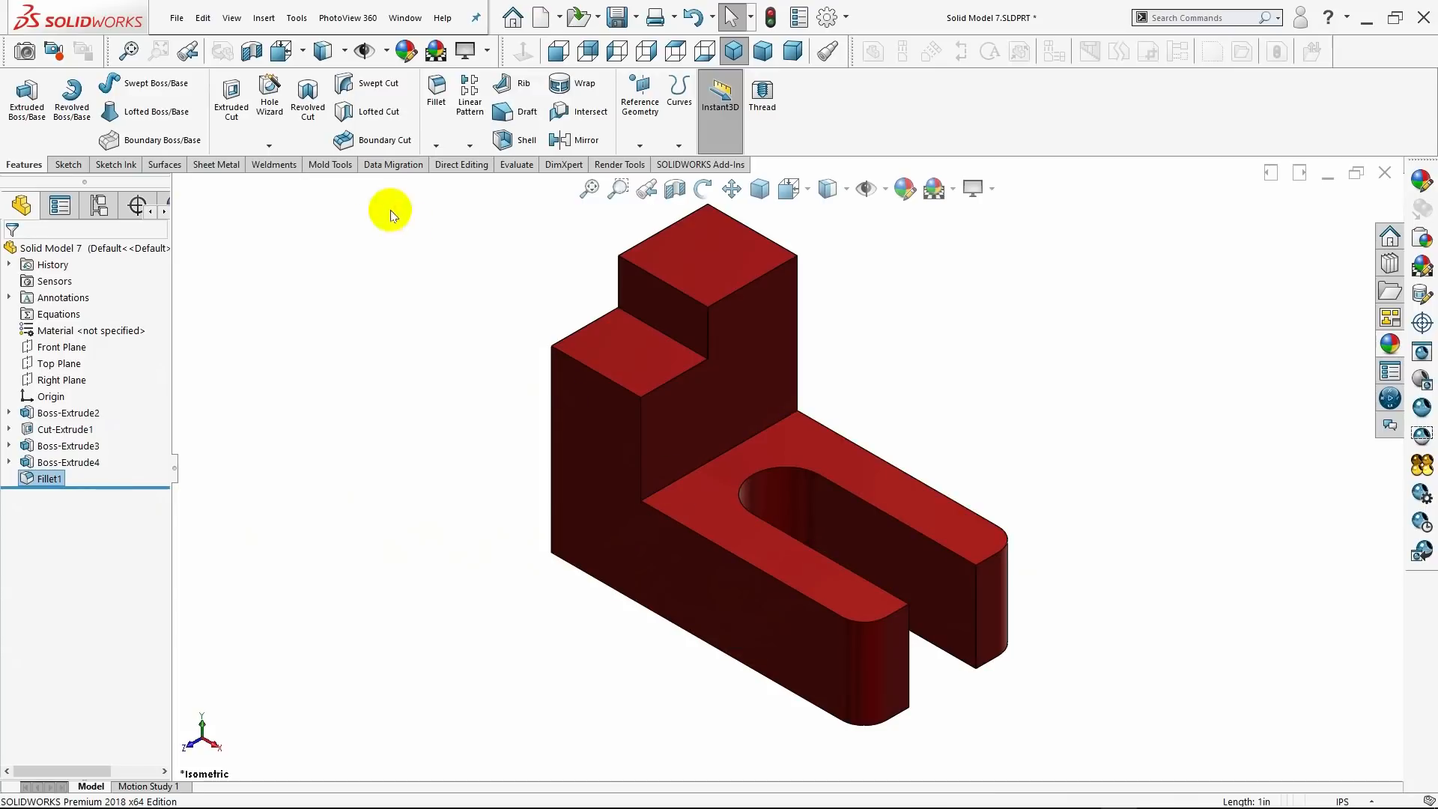
# - Set up a 0.10 in fillet on the step's outer top edge, step-post inner edge, post's two parallel top edges and inner edge where the base meets them
pyautogui.click(438, 107)
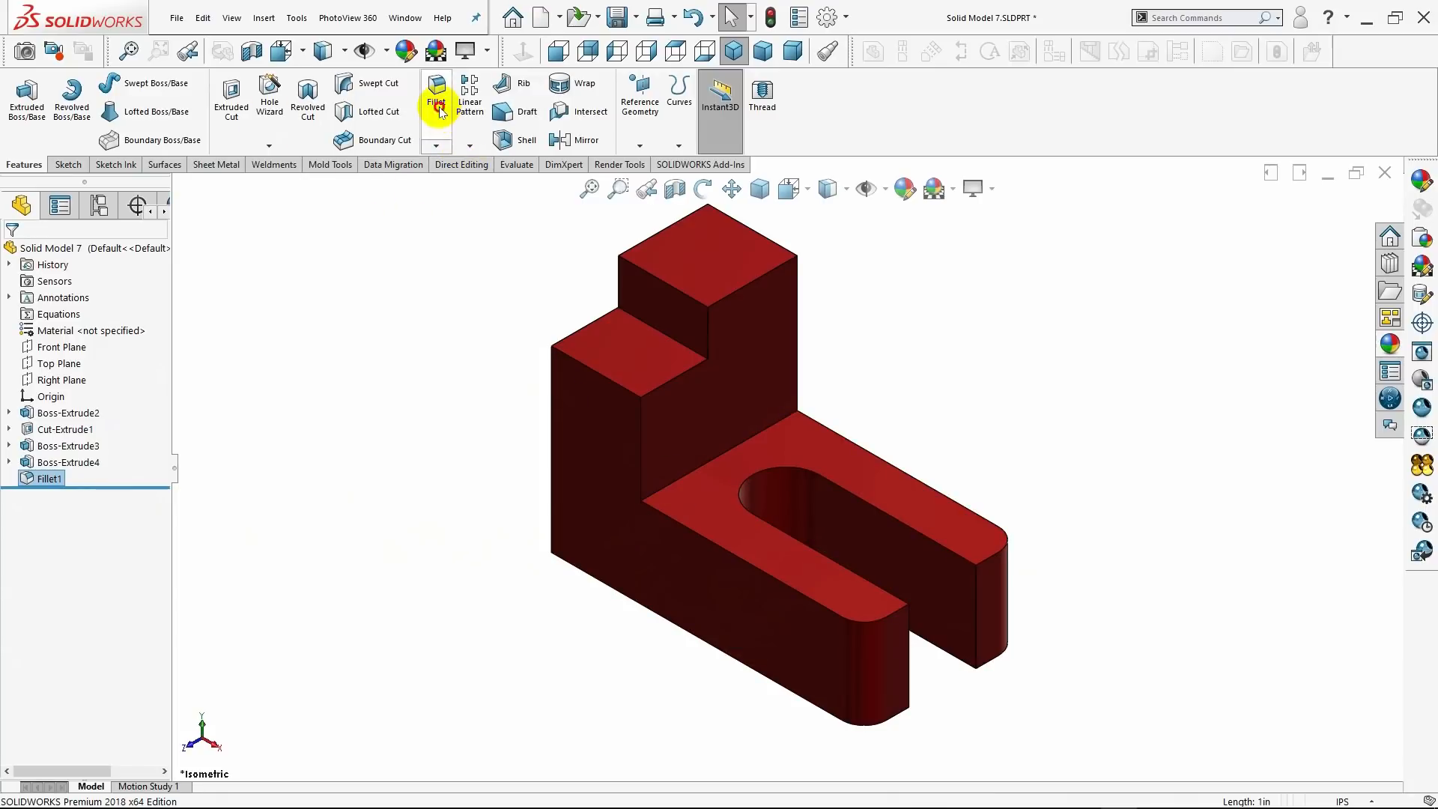
pyautogui.click(593, 374)
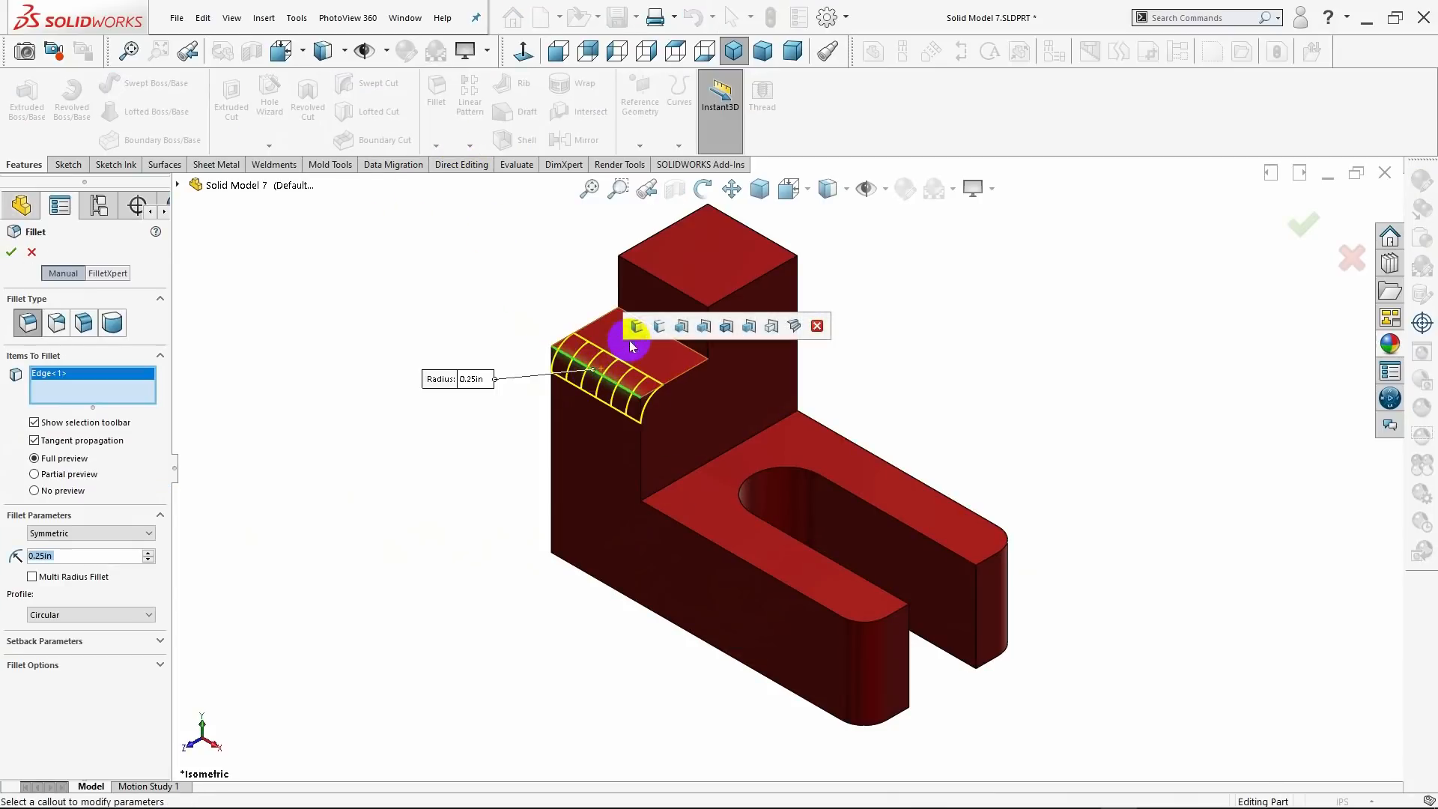
pyautogui.click(698, 354)
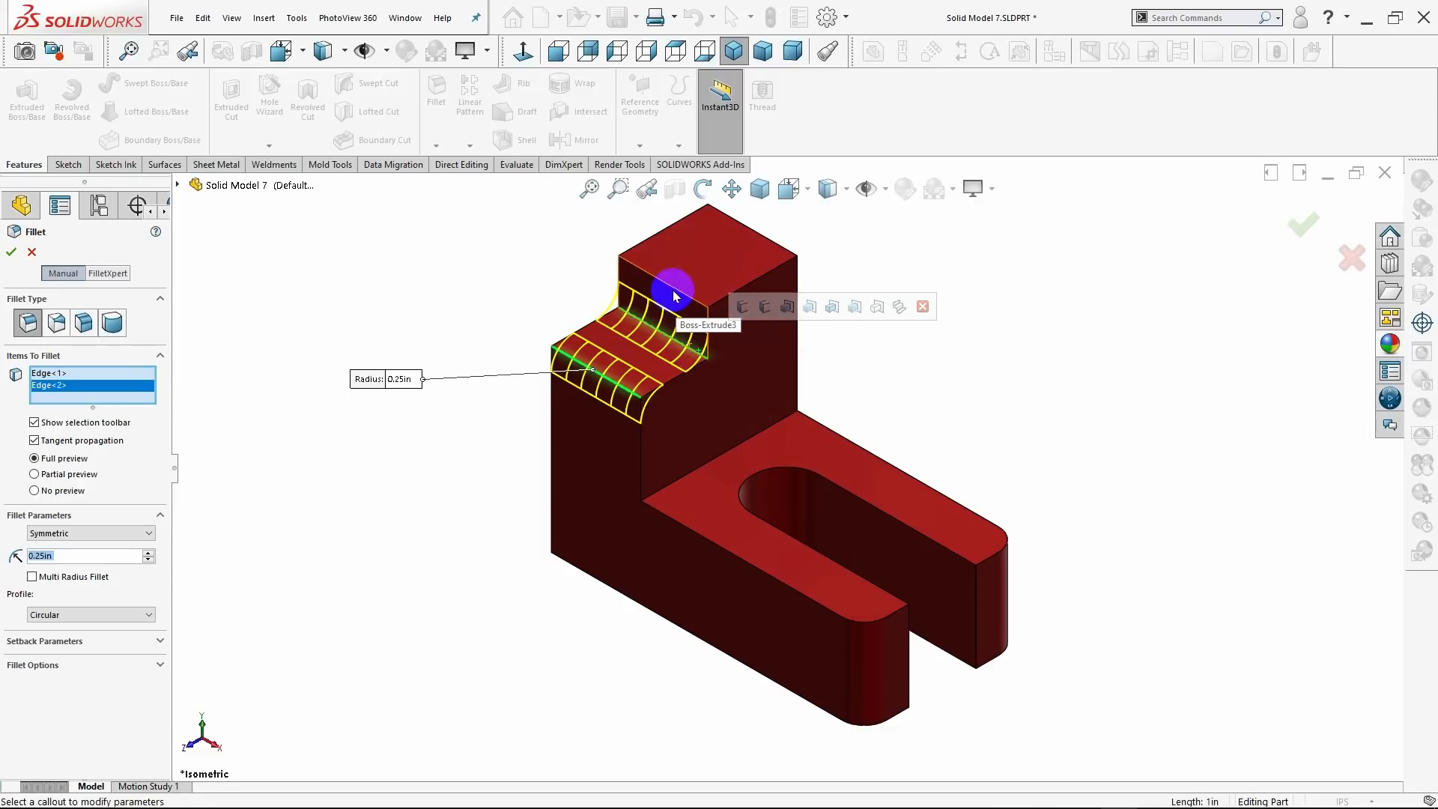
pyautogui.click(673, 289)
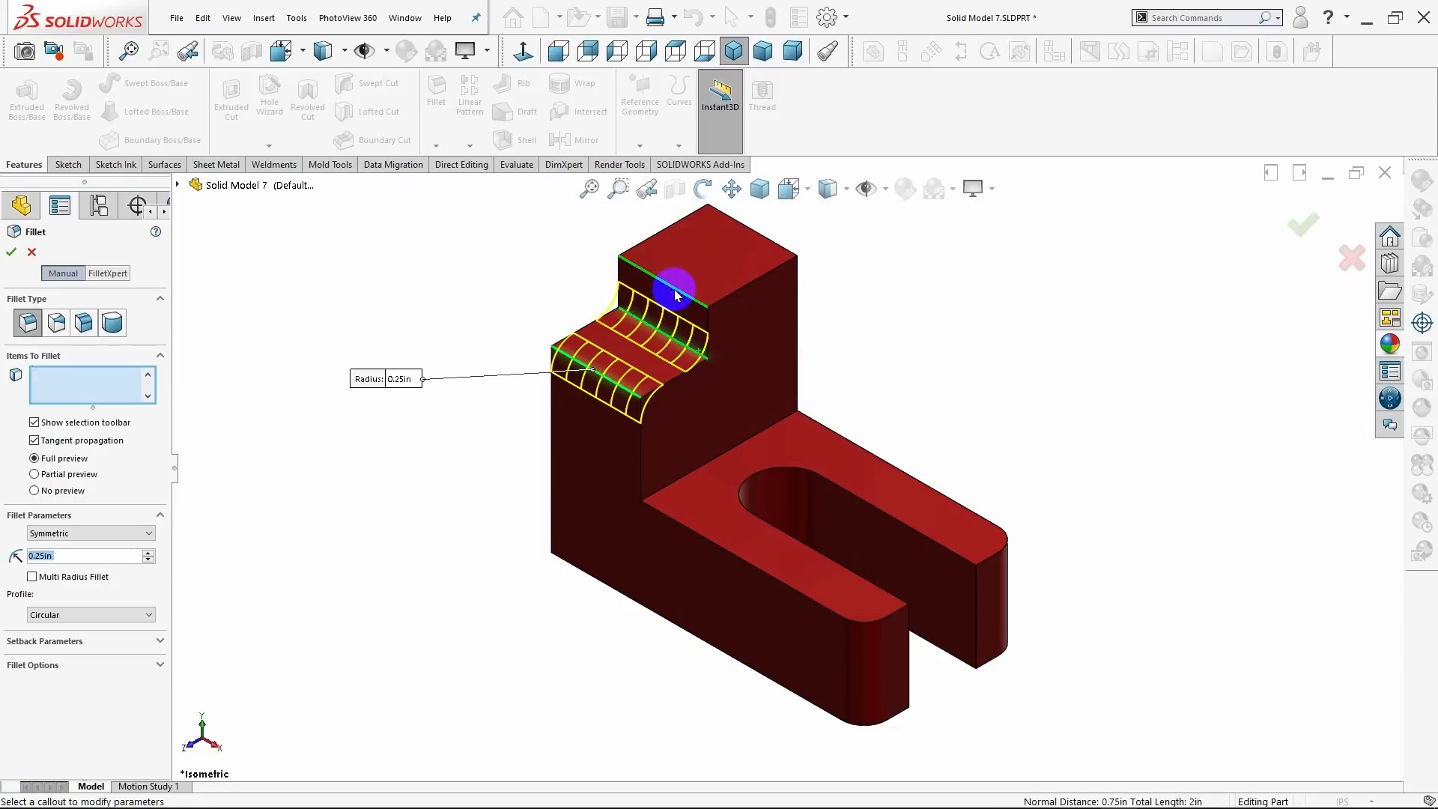
pyautogui.click(728, 219)
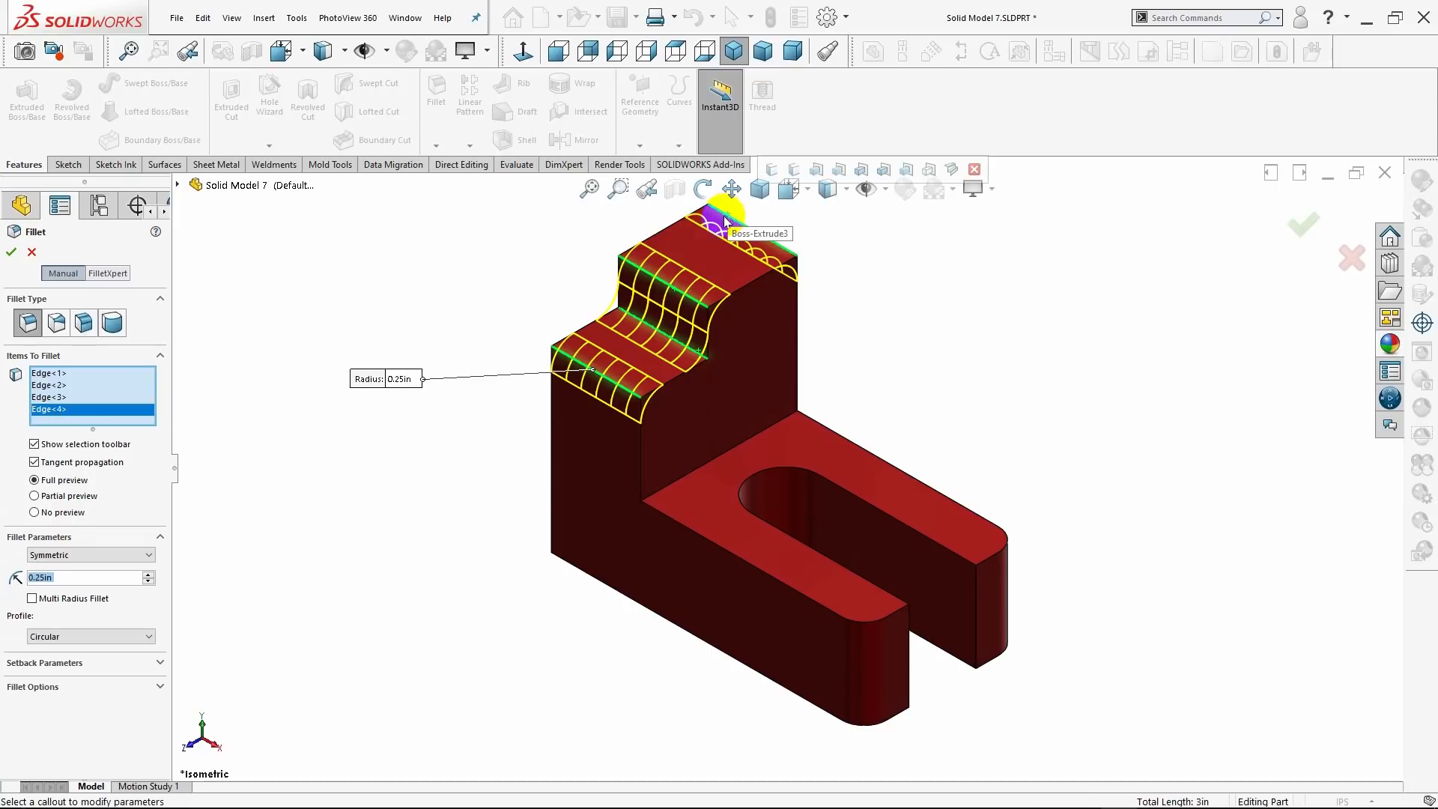
pyautogui.click(702, 469)
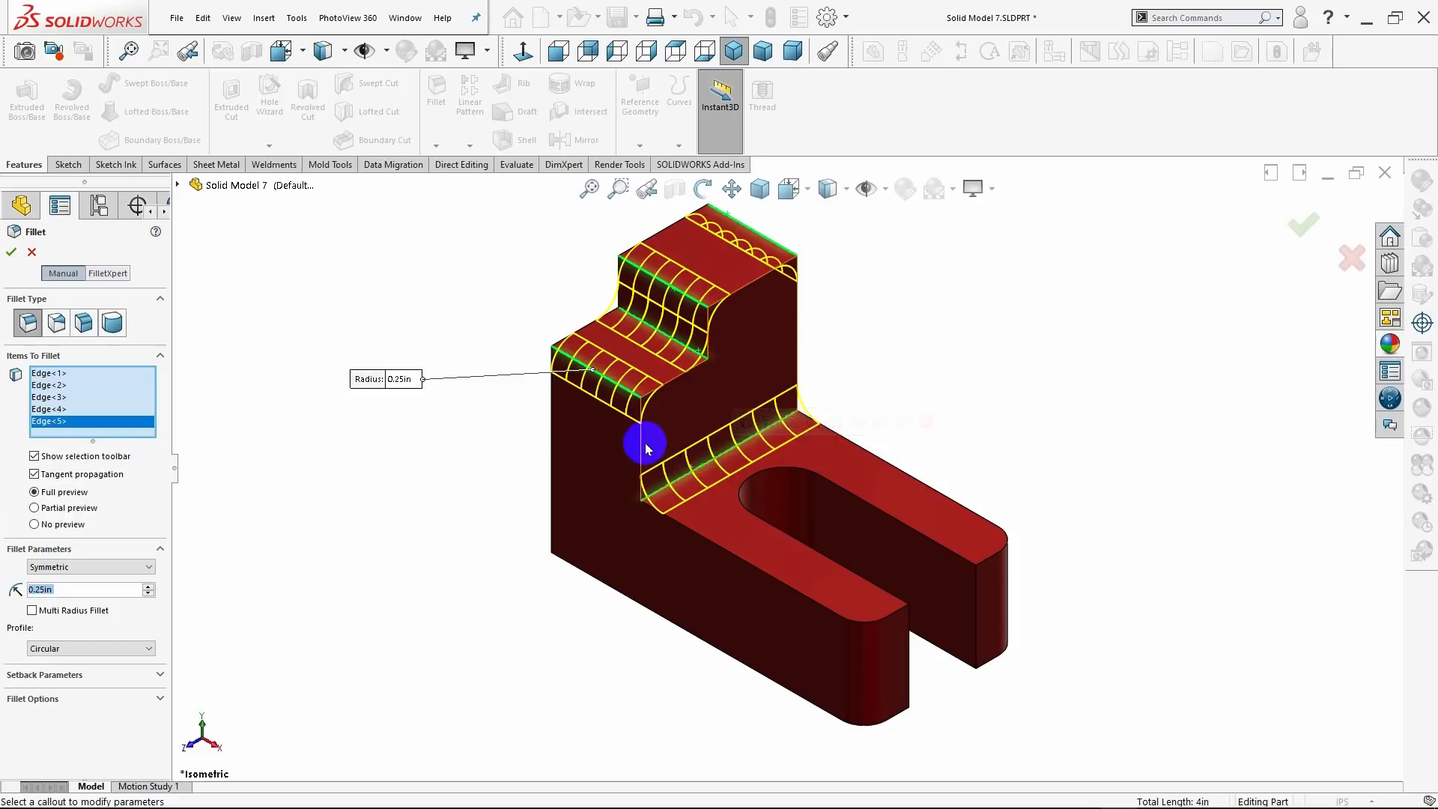
pyautogui.press('BackSpace')
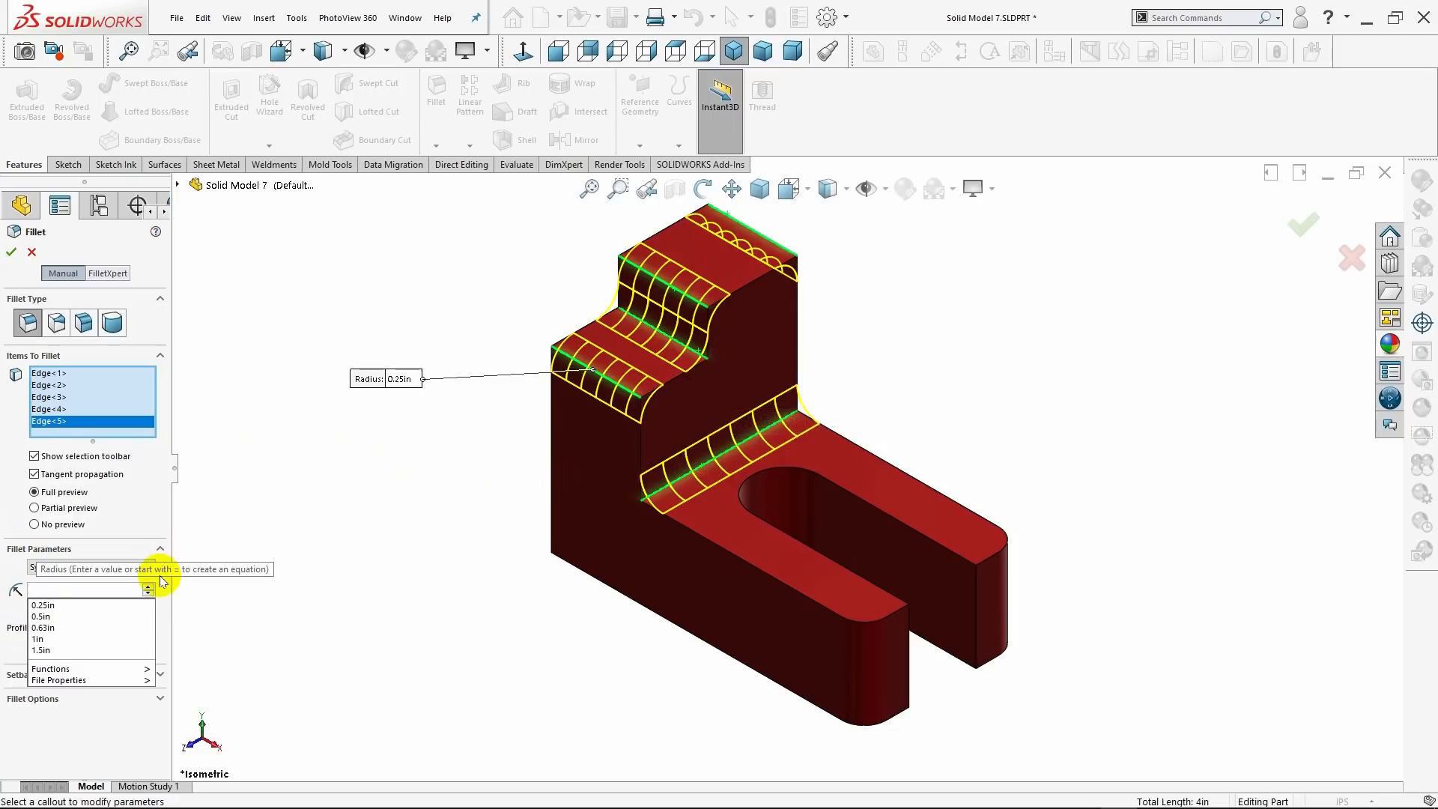
pyautogui.write('.10')
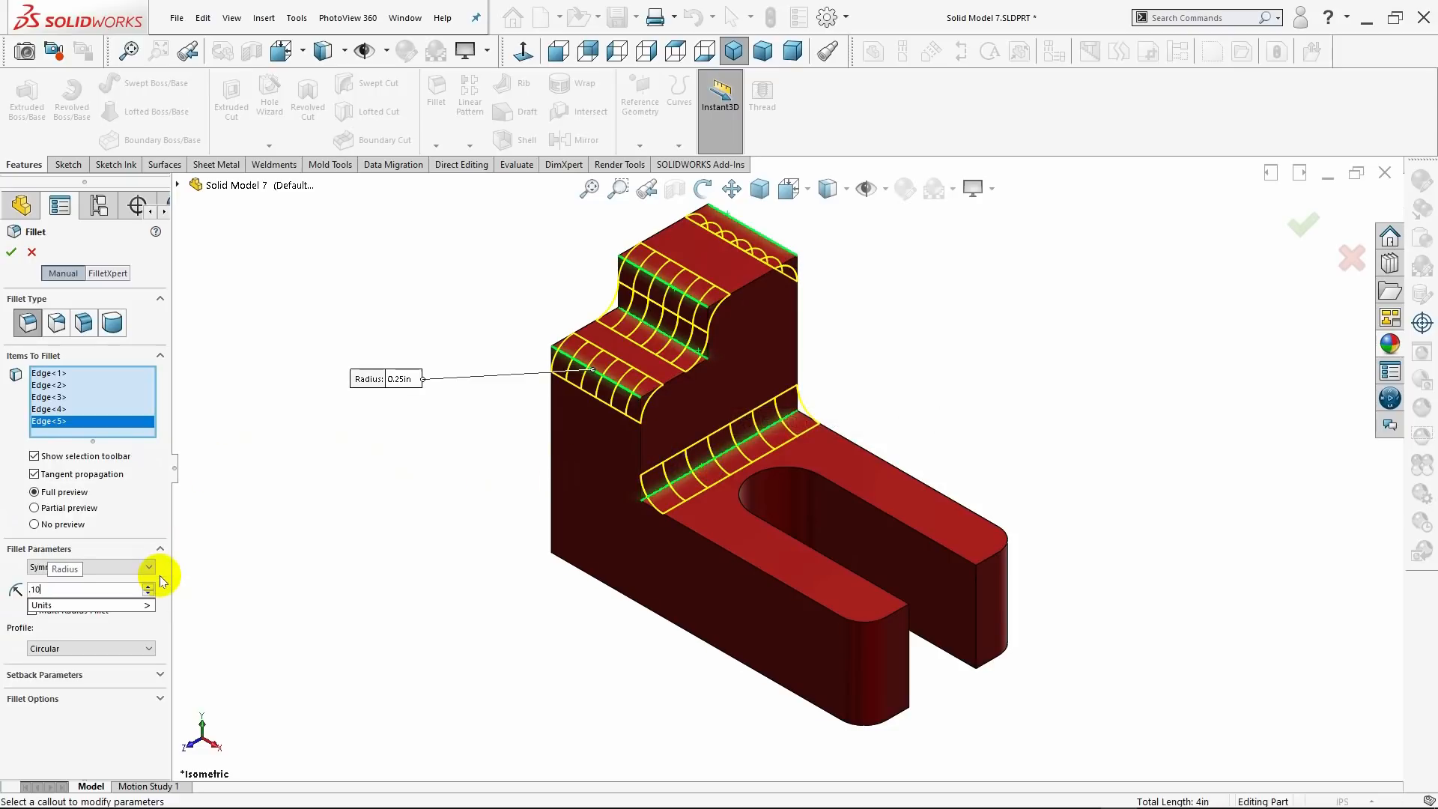
pyautogui.press('Return')
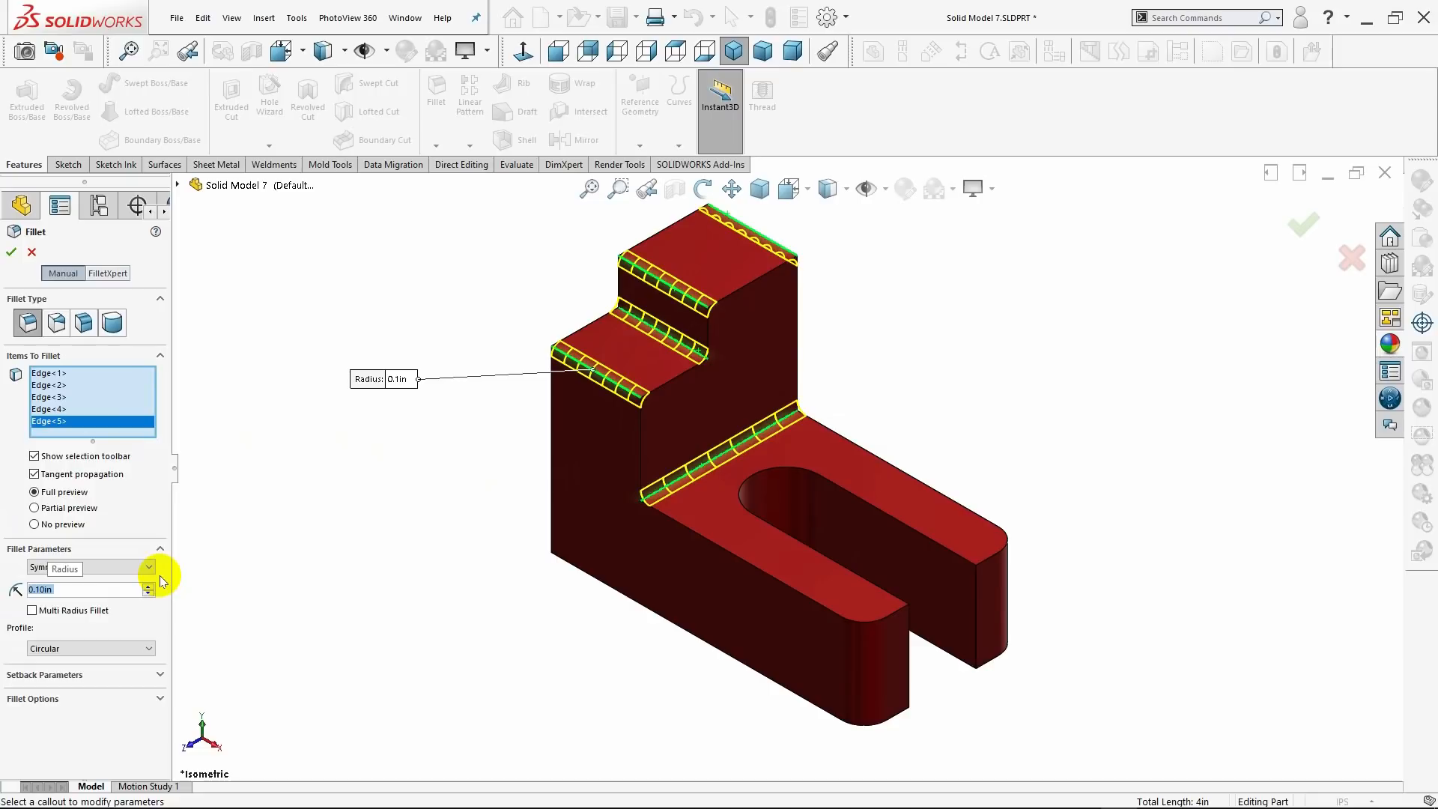
# - Add the slot's upper rim and the outer top edges of both arms to the 0.10 in fillet selection
pyautogui.click(747, 511)
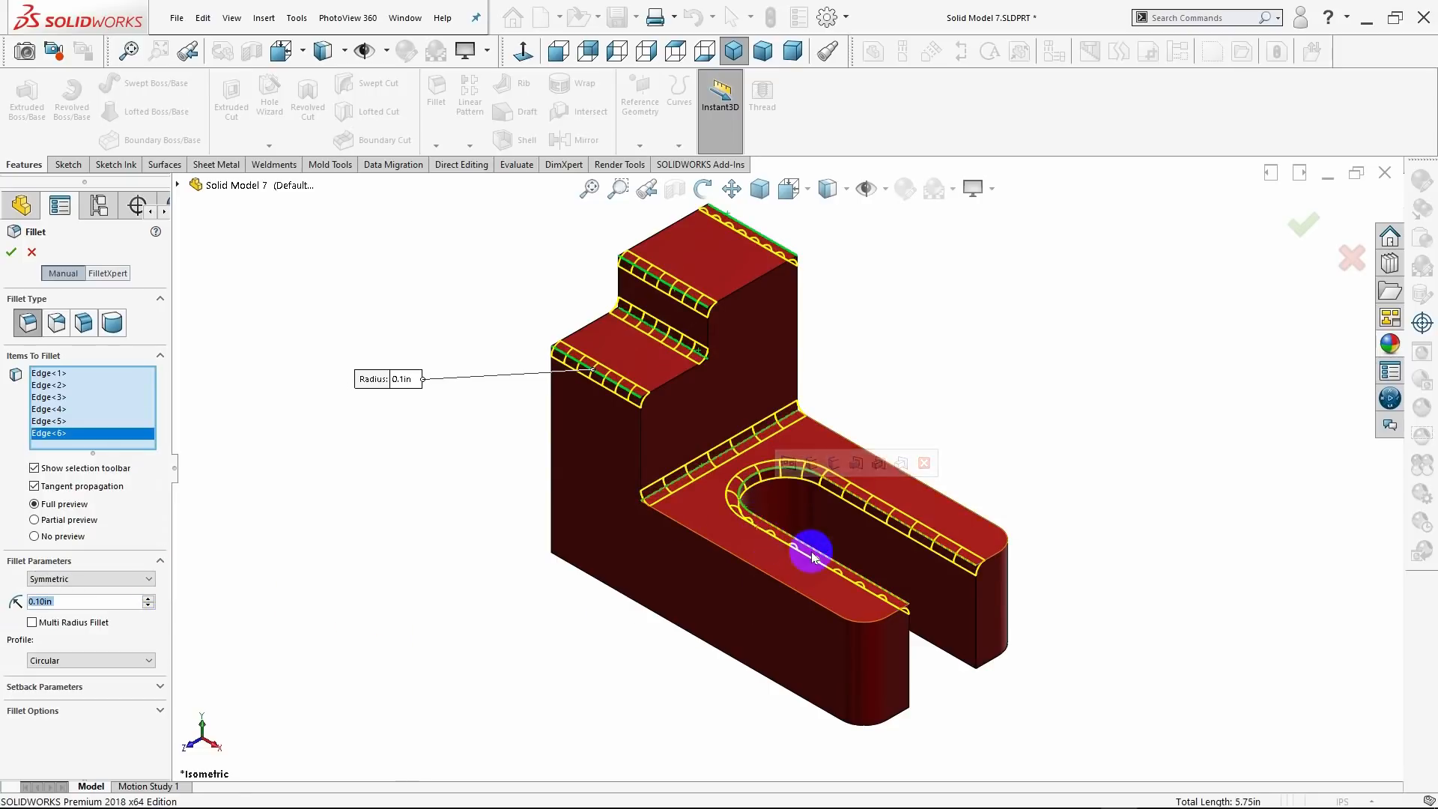
pyautogui.click(971, 514)
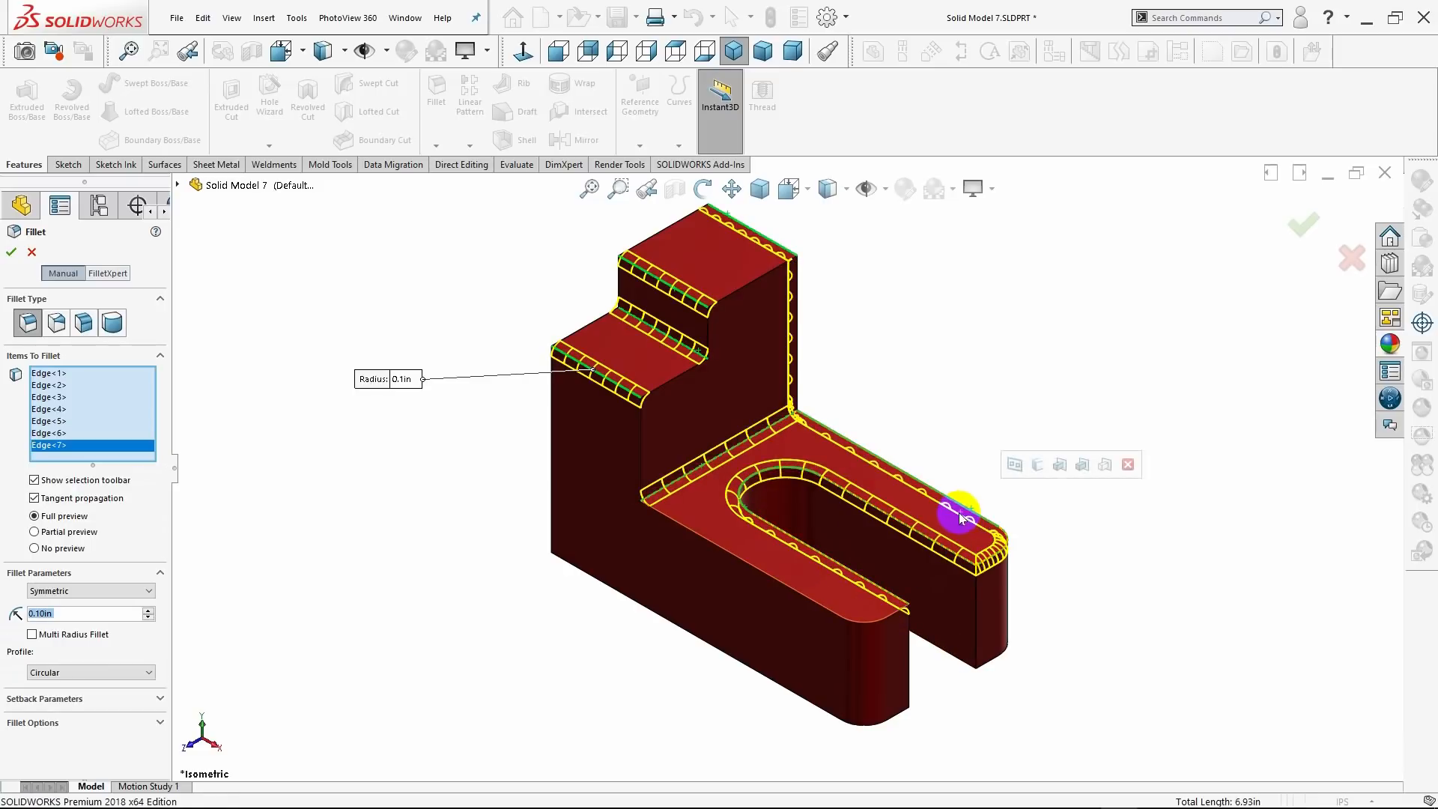
pyautogui.click(787, 588)
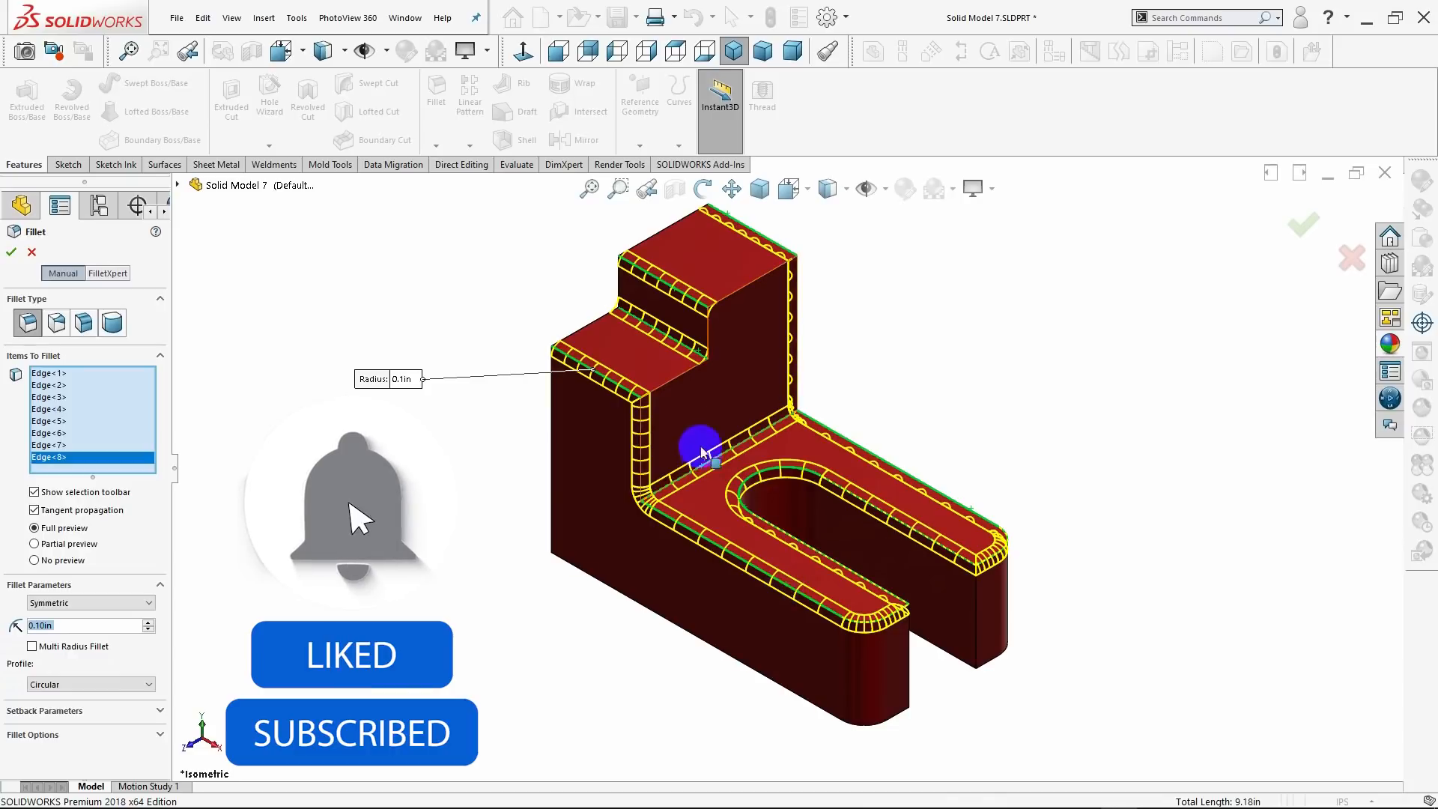
# - Add the two remaining side edges on top of the step and on top of the post to the fillet selection
pyautogui.click(673, 387)
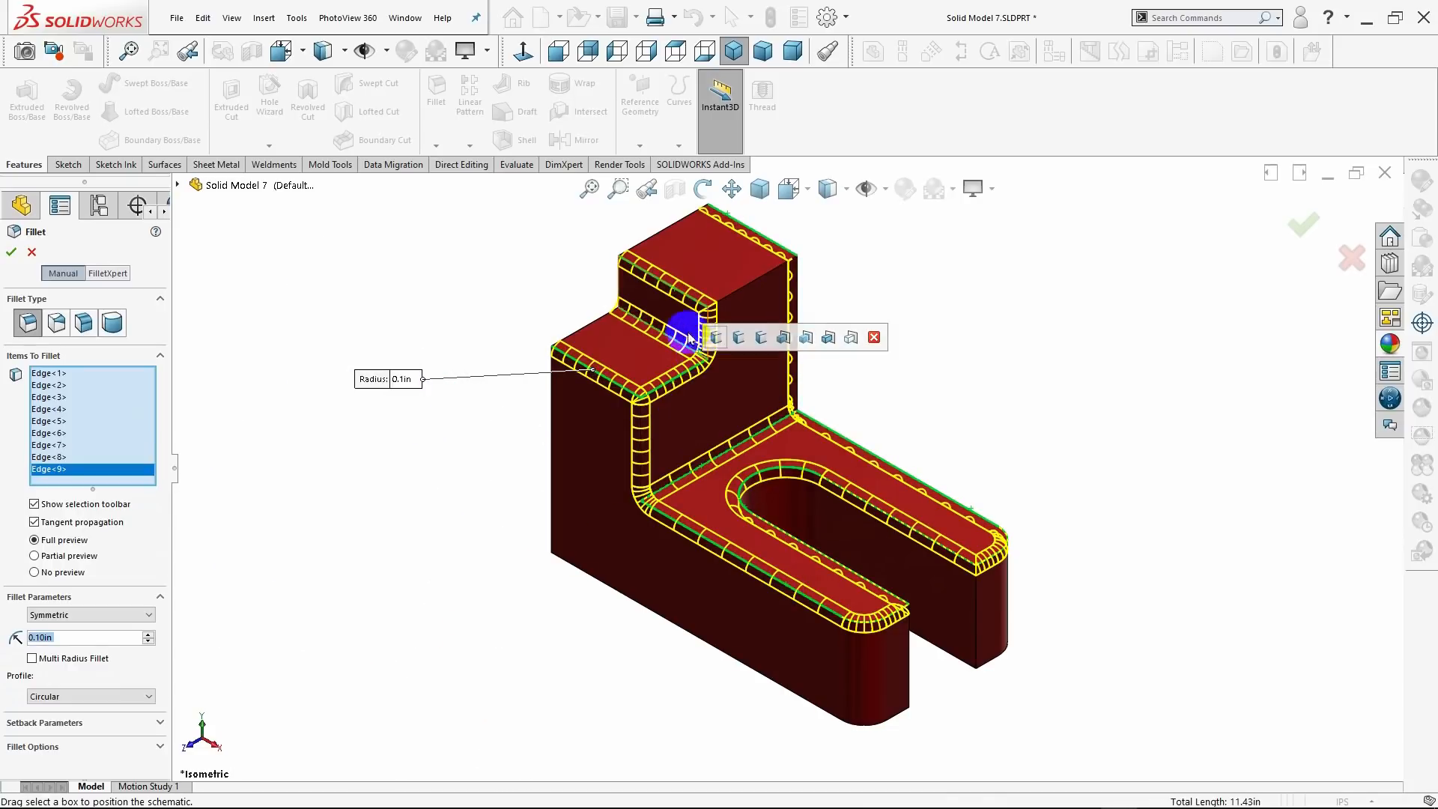
pyautogui.click(741, 294)
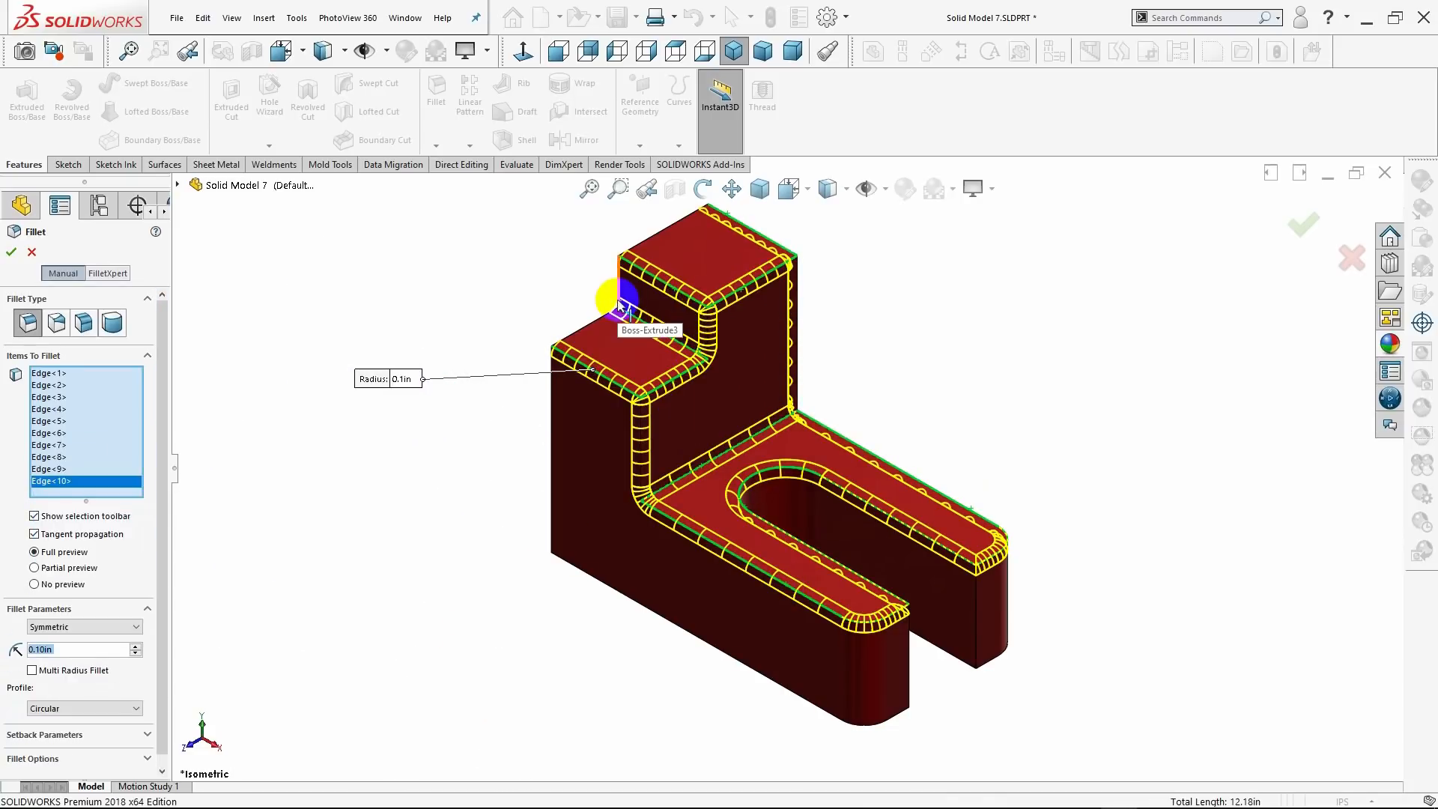
pyautogui.click(651, 245)
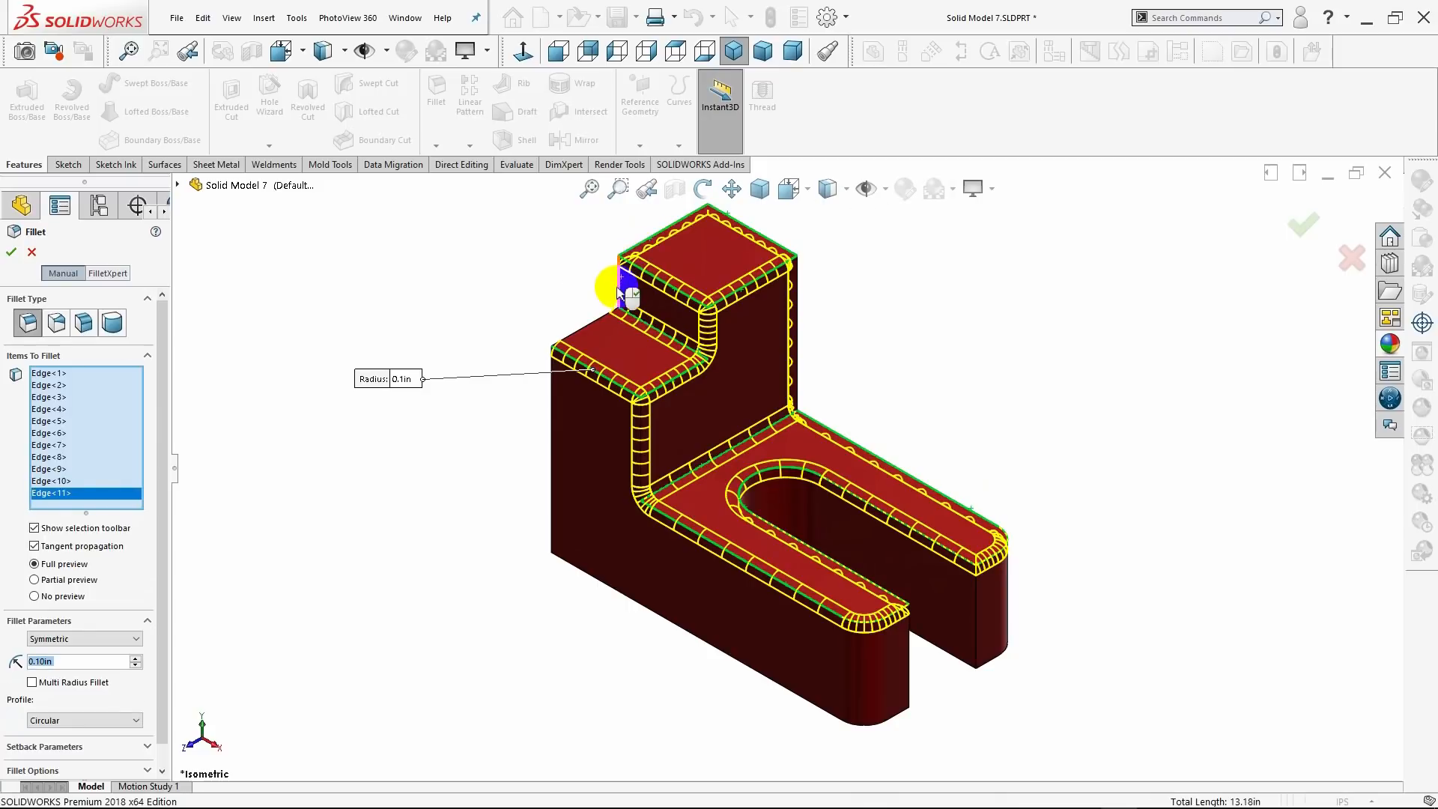
pyautogui.click(595, 327)
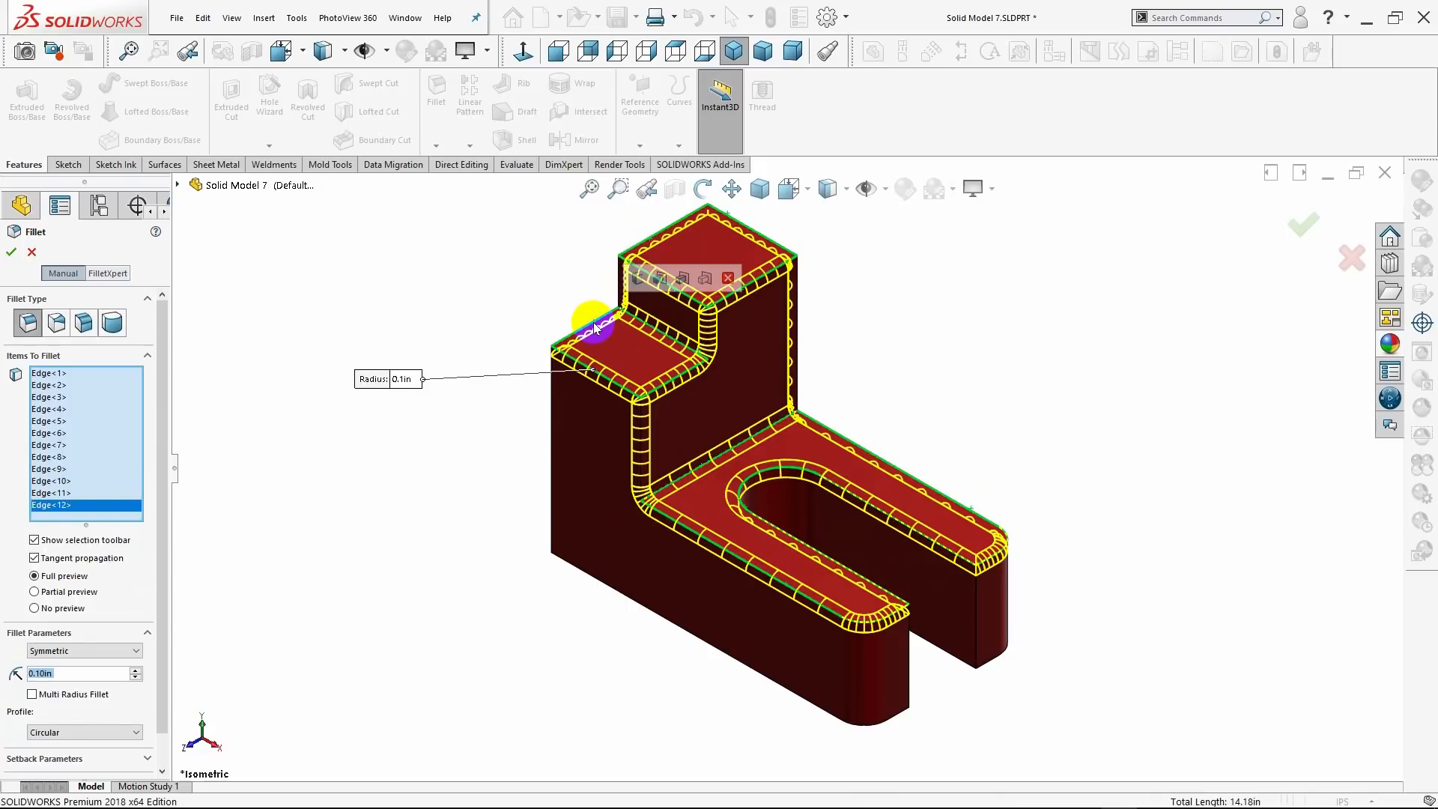
# - Add the two vertical corner edges at the block's stepped end and the arms' inner vertical end edges, and apply the 0.10 in fillet
pyautogui.click(553, 490)
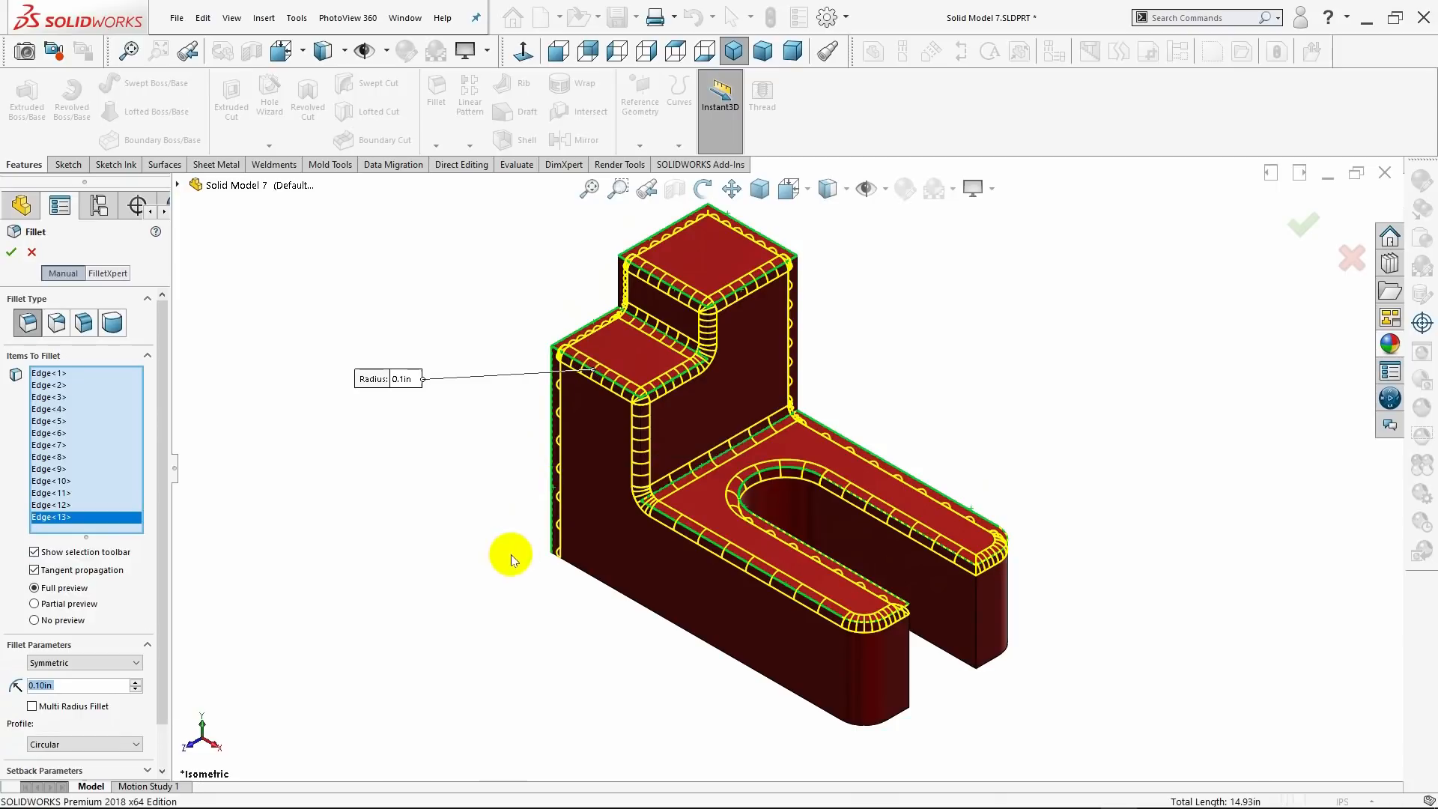
pyautogui.moveTo(492, 564); pyautogui.dragTo(632, 497, button='middle')
pyautogui.click(640, 453)
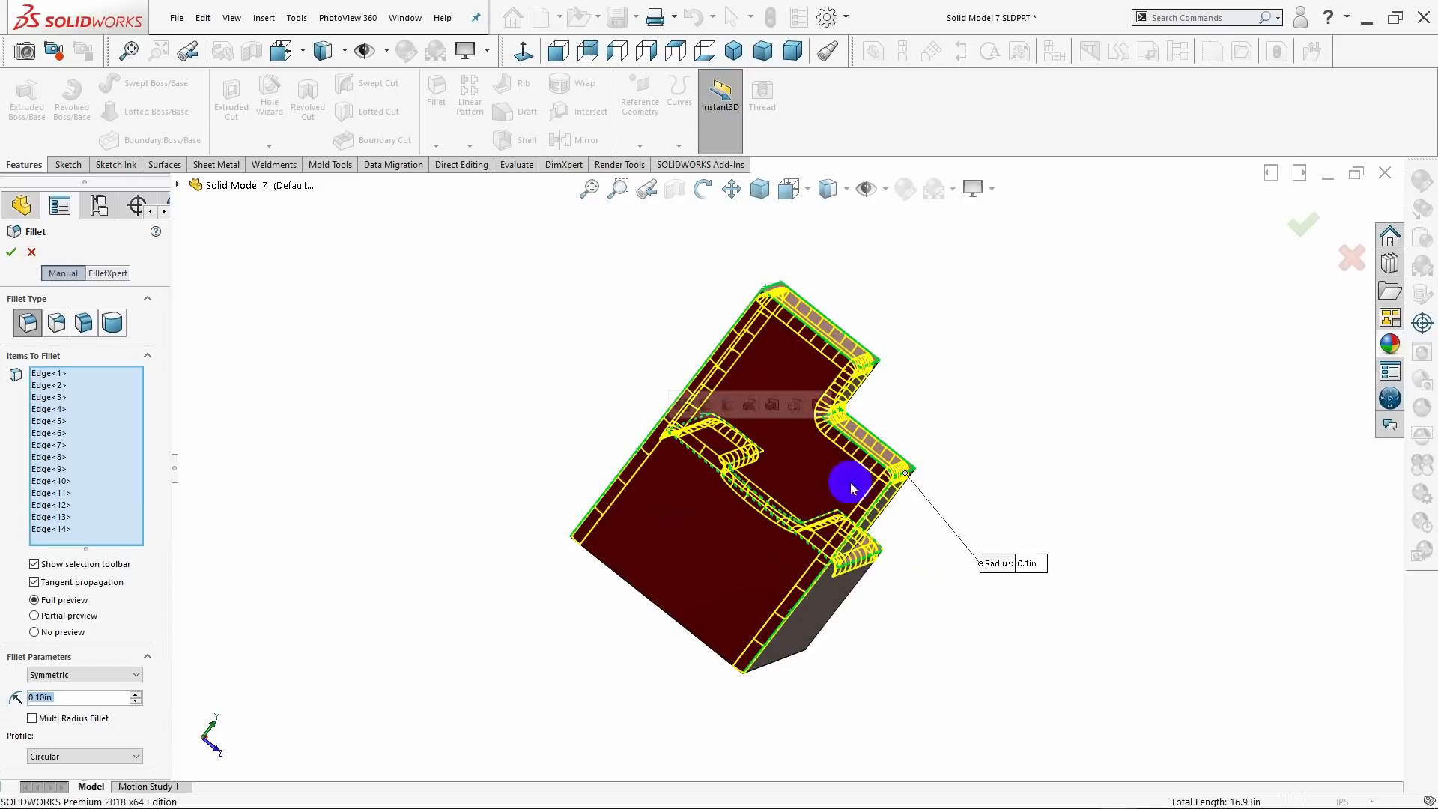
pyautogui.moveTo(1018, 471); pyautogui.dragTo(748, 503, button='middle')
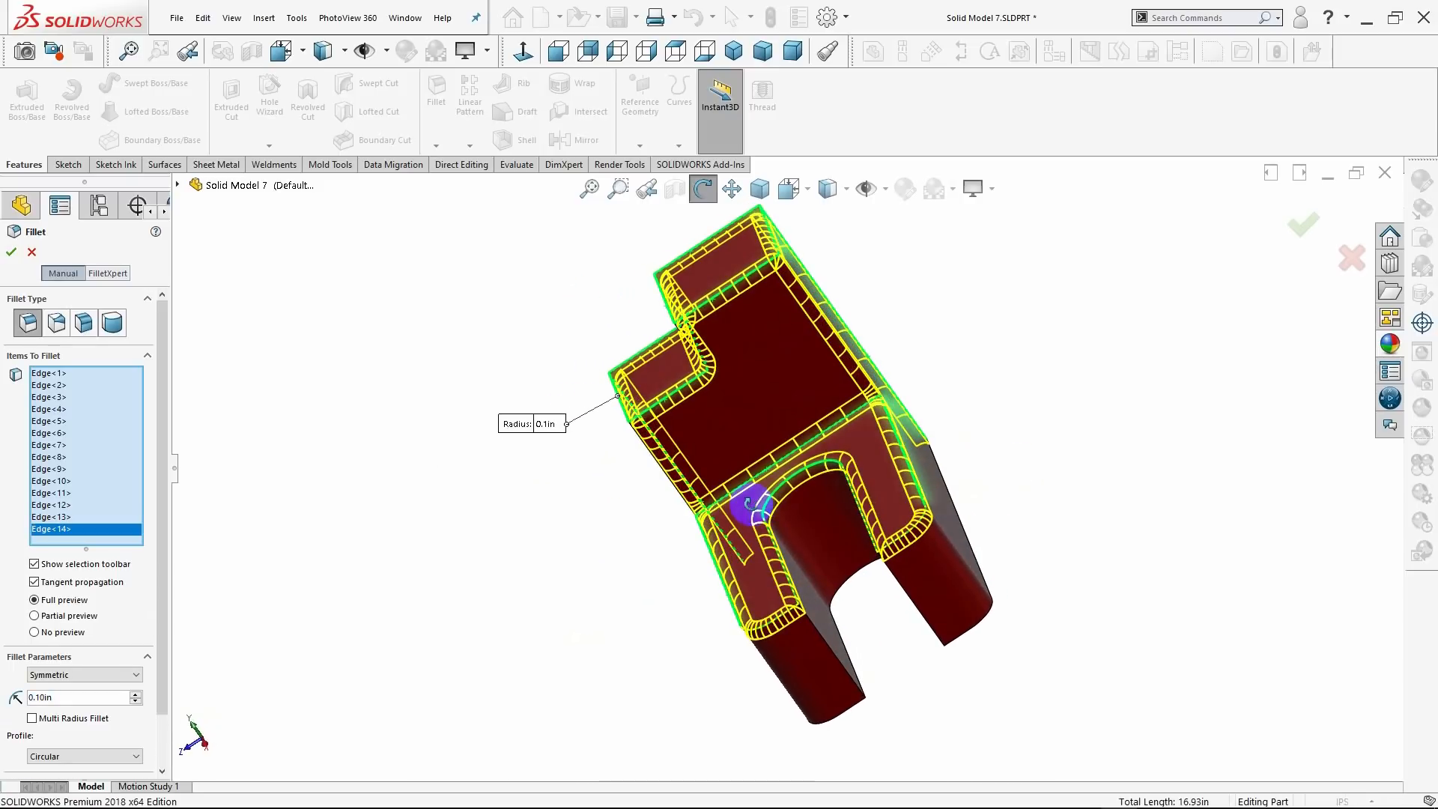
pyautogui.click(823, 642)
pyautogui.moveTo(823, 643); pyautogui.dragTo(990, 601, button='middle')
pyautogui.click(965, 580)
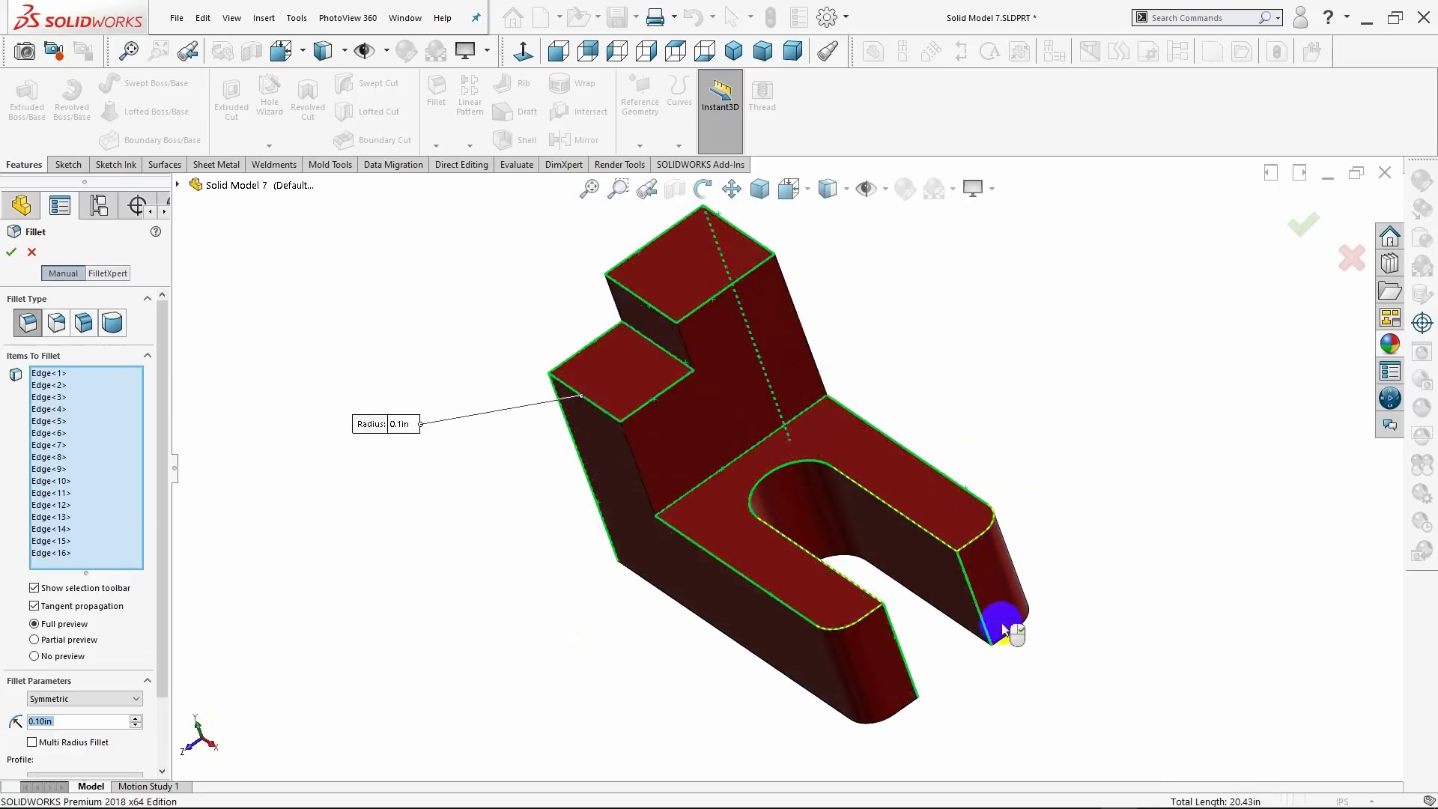
pyautogui.moveTo(1020, 658); pyautogui.dragTo(1094, 655, button='middle')
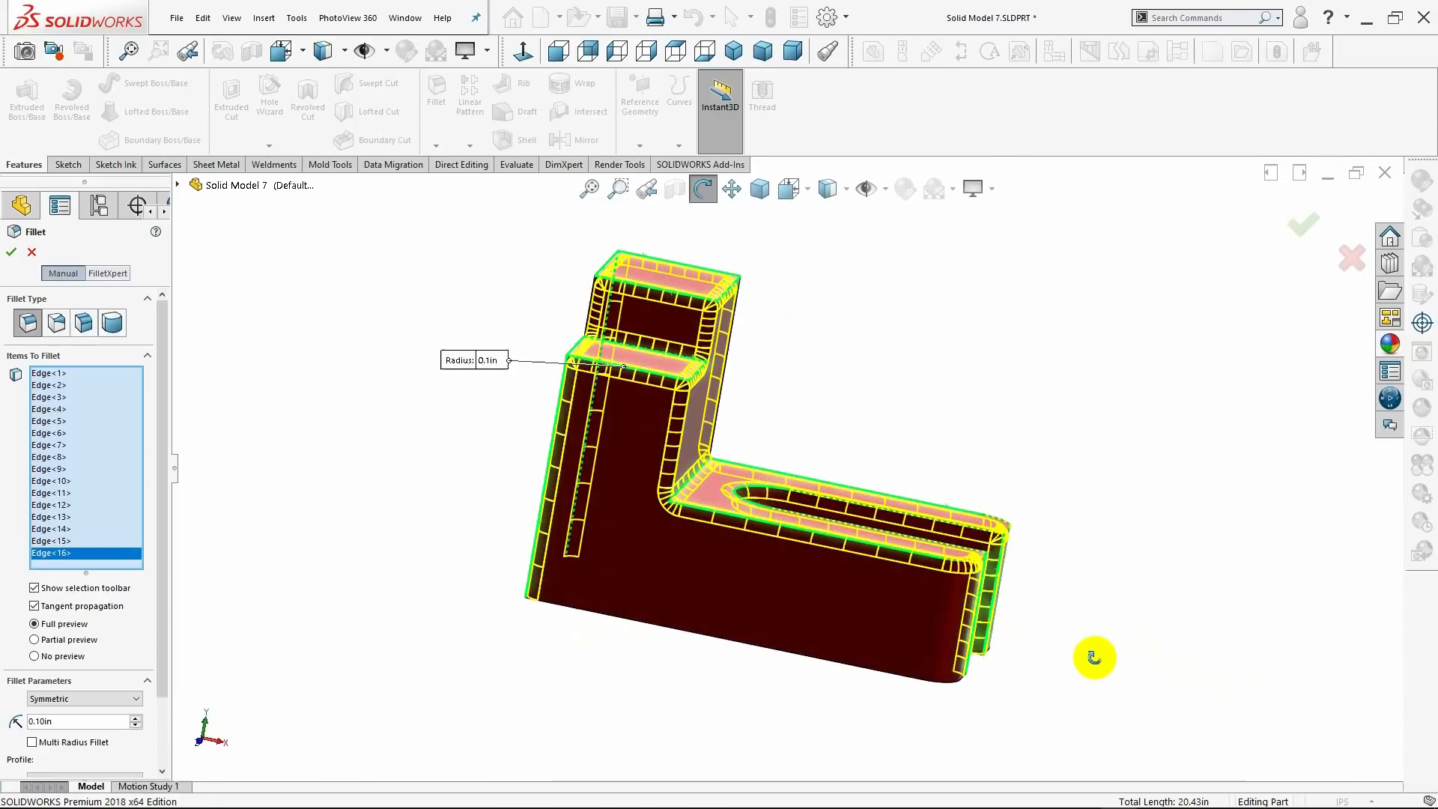
pyautogui.click(733, 51)
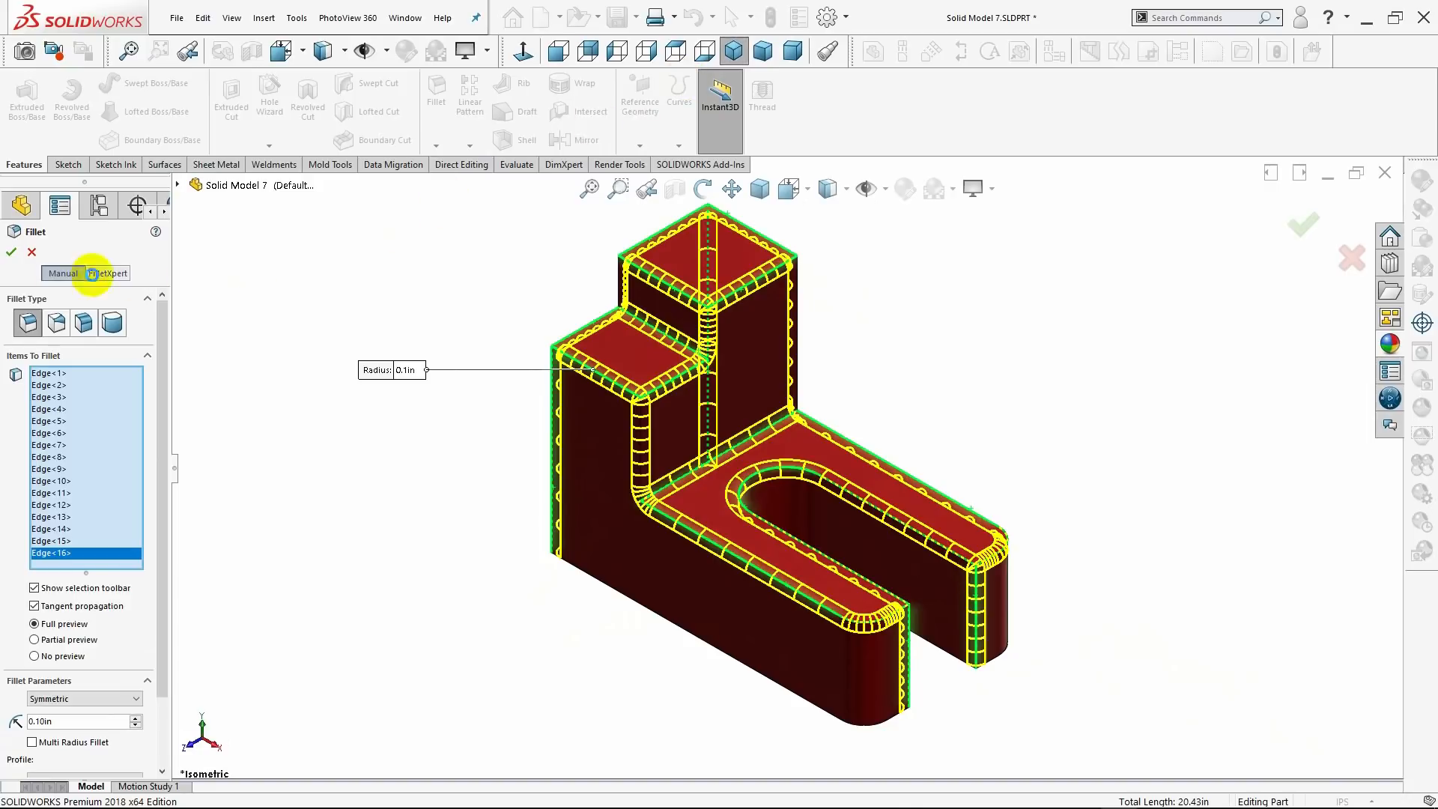
pyautogui.click(12, 253)
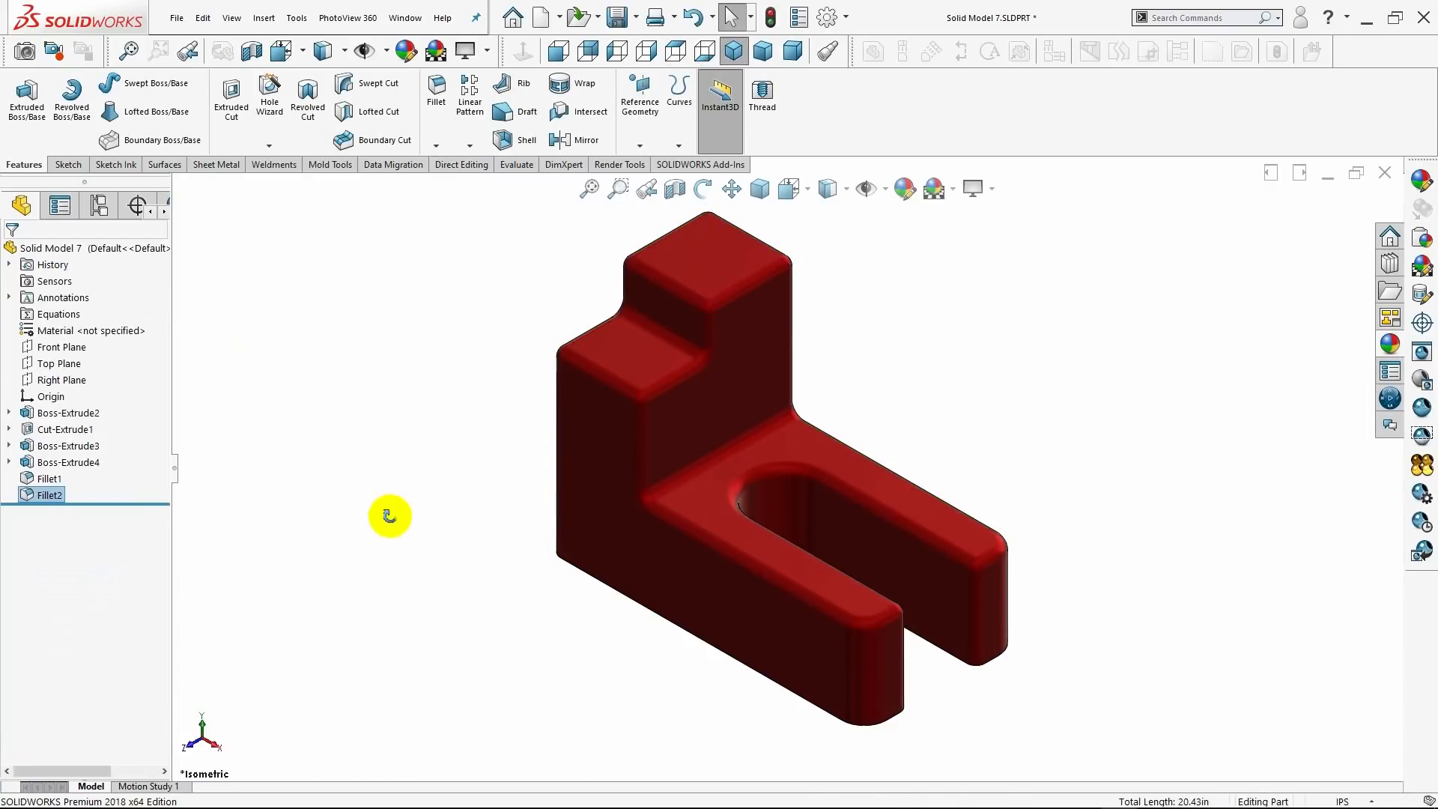
# - Fillet all edges of the block's bottom face with a 0.07 in radius and return to the isometric view
pyautogui.moveTo(390, 515); pyautogui.dragTo(472, 369, button='middle')
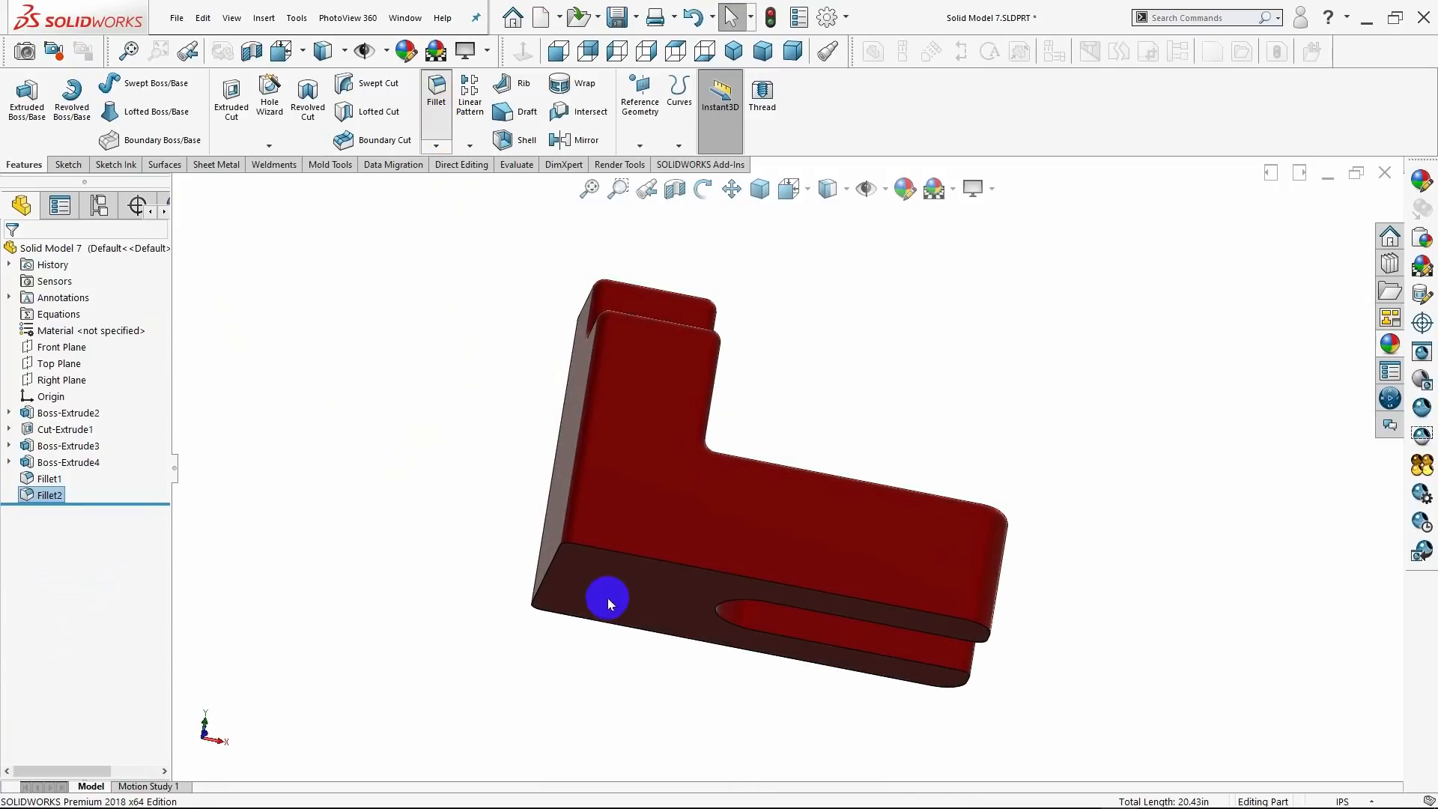
pyautogui.press('Return')
pyautogui.click(644, 602)
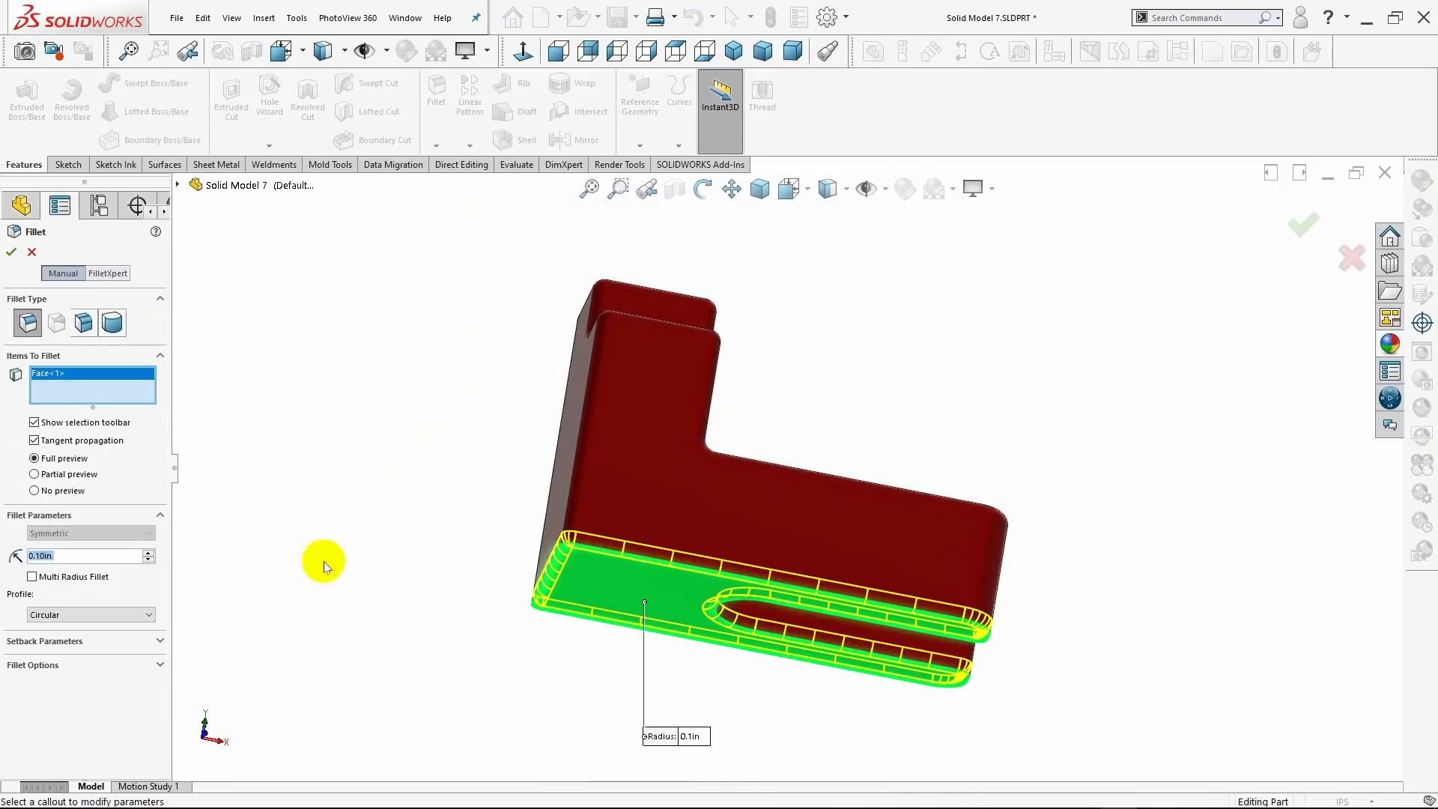
pyautogui.write('.07')
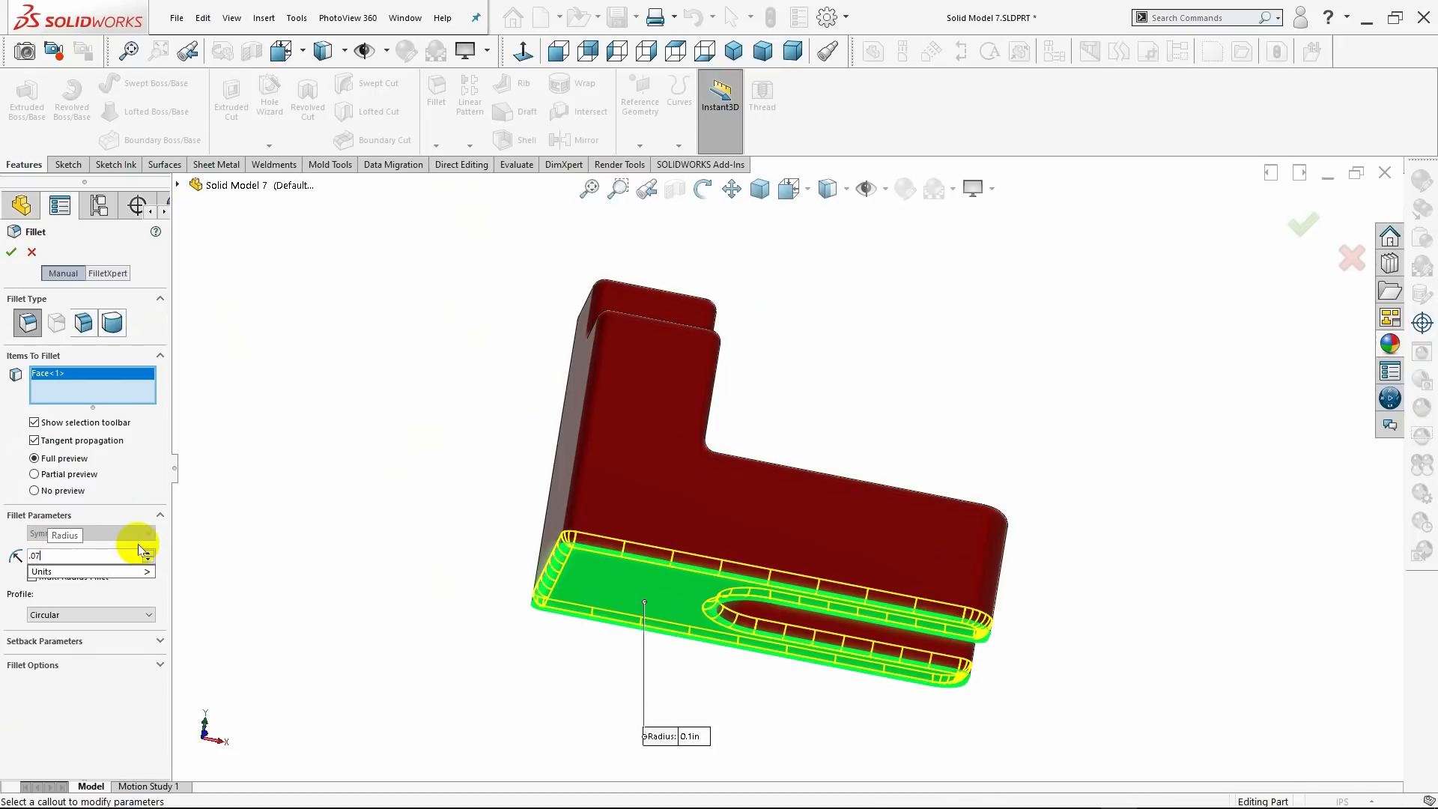
pyautogui.press('Return')
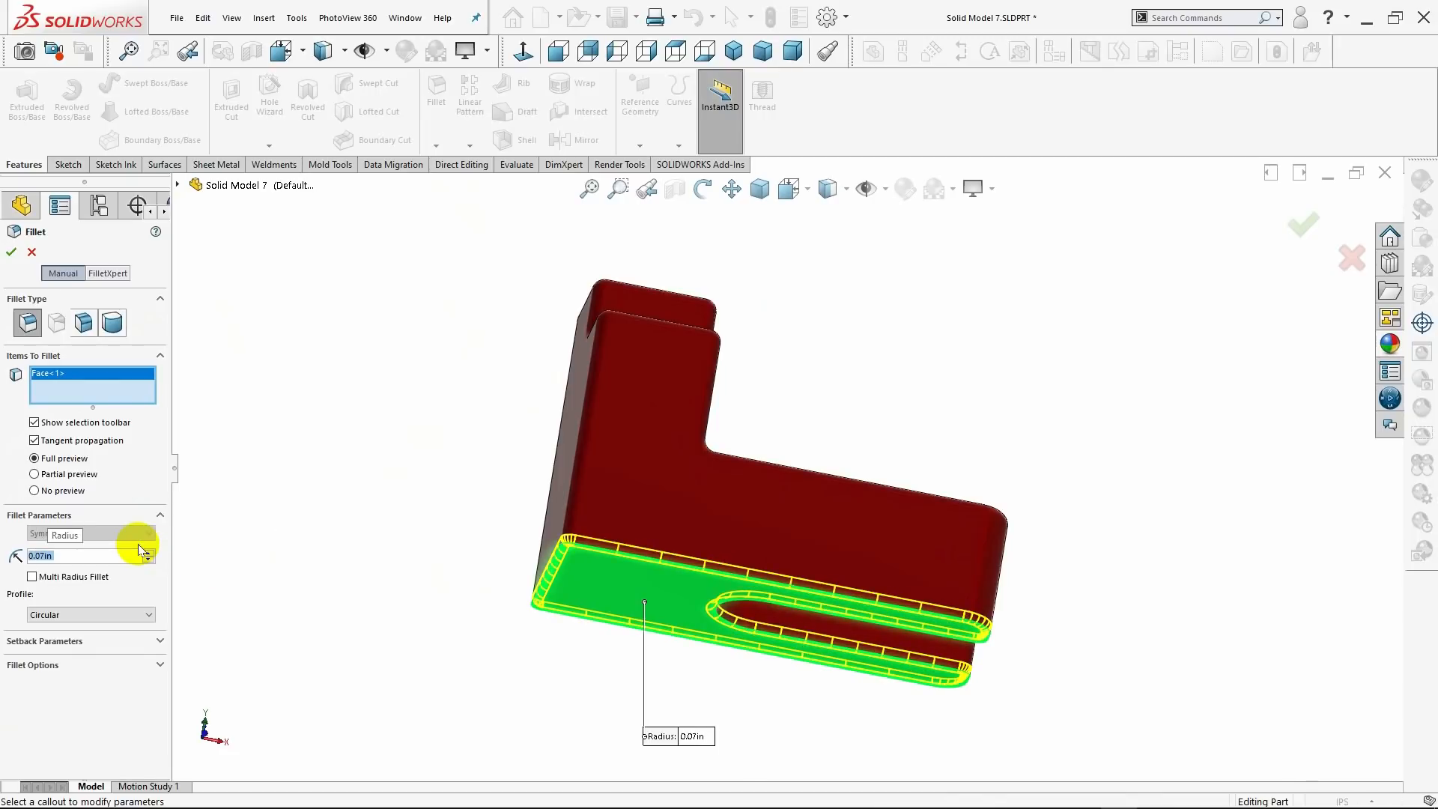
pyautogui.click(12, 253)
pyautogui.moveTo(291, 393); pyautogui.dragTo(282, 456, button='middle')
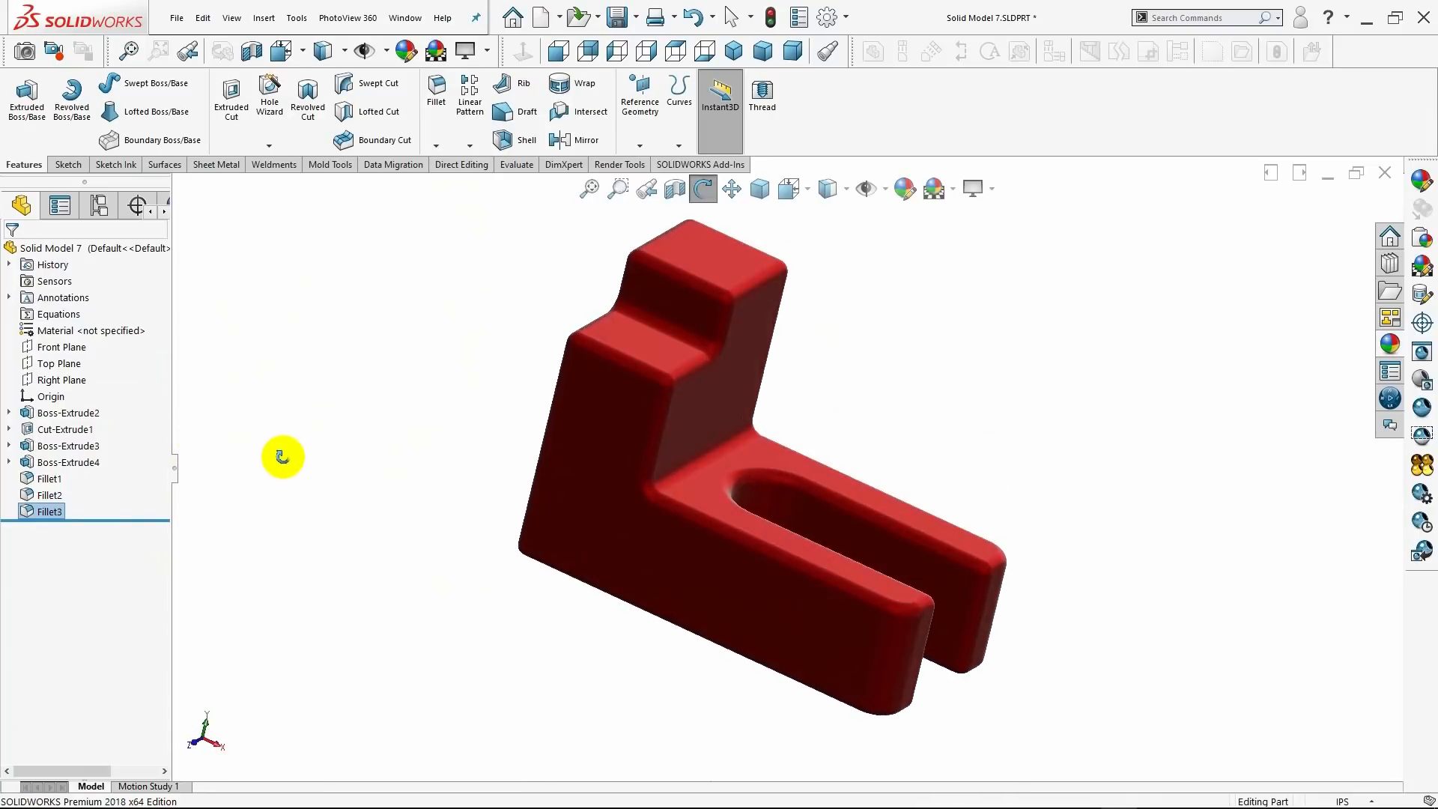
pyautogui.click(735, 49)
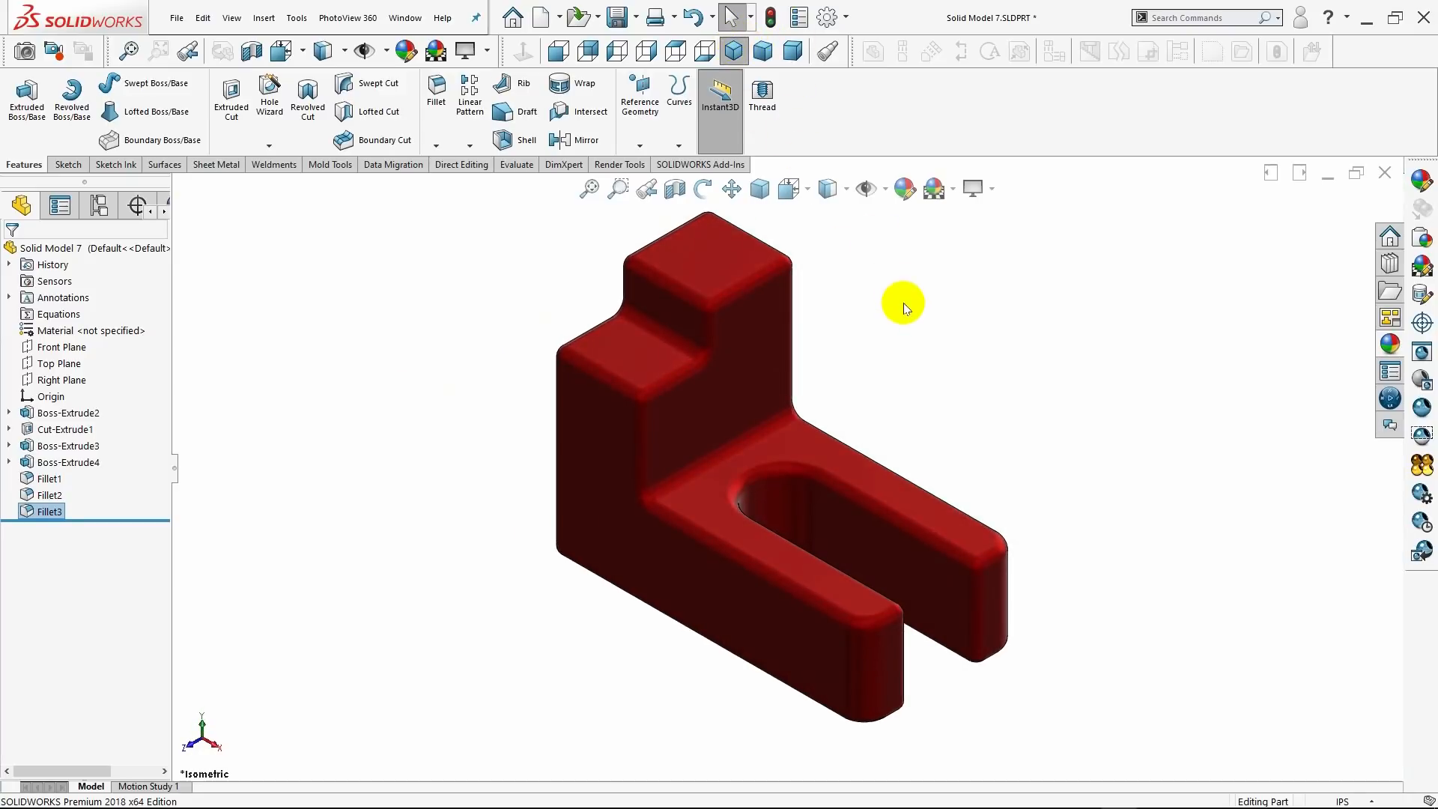
# - Apply a scene with a light gradient background and reflective floor, and show the part in isometric view
pyautogui.click(952, 190)
pyautogui.click(967, 141)
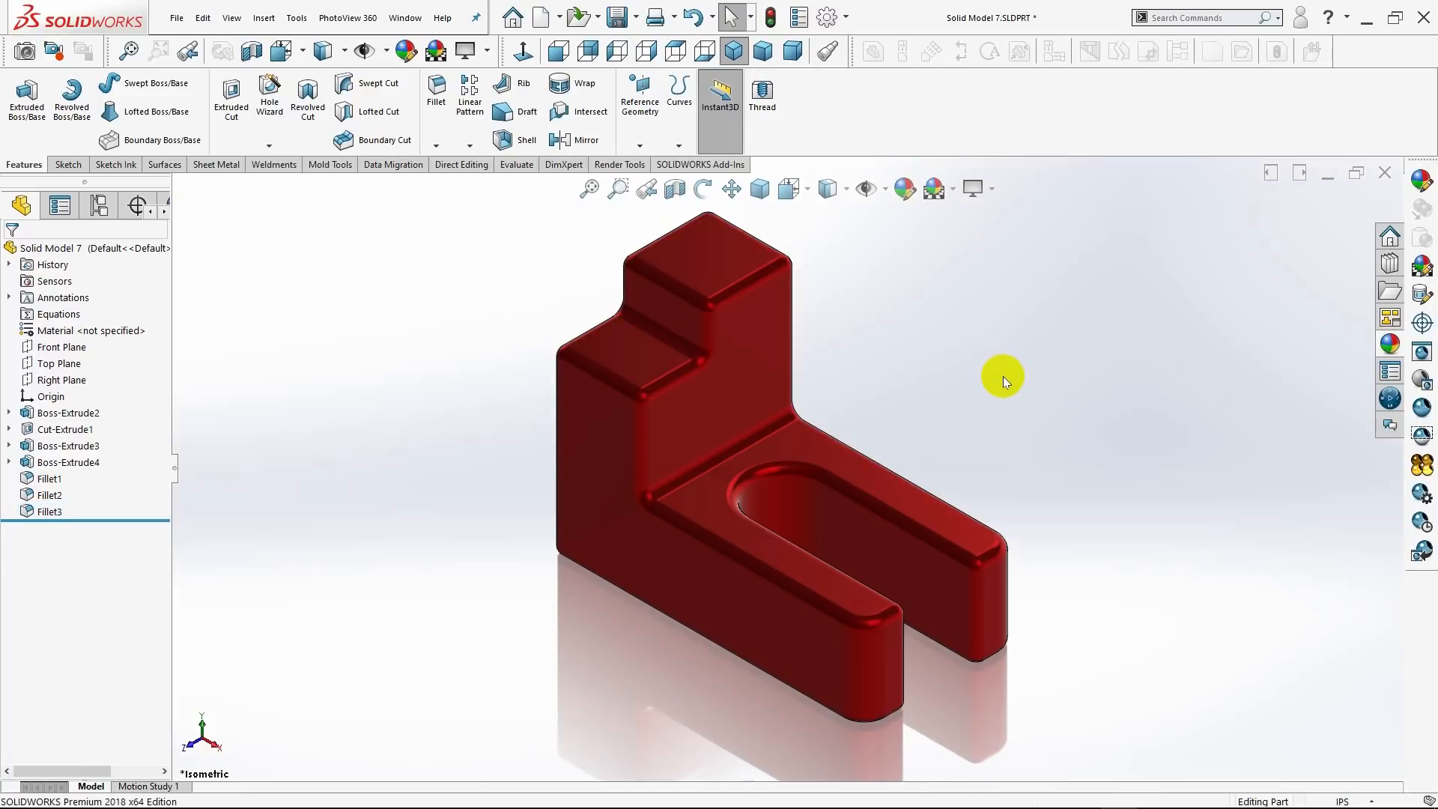
pyautogui.moveTo(1003, 376); pyautogui.dragTo(929, 358, button='middle')
pyautogui.moveTo(877, 370); pyautogui.dragTo(995, 417)
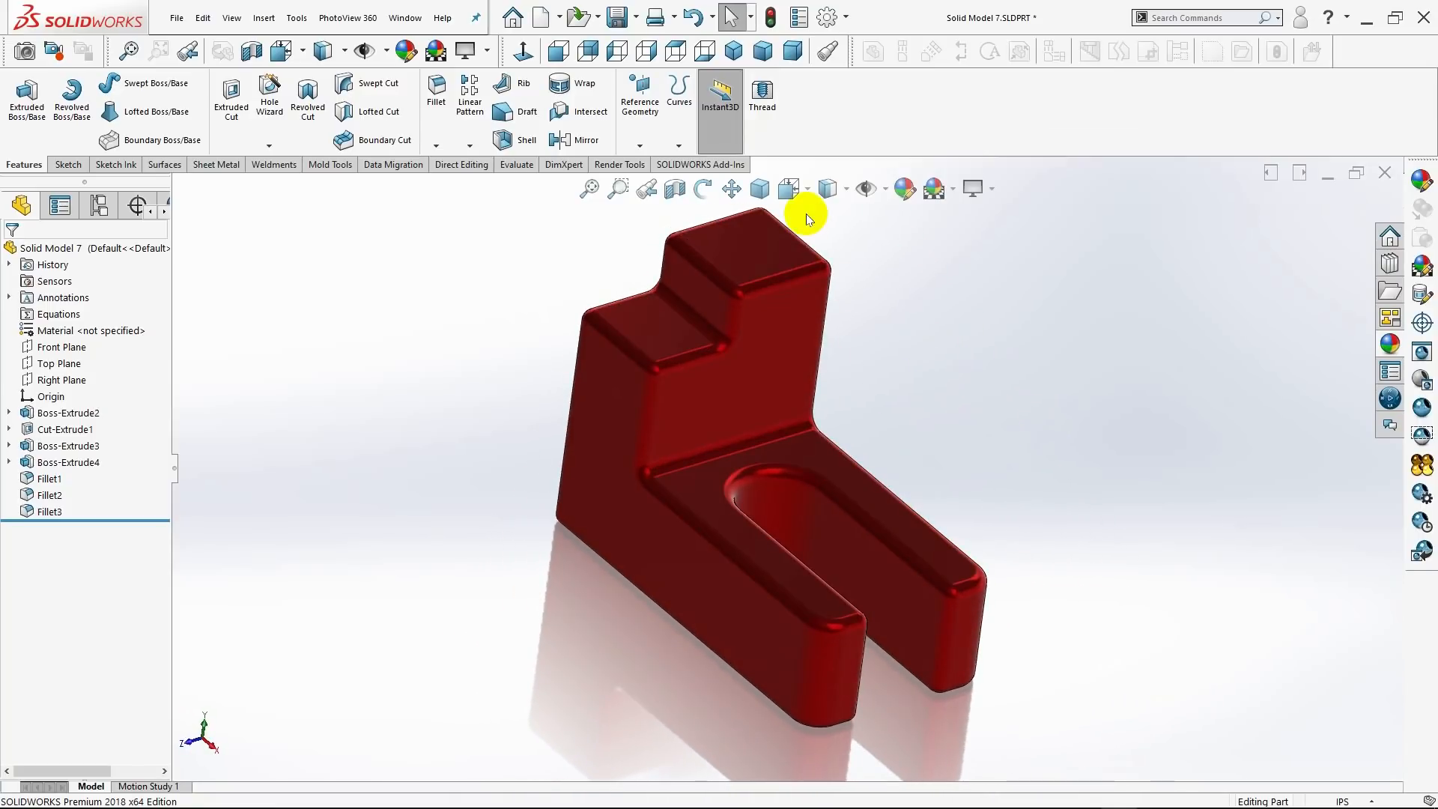
pyautogui.click(732, 51)
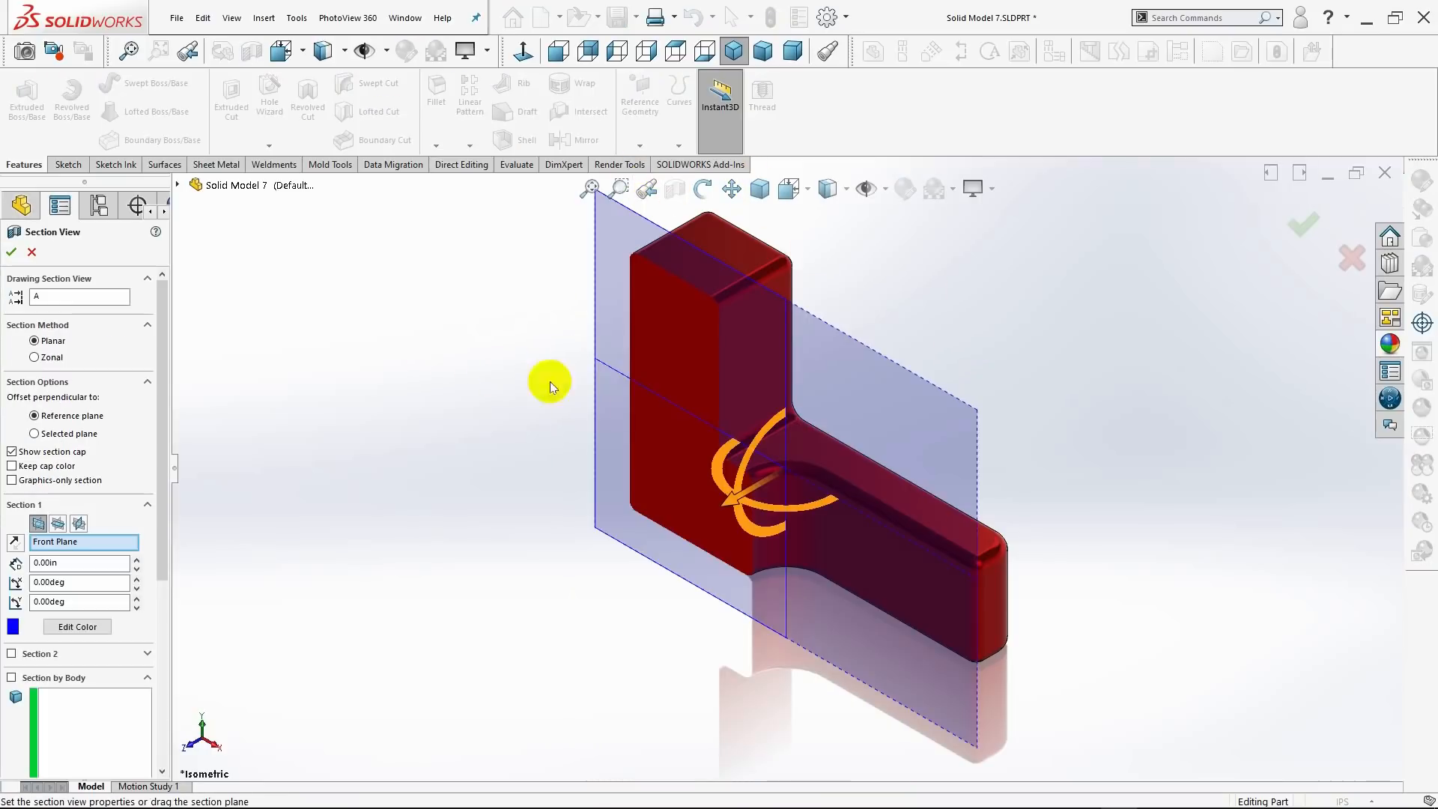
# - Examine the part's interior in a Front Plane section offset about -0.02 in and tilted about 1°, and restore the full model
pyautogui.moveTo(734, 500); pyautogui.dragTo(761, 468)
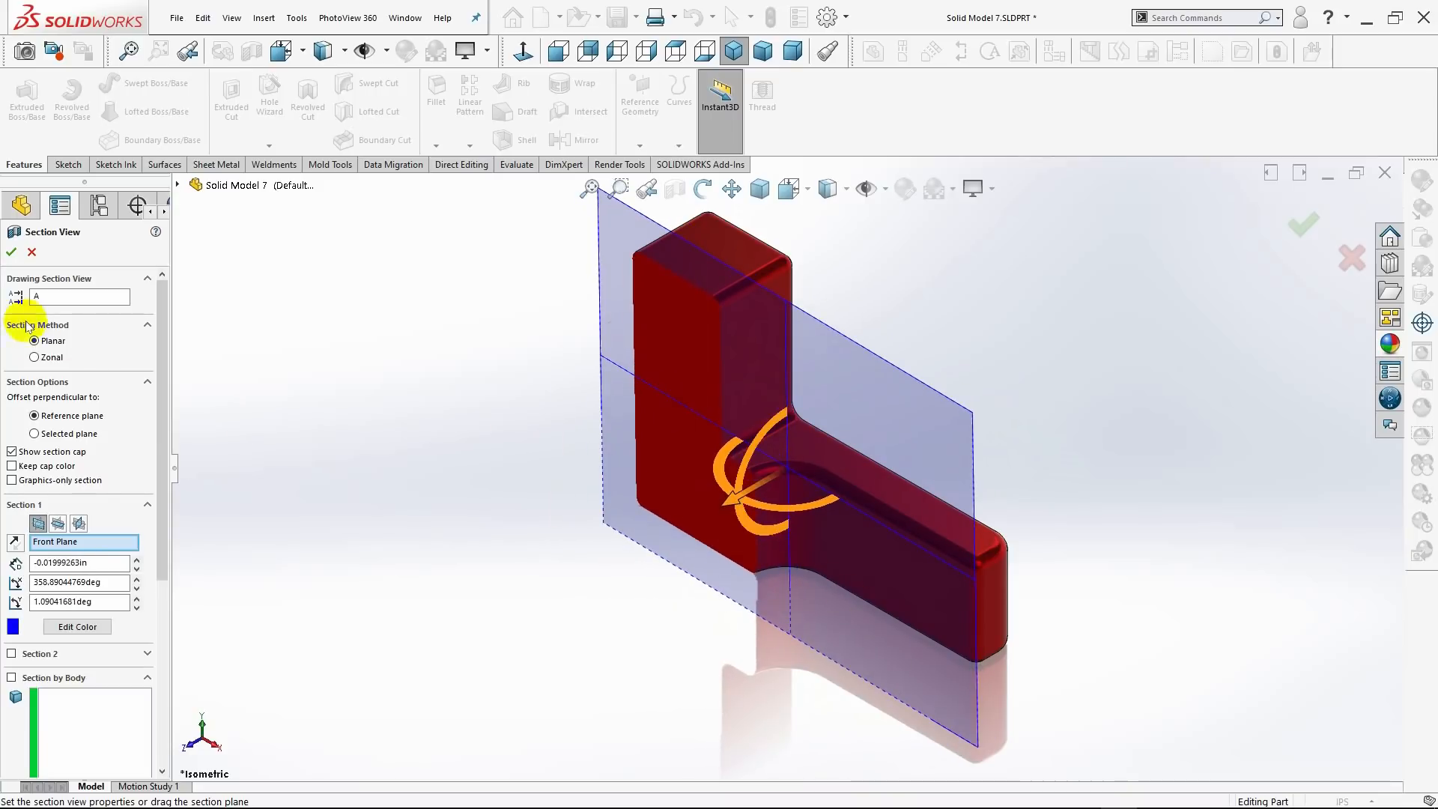
pyautogui.click(21, 204)
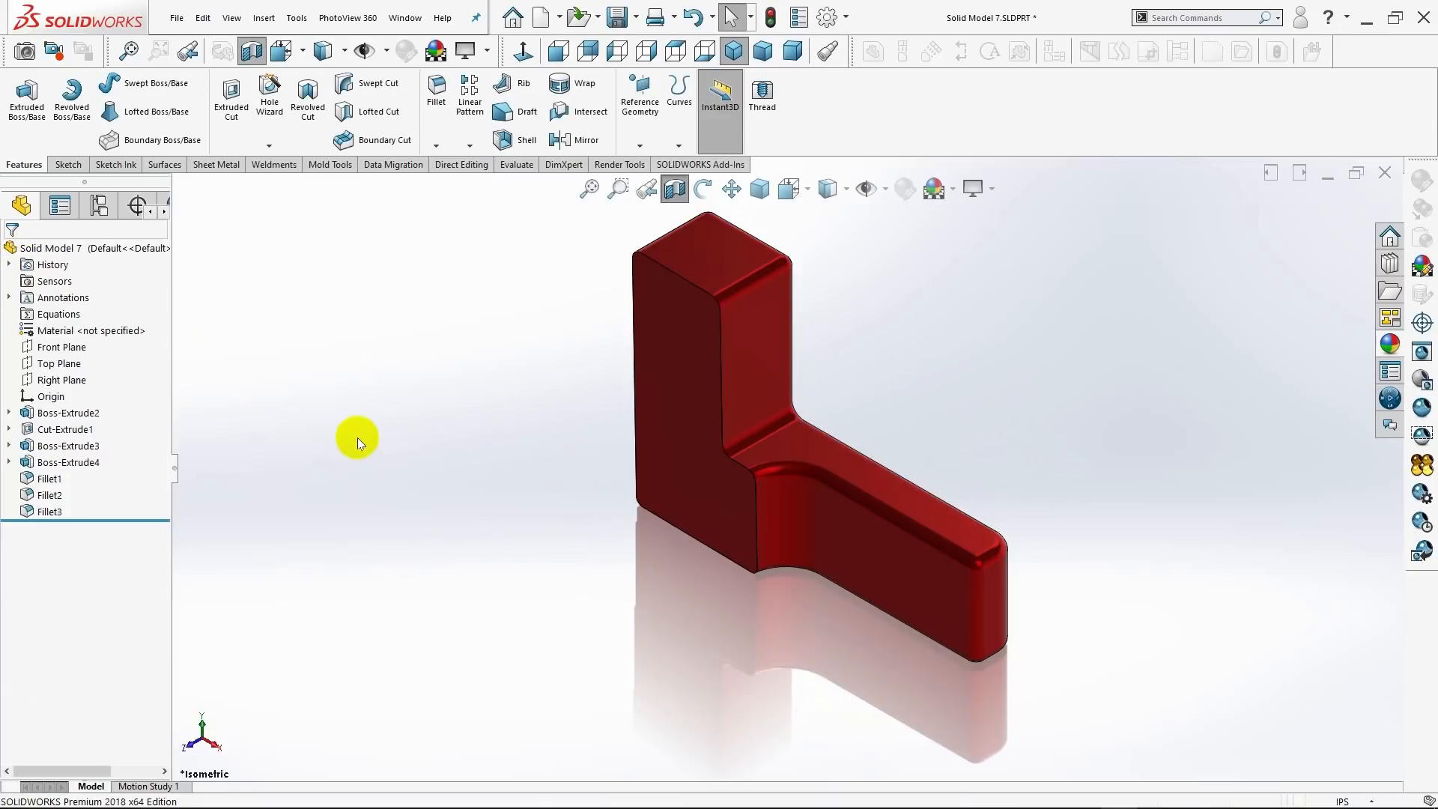
pyautogui.click(763, 50)
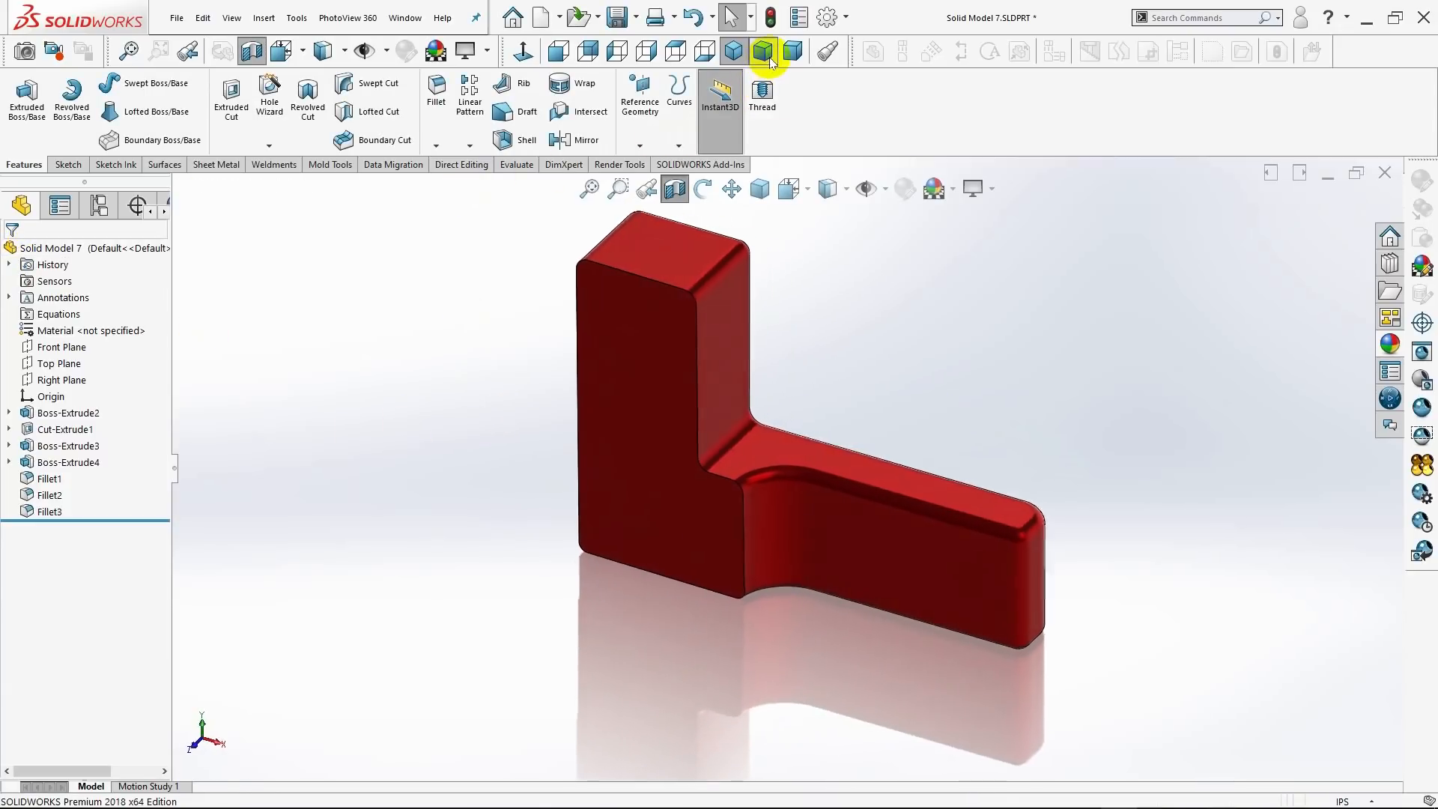
pyautogui.click(796, 50)
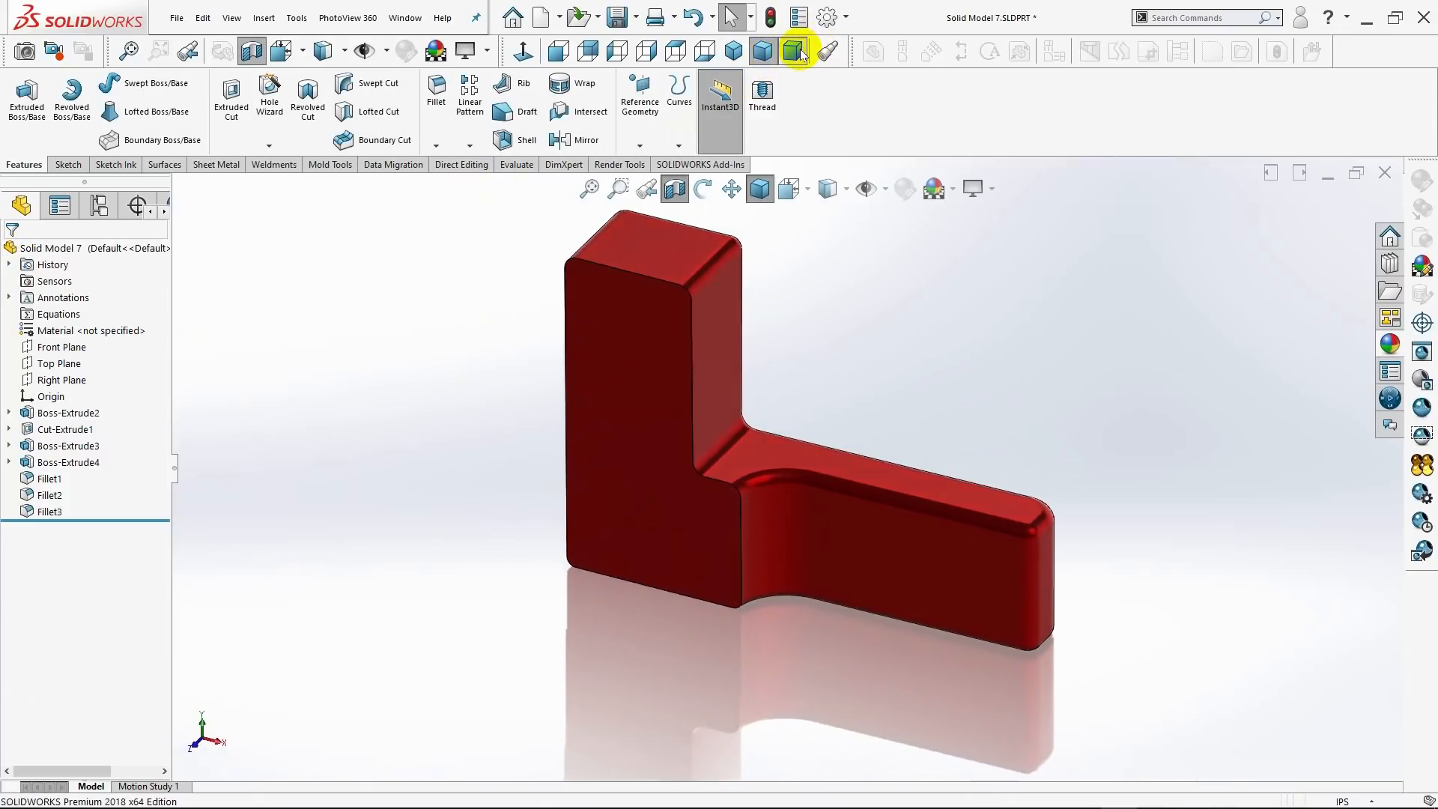
pyautogui.click(729, 58)
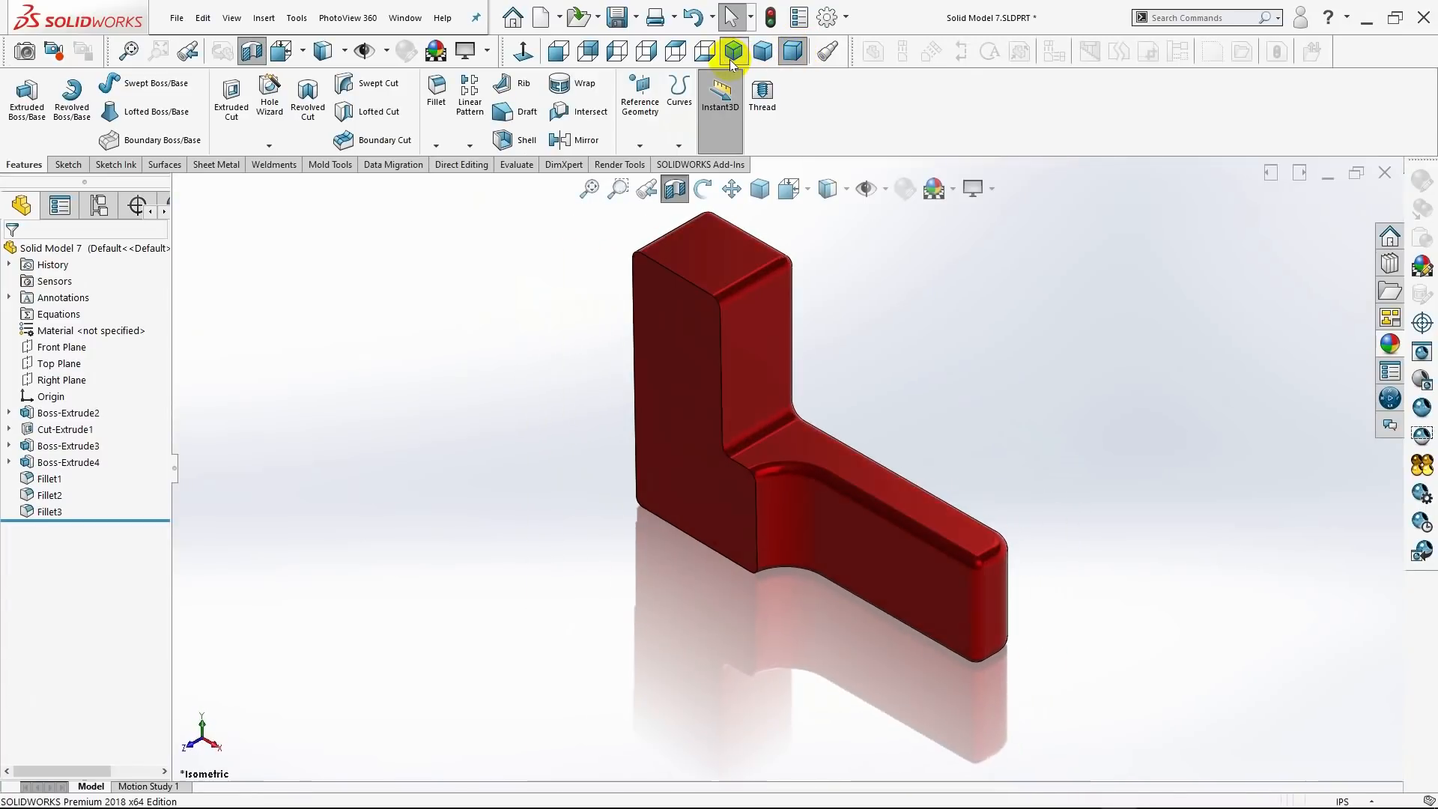
pyautogui.click(674, 188)
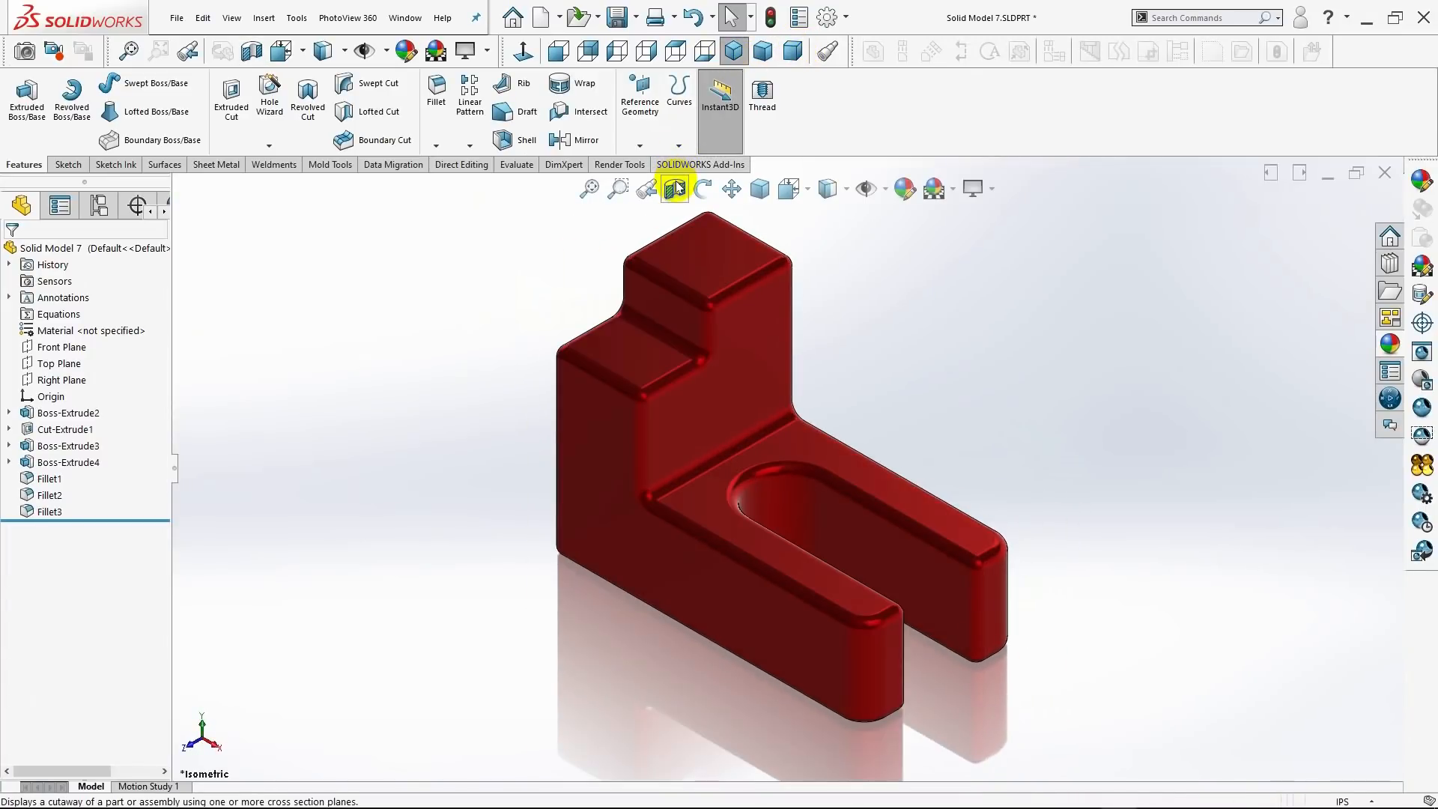
# - Review the part in trimetric, dimetric and isometric views, and set the display style to Shaded without edges
pyautogui.click(760, 51)
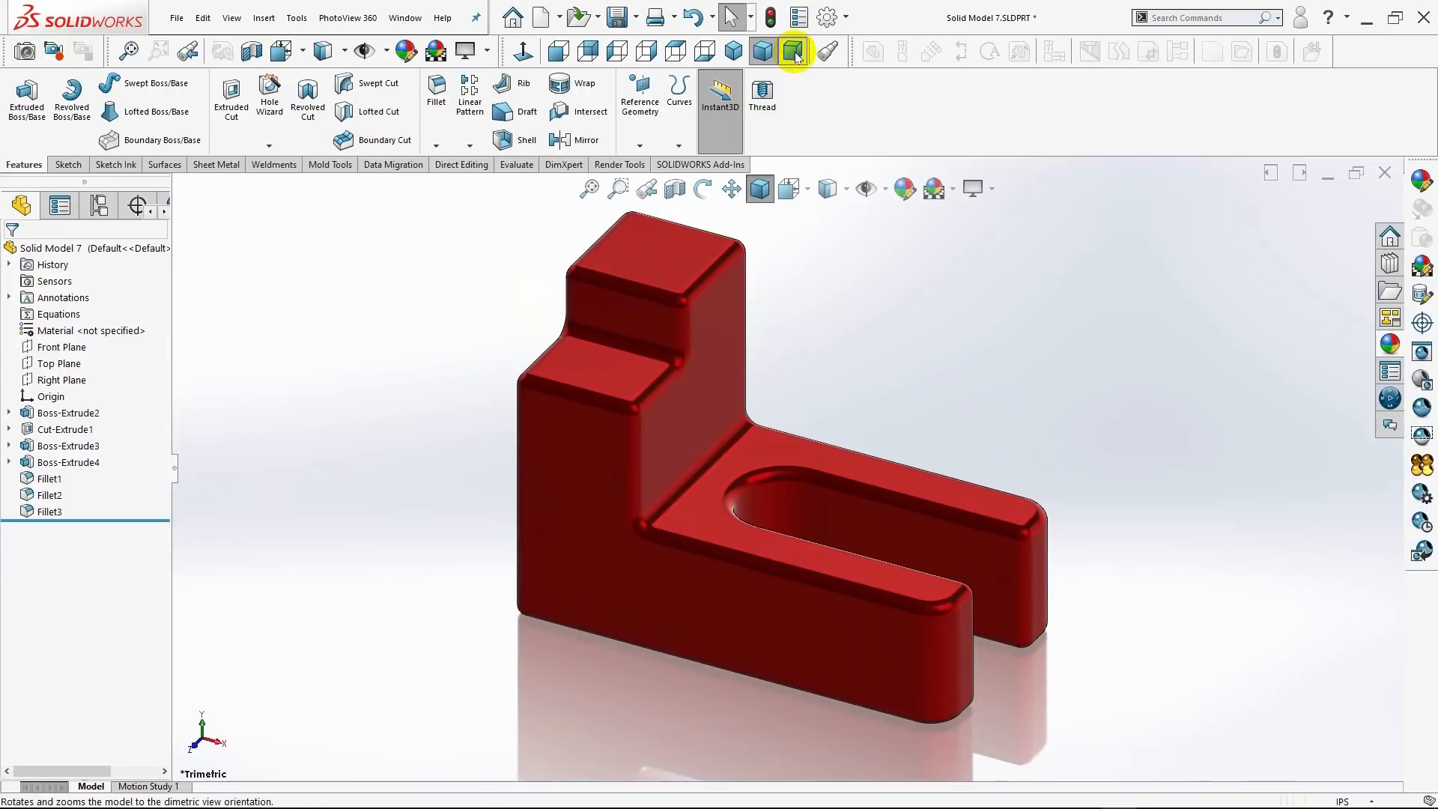
pyautogui.click(794, 52)
pyautogui.click(734, 52)
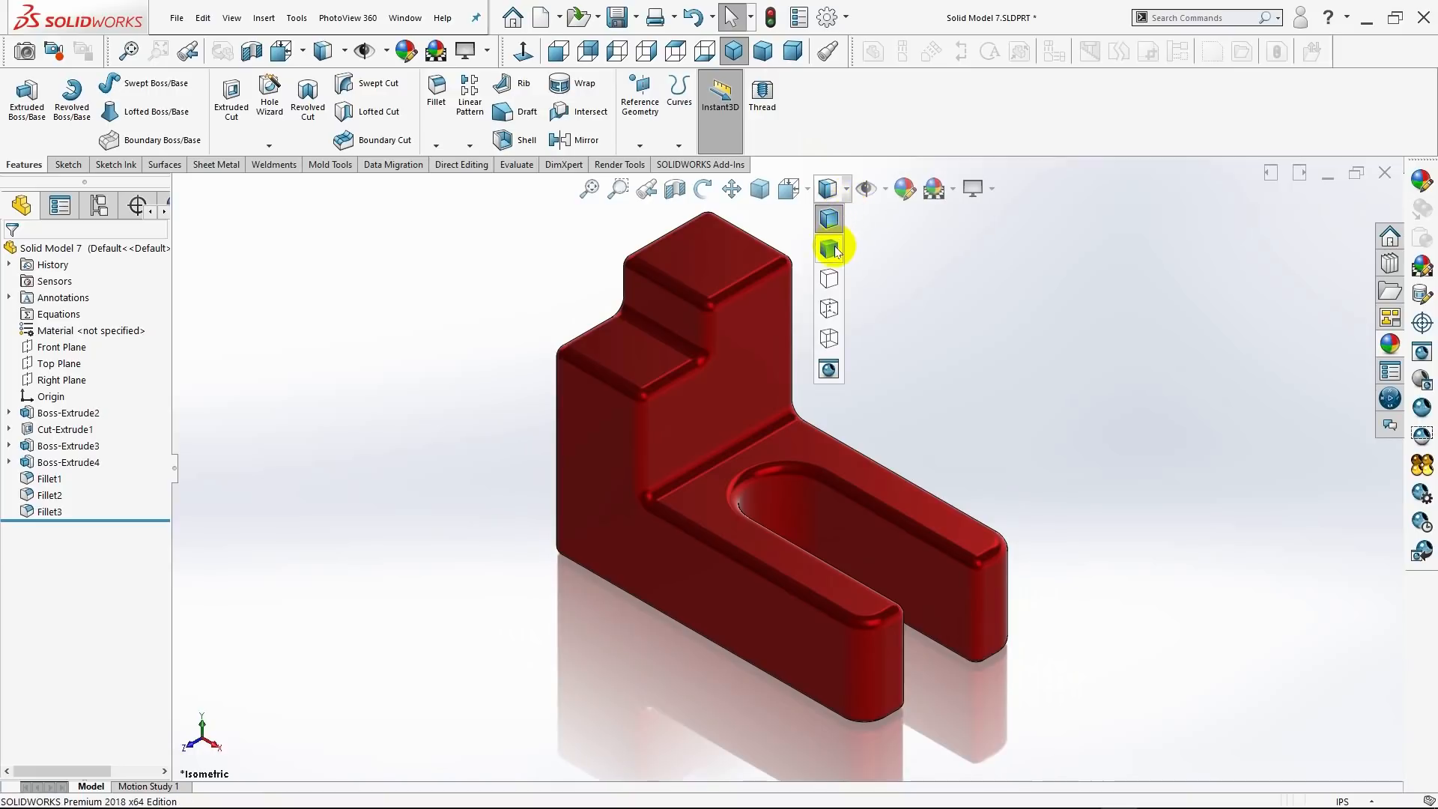
pyautogui.click(834, 246)
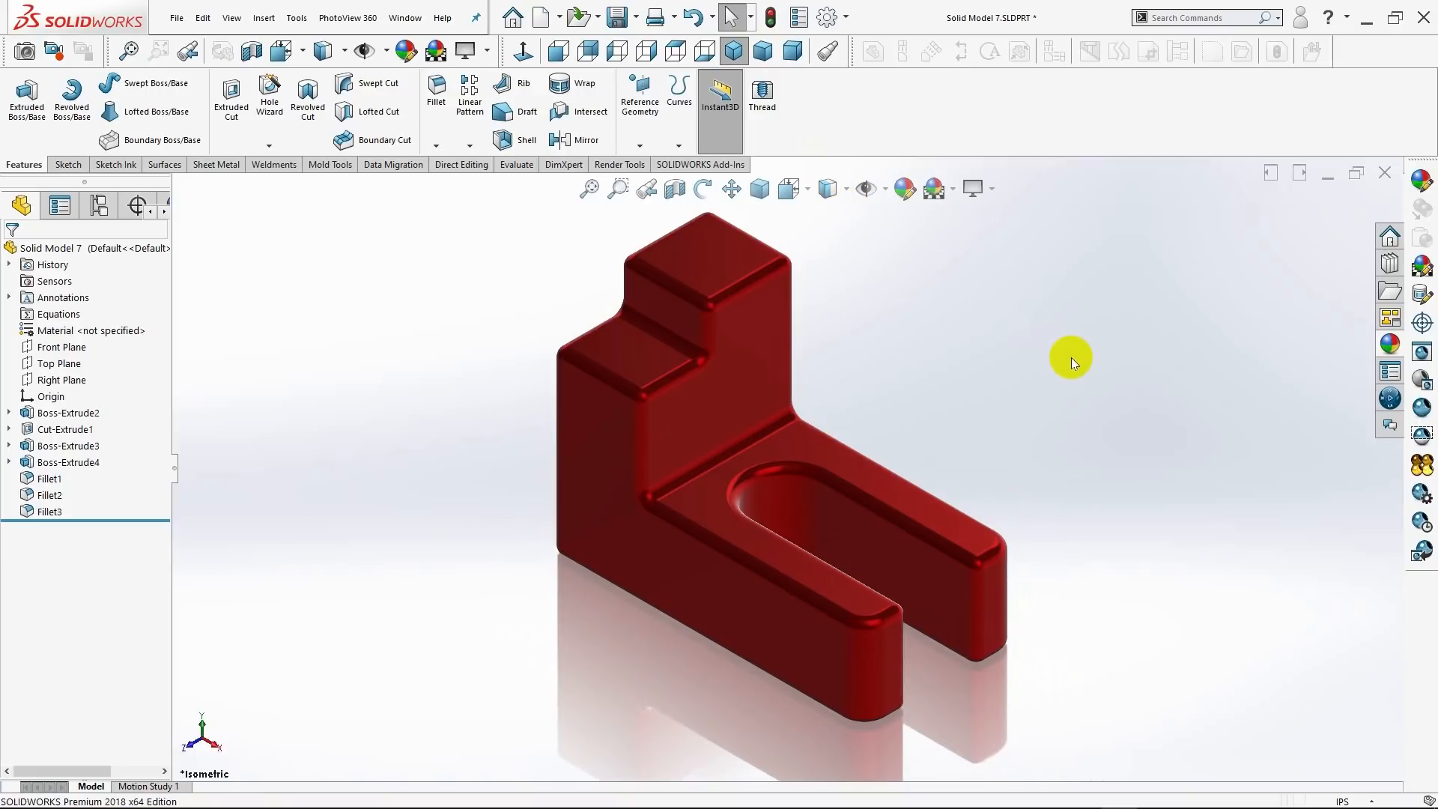